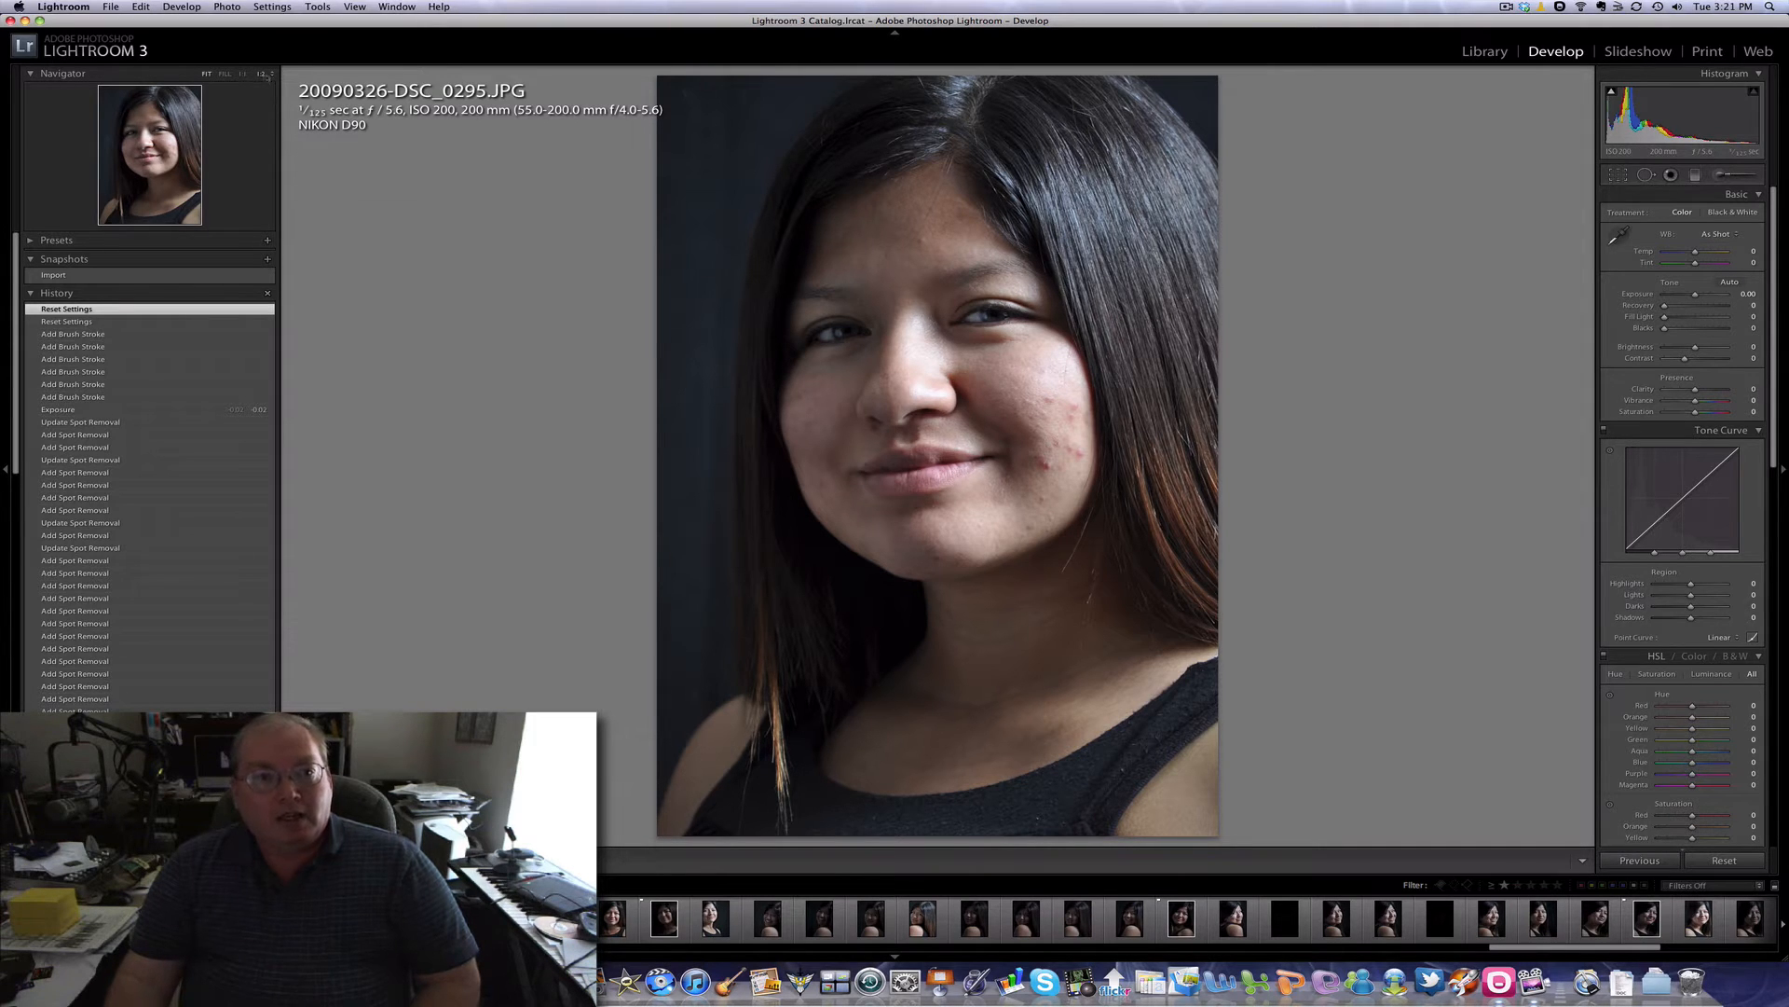
Step: Zoom in on the woman's face and activate the Spot Removal tool
{"action": "left_click", "coordinate": [261, 73]}
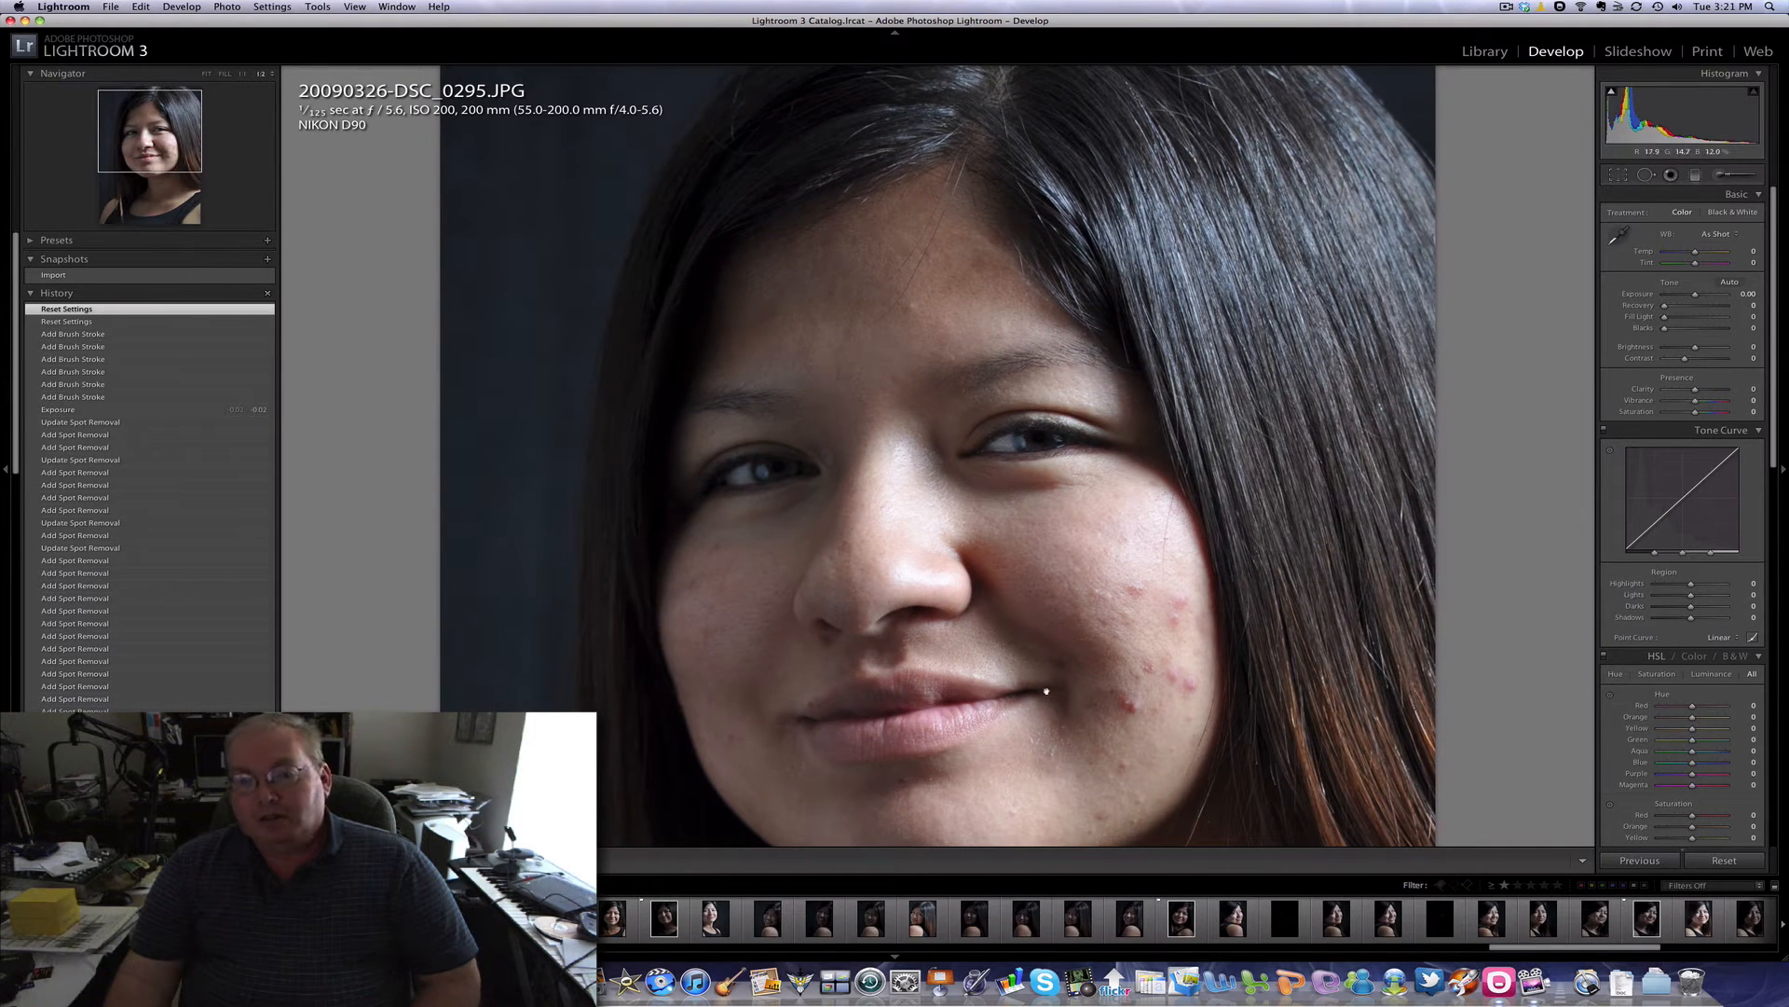
{"action": "left_click_drag", "start_coordinate": [1040, 686], "coordinate": [989, 604]}
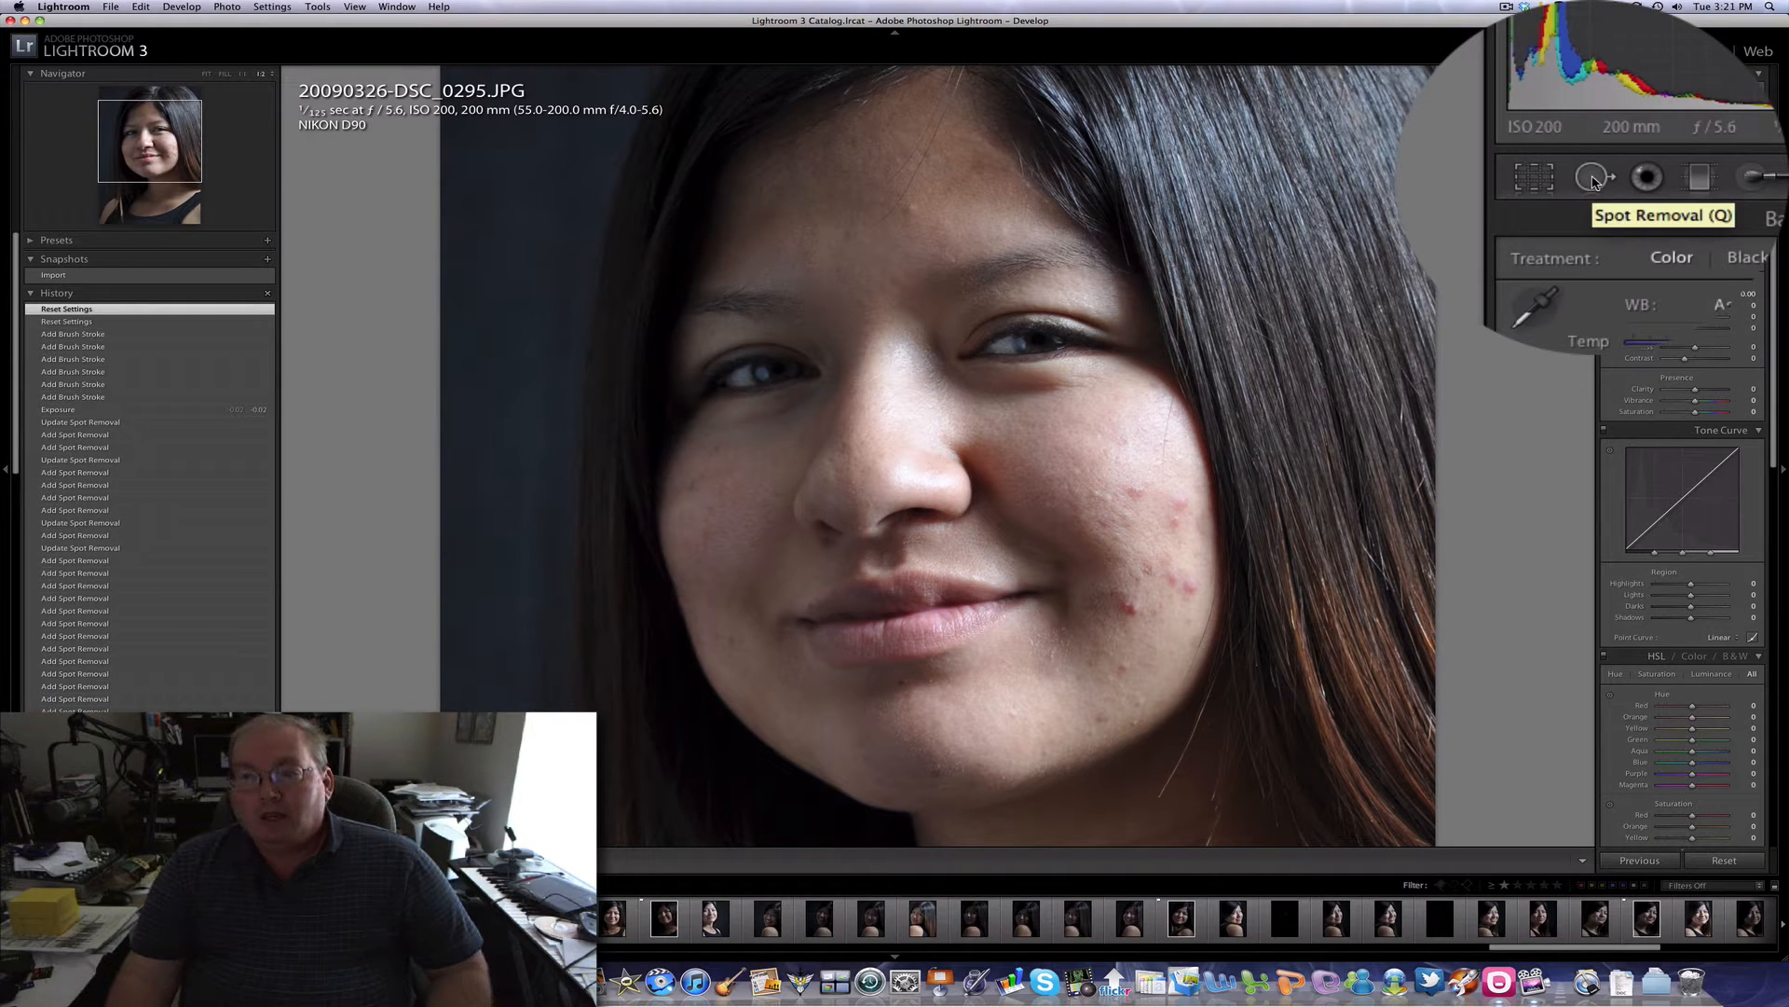
{"action": "left_click", "coordinate": [1646, 175]}
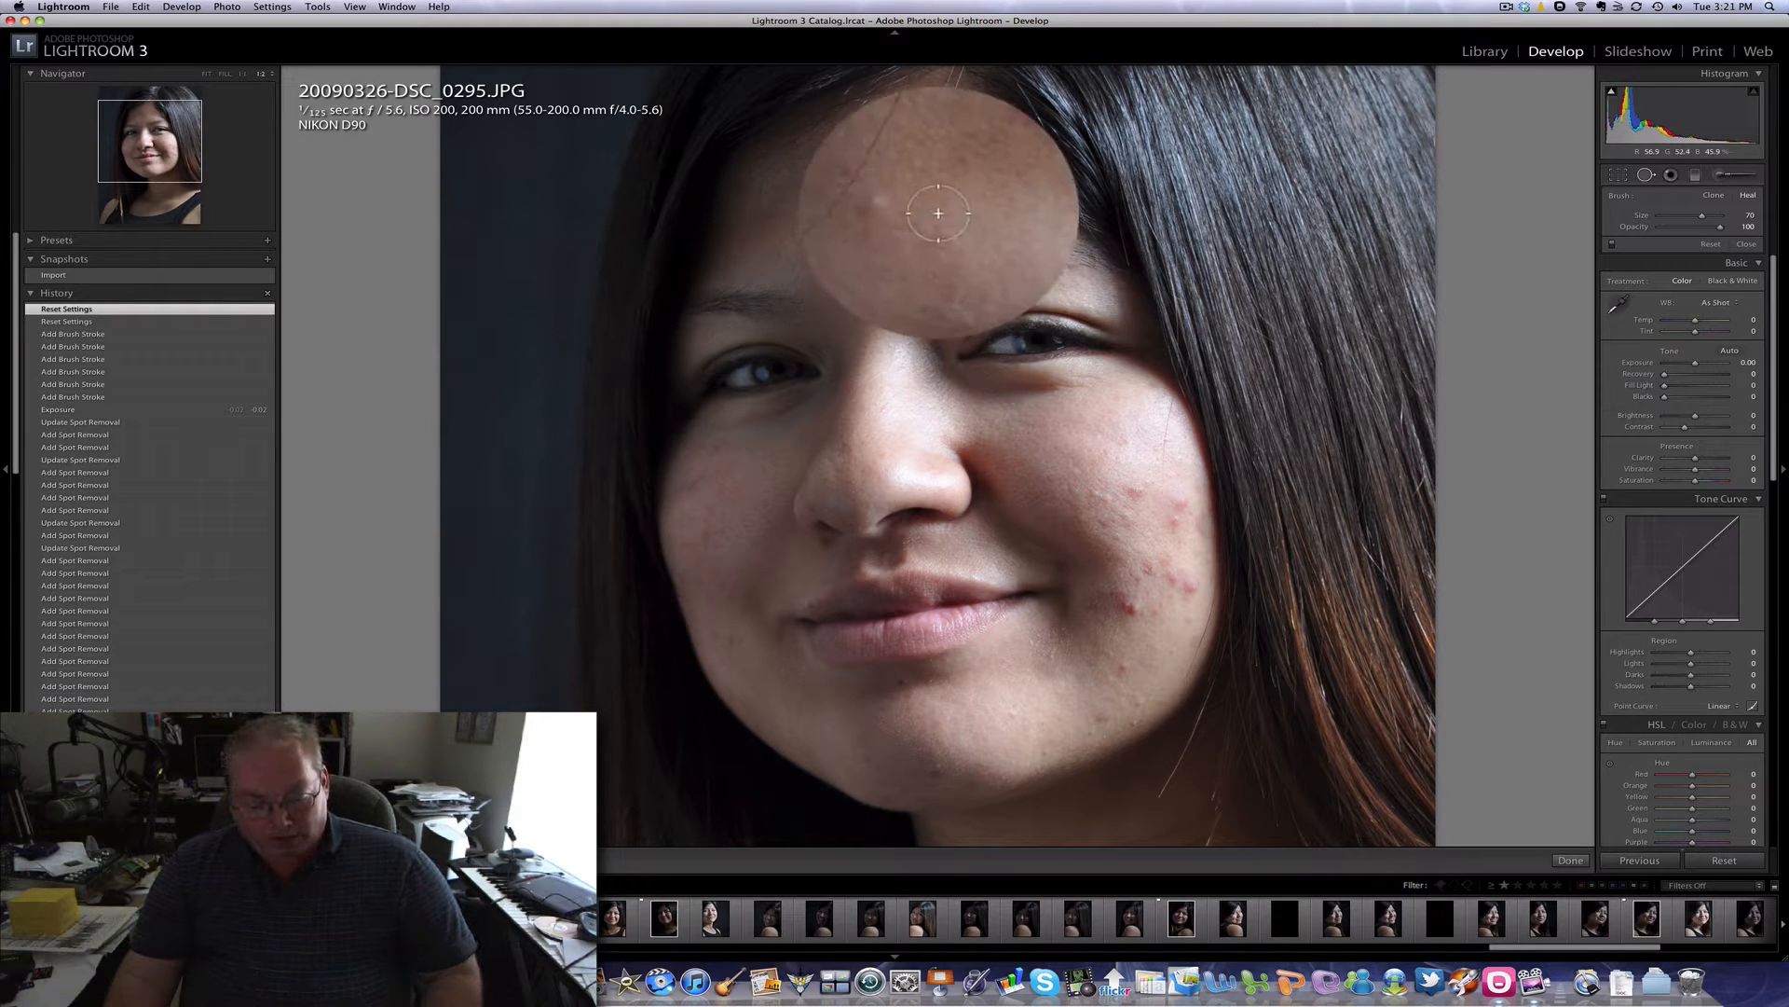
Step: Try a larger Spot Removal brush over the forehead
{"action": "key", "text": "bracketright"}
{"action": "key", "text": "bracketright"}
{"action": "key", "text": "bracketright"}
{"action": "key", "text": "bracketright"}
{"action": "key", "text": "bracketright"}
{"action": "key", "text": "bracketright"}
{"action": "key", "text": "bracketright"}
{"action": "key", "text": "bracketright"}
{"action": "key", "text": "bracketright"}
{"action": "key", "text": "bracketright"}
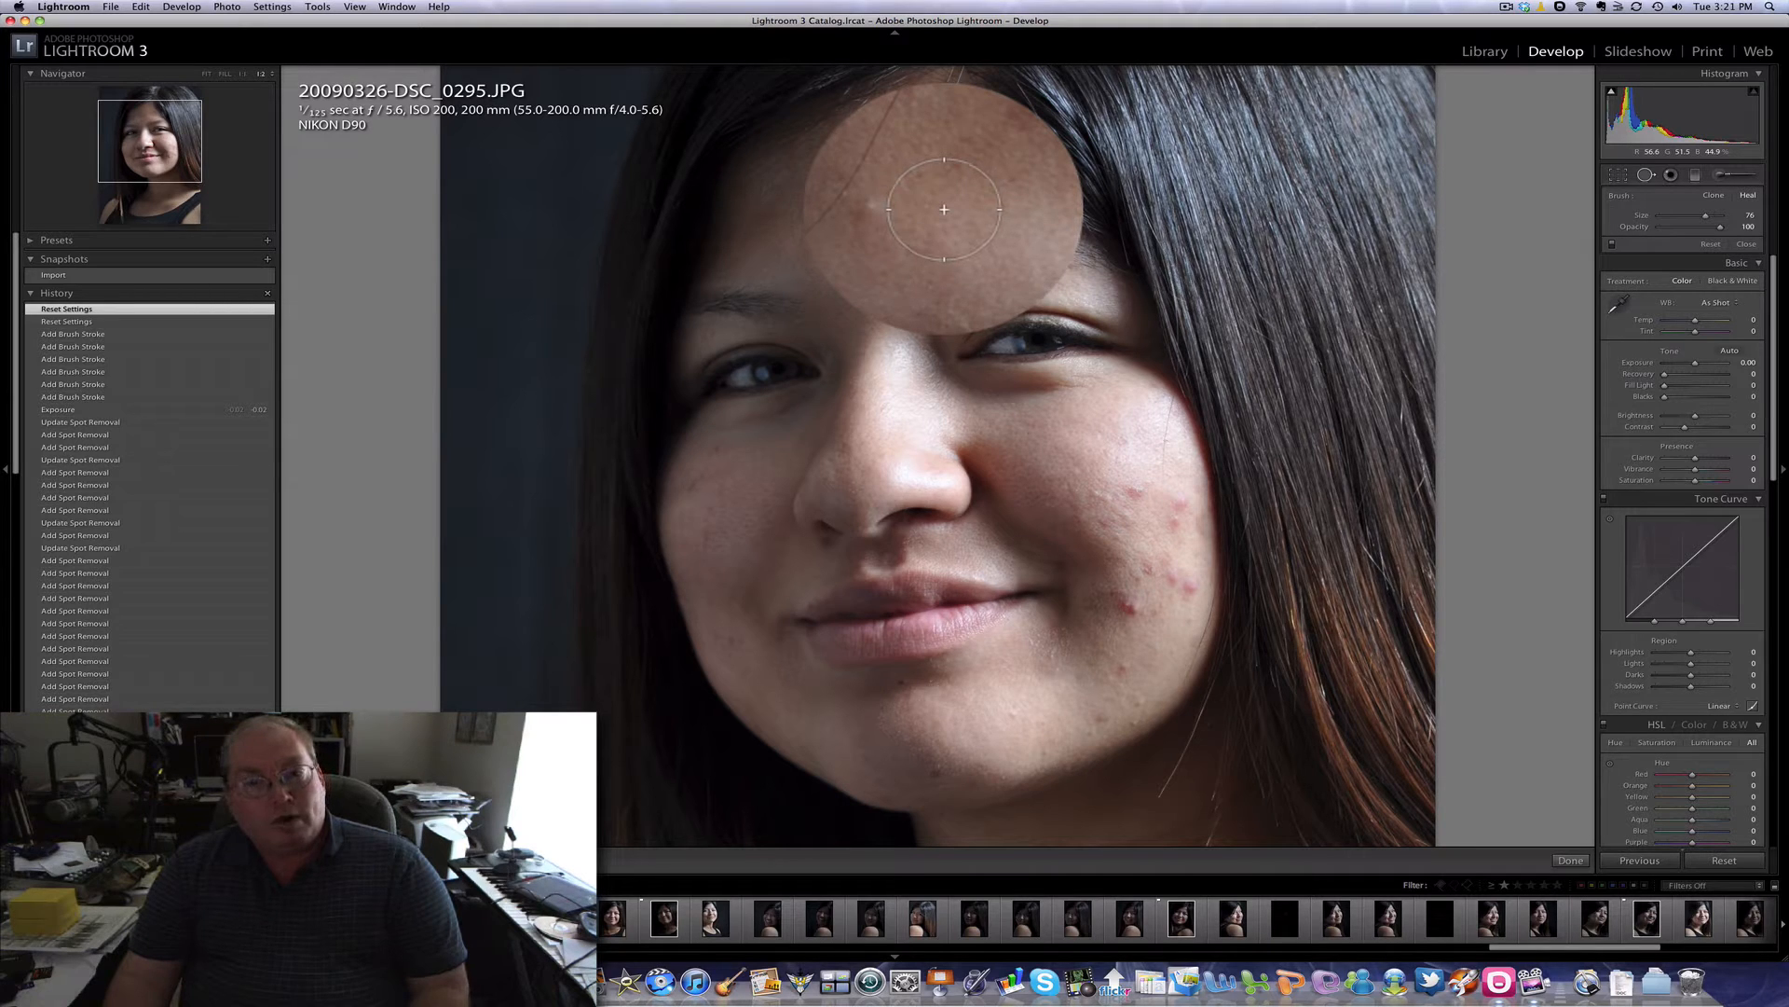
Step: Reduce the Spot Removal brush to size 49, heal the small blemish in the middle of the forehead and adjust its sample source
{"action": "key", "text": "bracketleft"}
{"action": "key", "text": "bracketleft"}
{"action": "key", "text": "bracketleft"}
{"action": "key", "text": "bracketleft"}
{"action": "key", "text": "bracketleft"}
{"action": "key", "text": "bracketleft"}
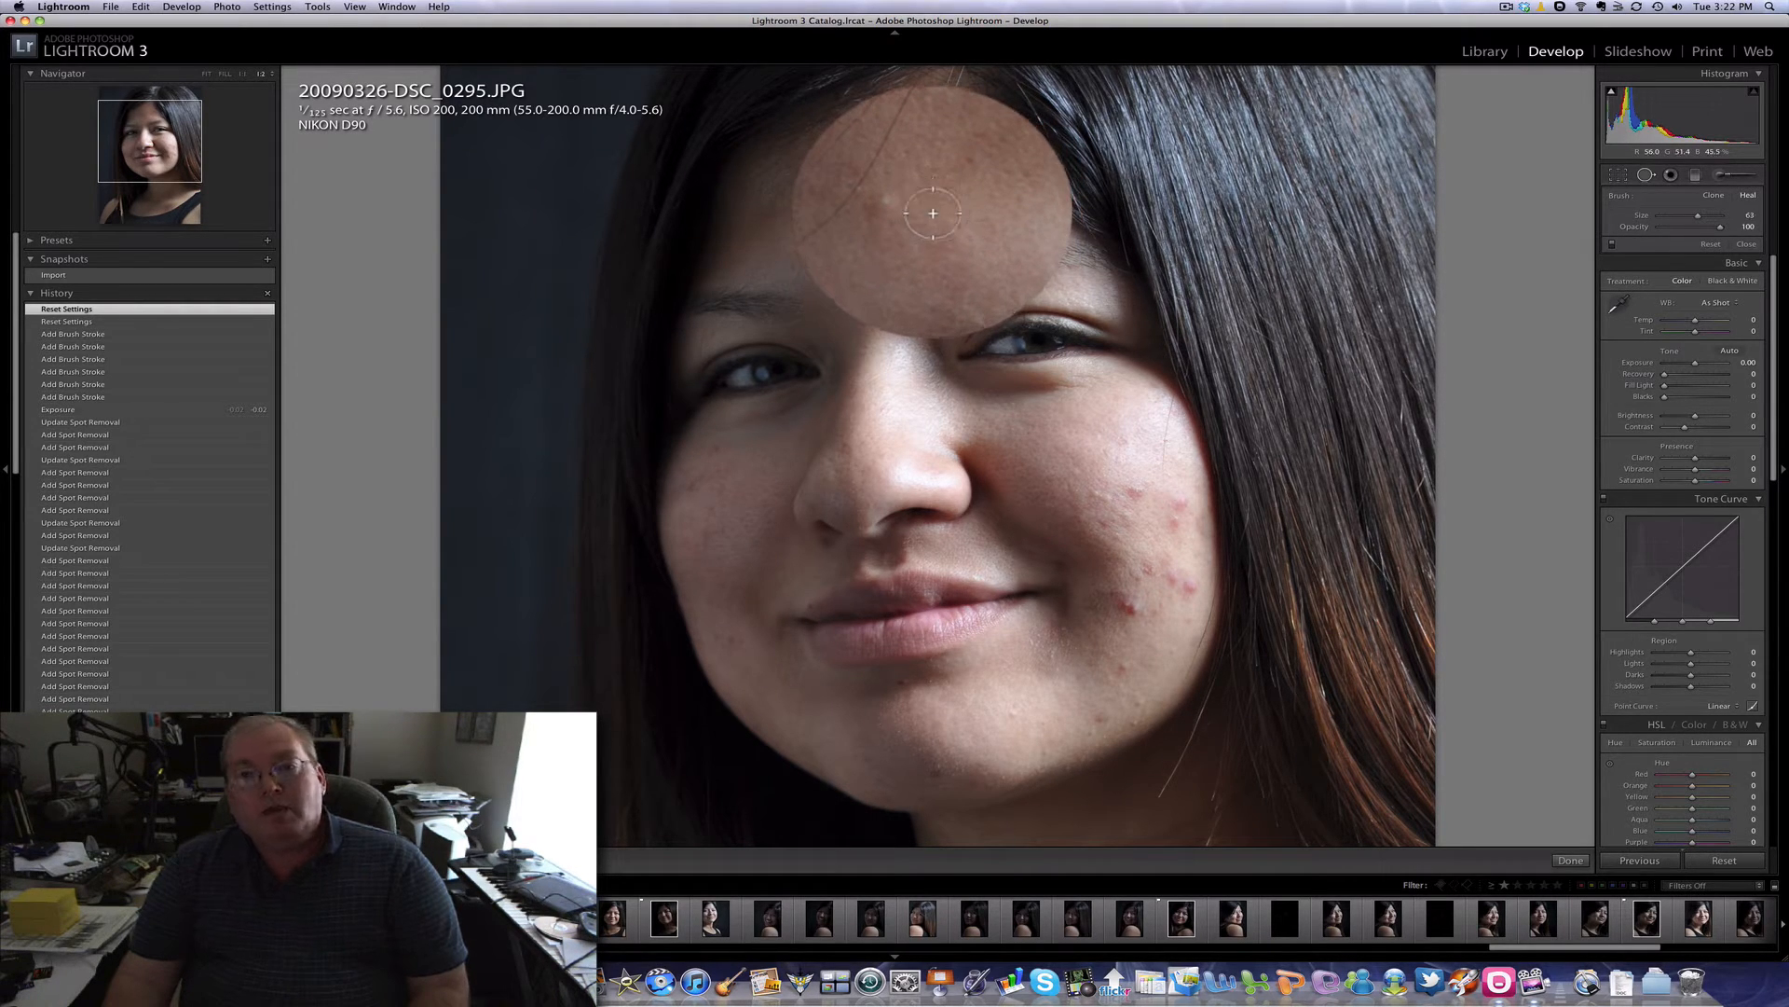
{"action": "key", "text": "bracketleft"}
{"action": "key", "text": "bracketleft"}
{"action": "key", "text": "bracketleft"}
{"action": "key", "text": "bracketleft"}
{"action": "key", "text": "bracketleft"}
{"action": "key", "text": "bracketleft"}
{"action": "key", "text": "bracketleft"}
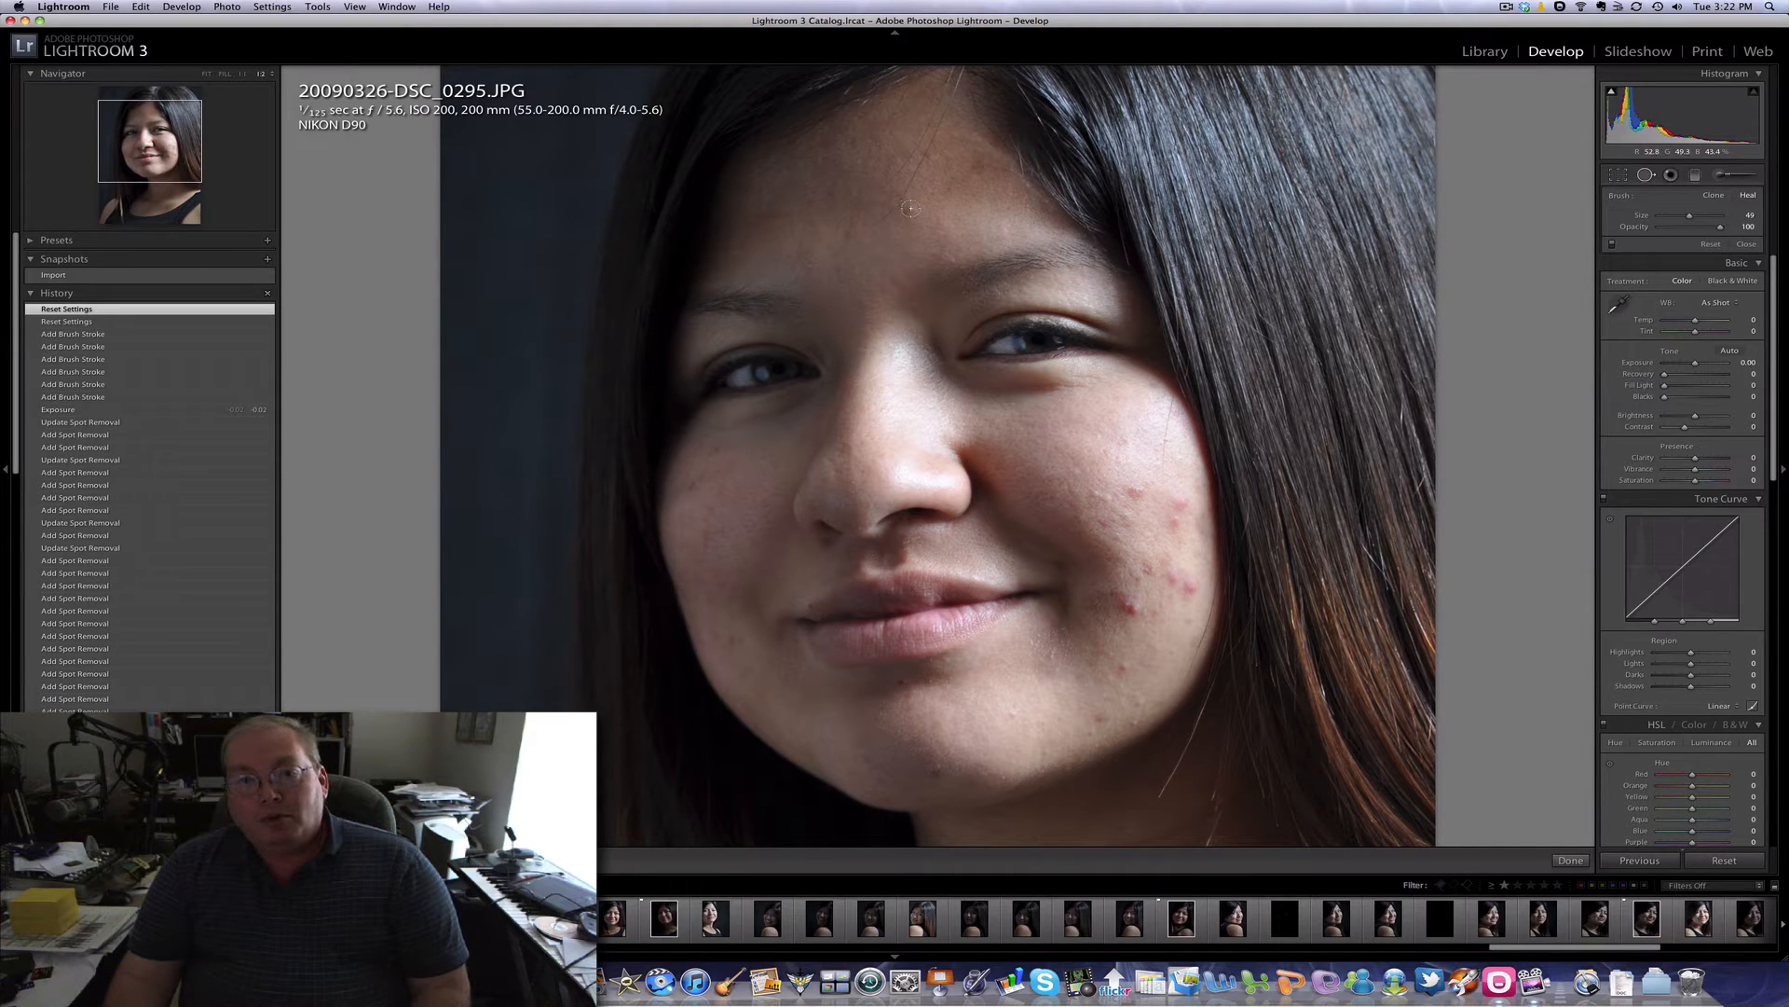
{"action": "left_click", "coordinate": [911, 208]}
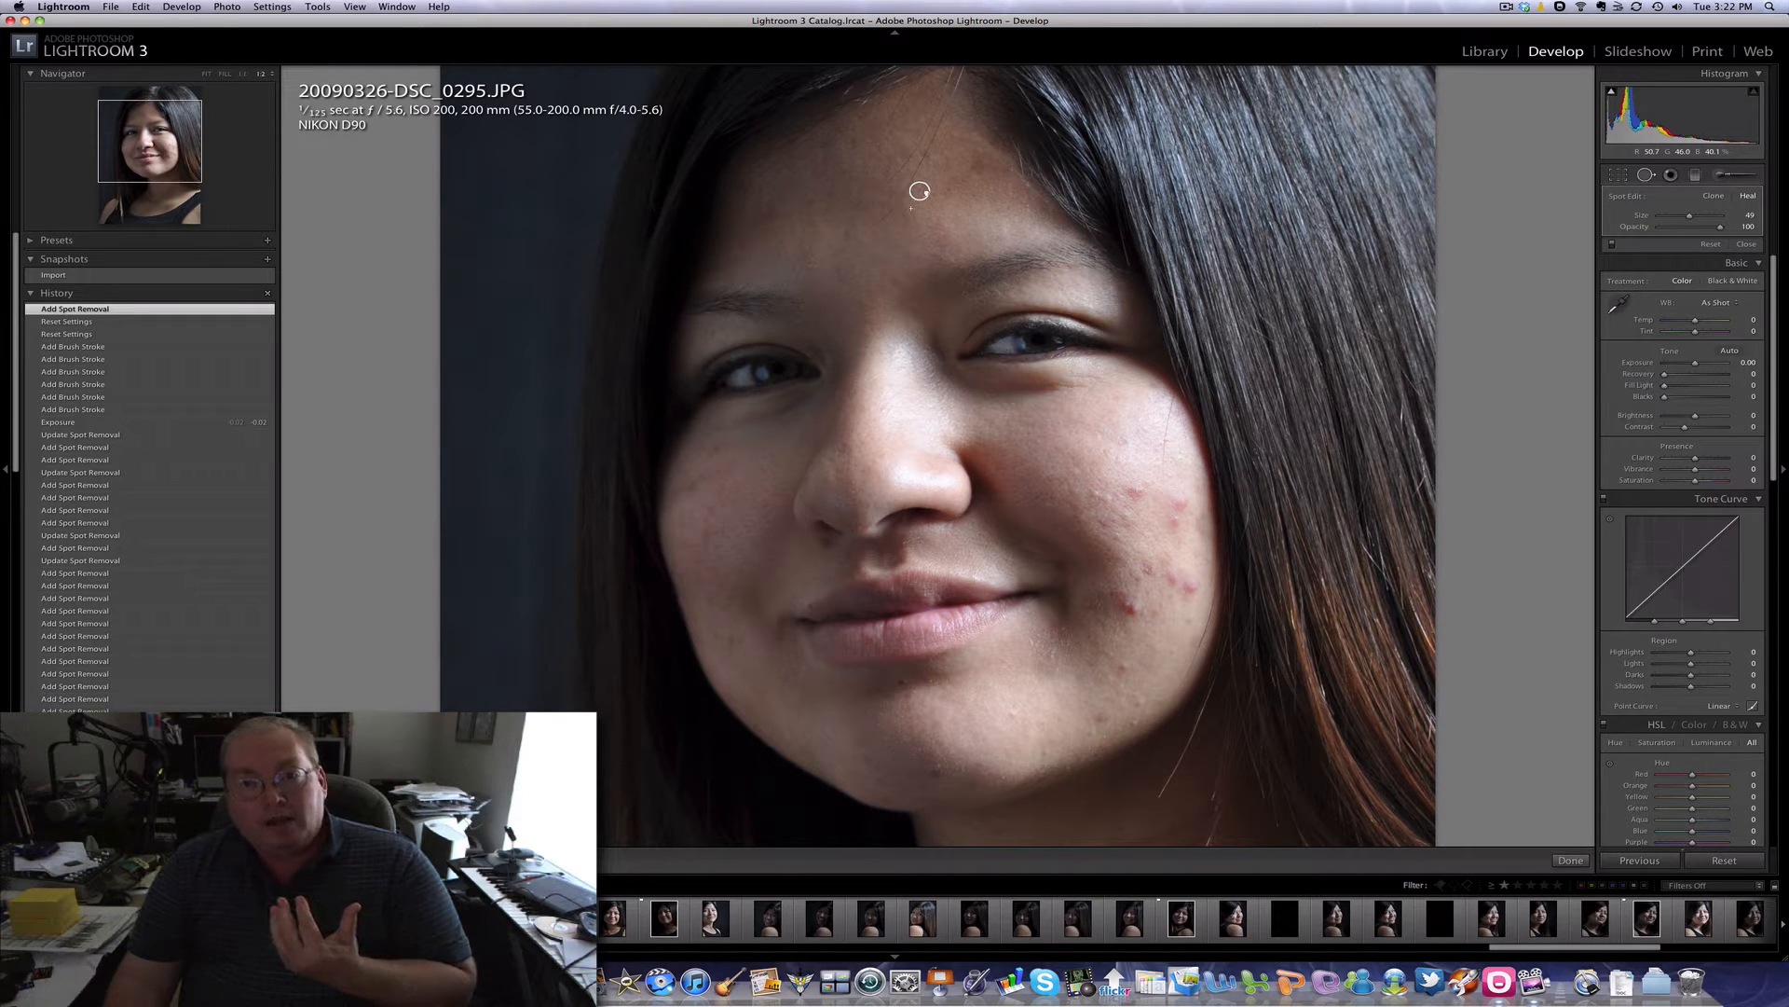
{"action": "left_click_drag", "start_coordinate": [925, 193], "coordinate": [925, 193]}
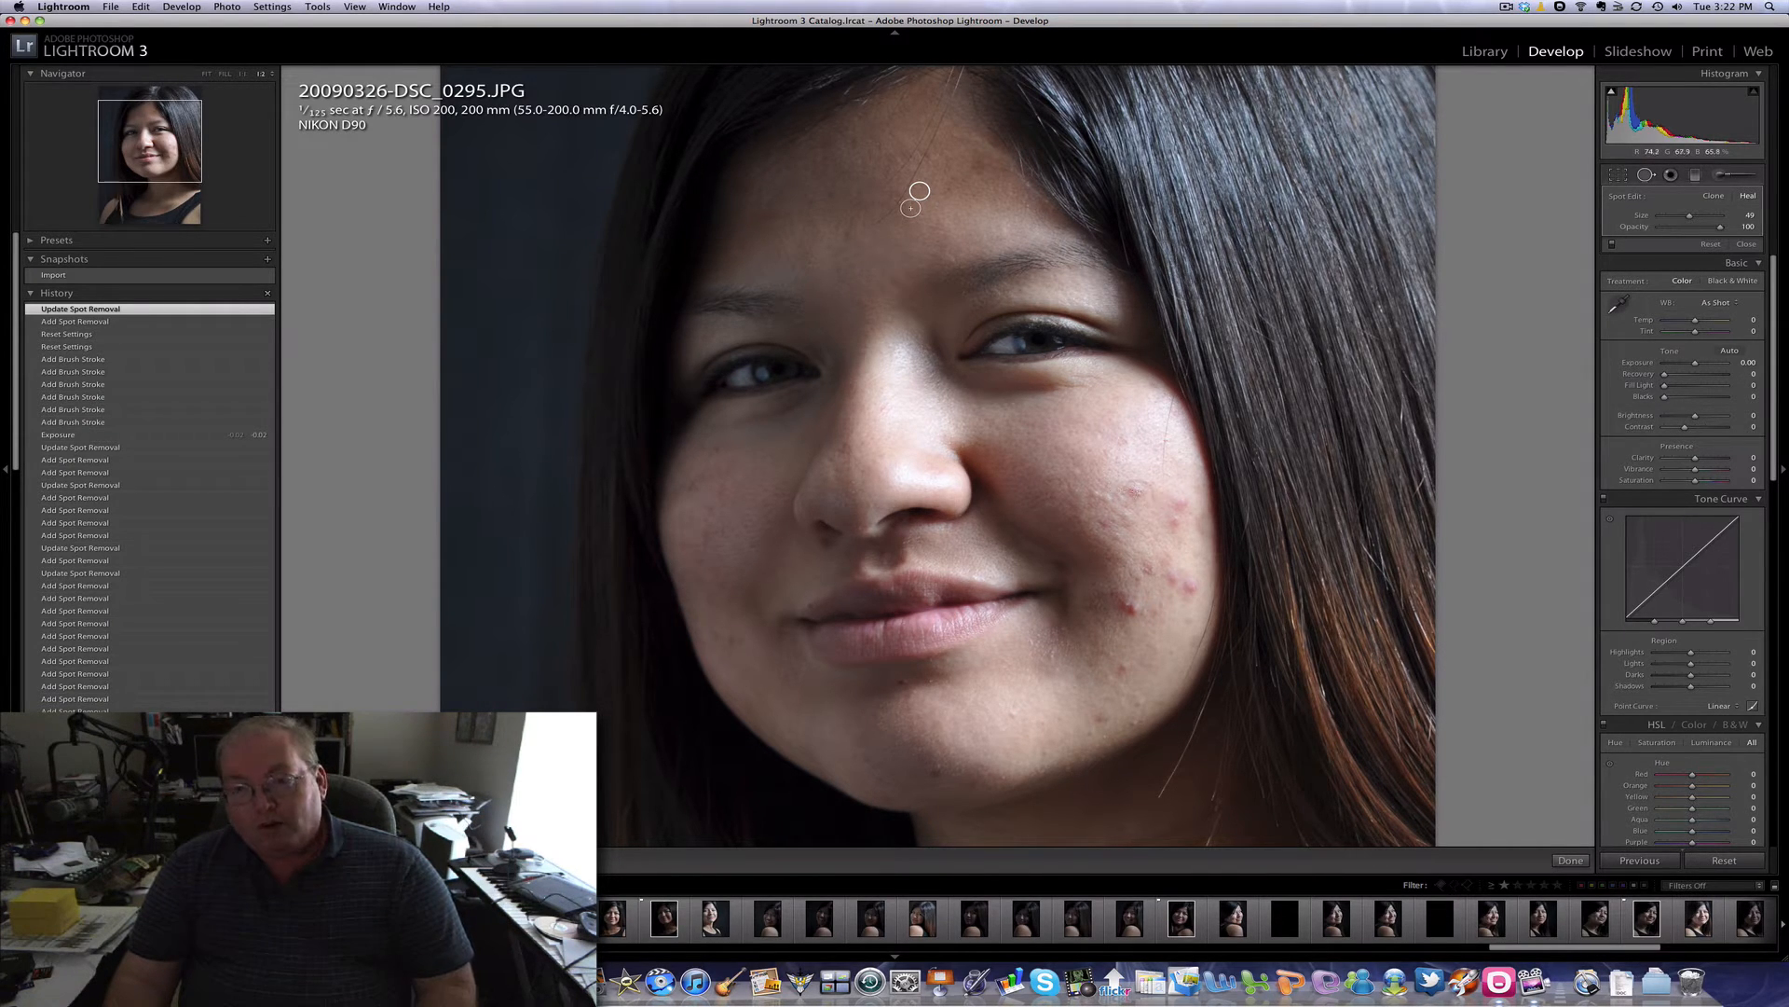
Step: Heal the red blemishes on her upper left cheek with Spot Removal at size 70, sampling clean skin nearby
{"action": "left_click", "coordinate": [1137, 490]}
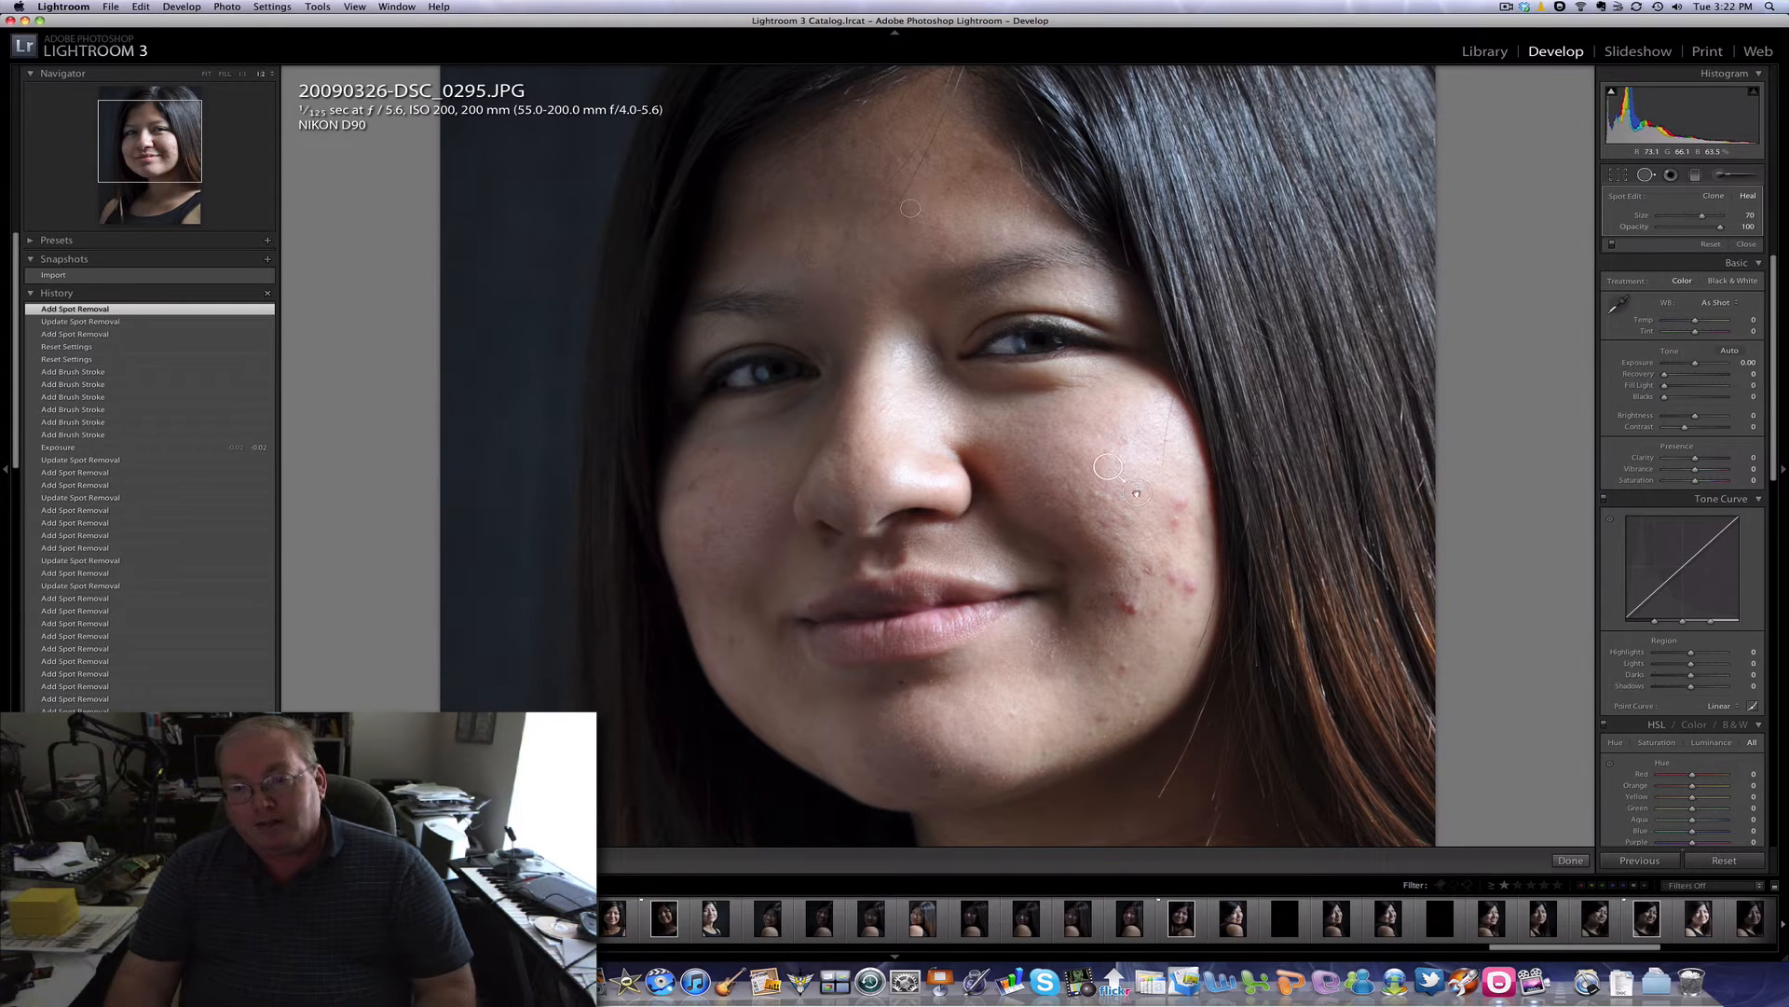
{"action": "left_click", "coordinate": [1182, 503]}
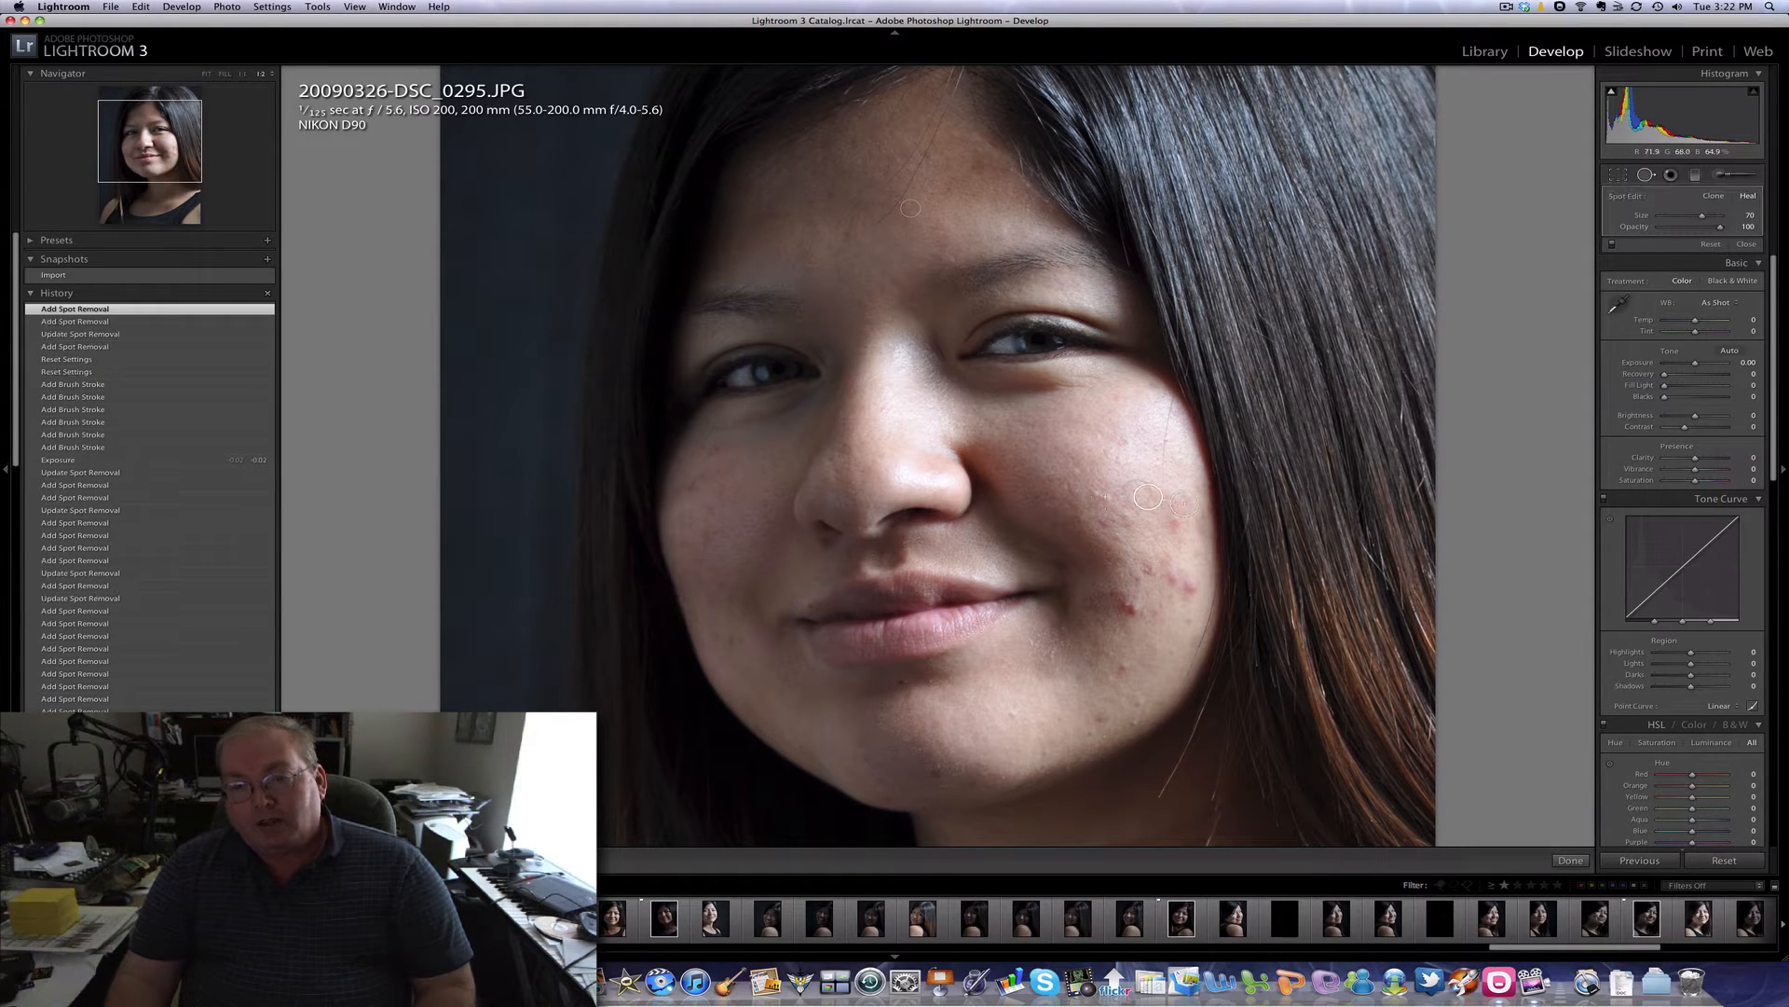
{"action": "left_click", "coordinate": [1106, 497]}
{"action": "left_click", "coordinate": [1112, 522]}
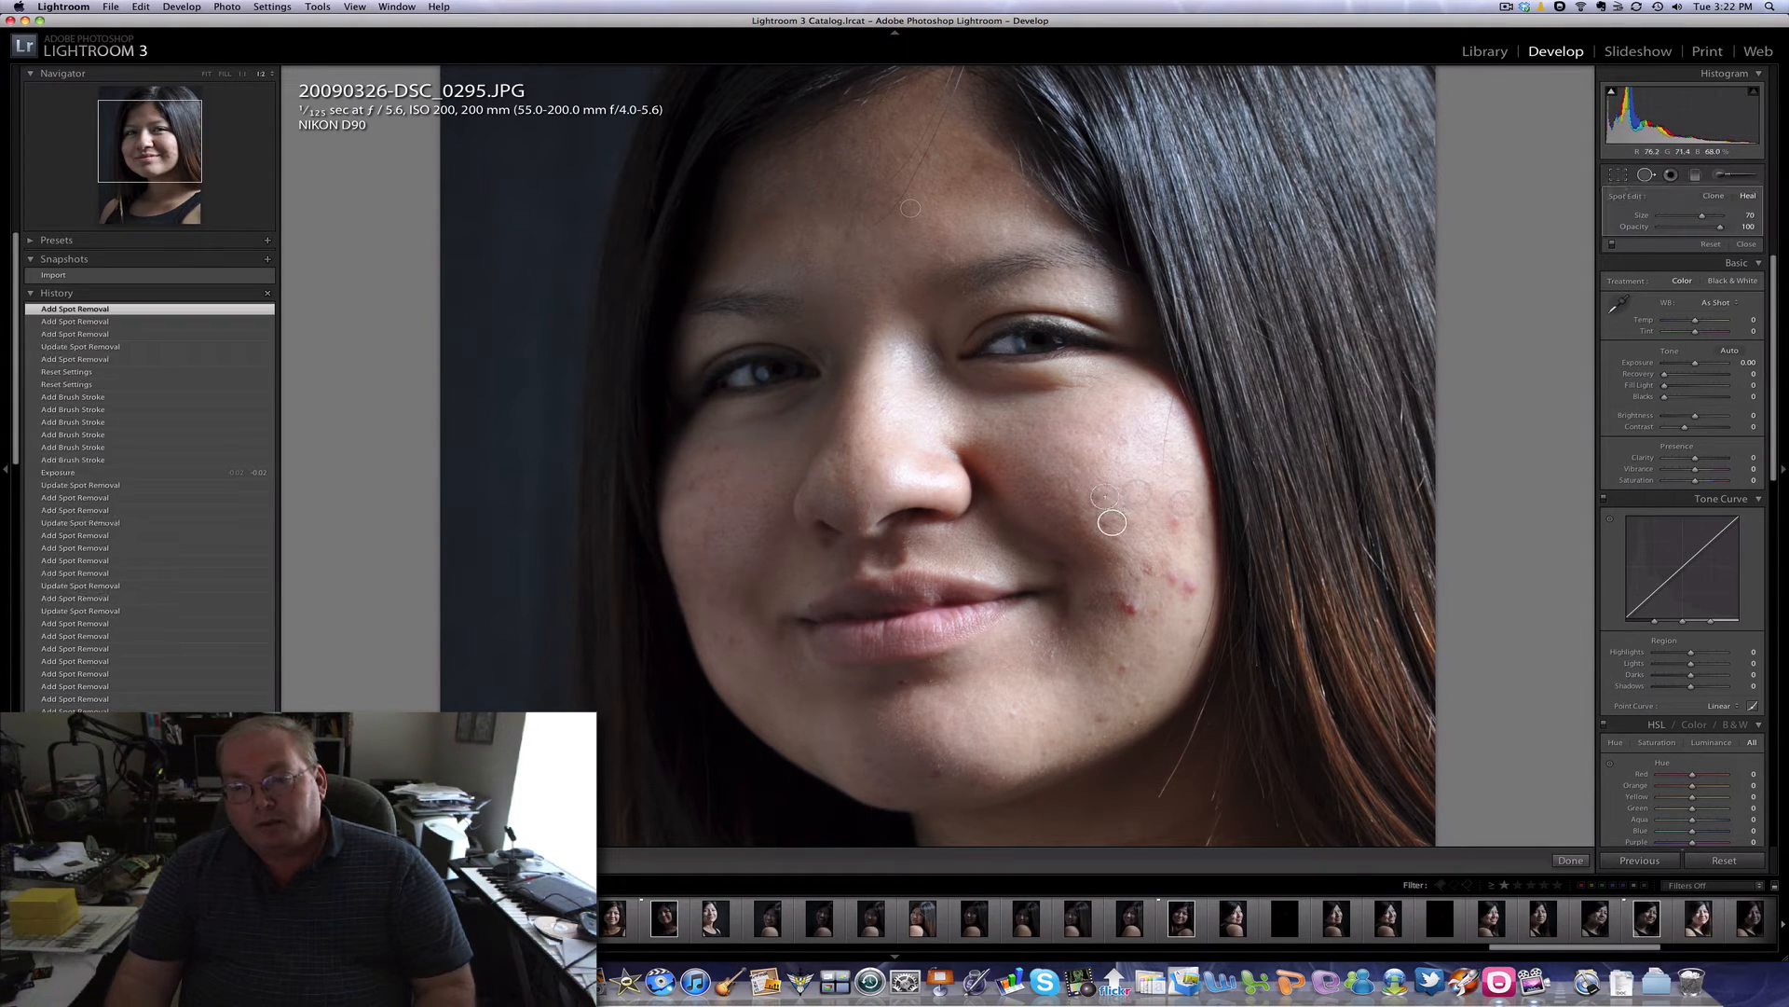
Step: Heal the remaining blemishes on her middle and lower left cheek at size 70, repositioning the last spot's sample source
{"action": "left_click", "coordinate": [1132, 604]}
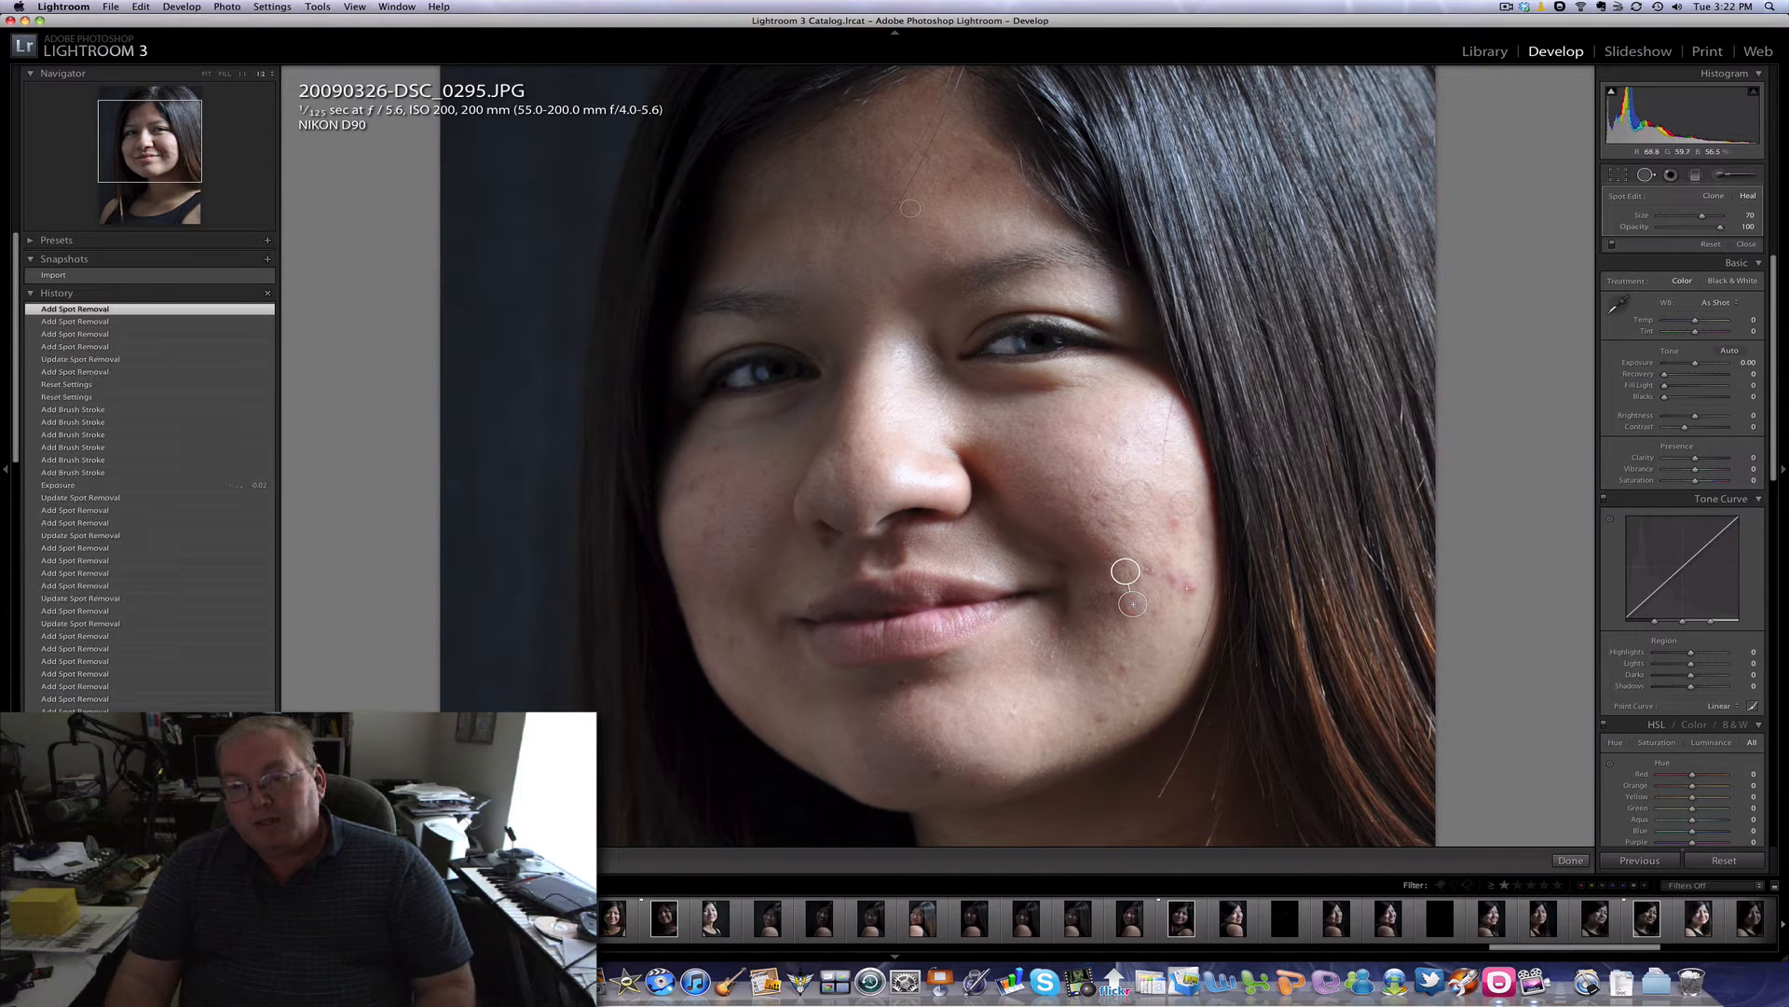
{"action": "left_click", "coordinate": [1188, 587]}
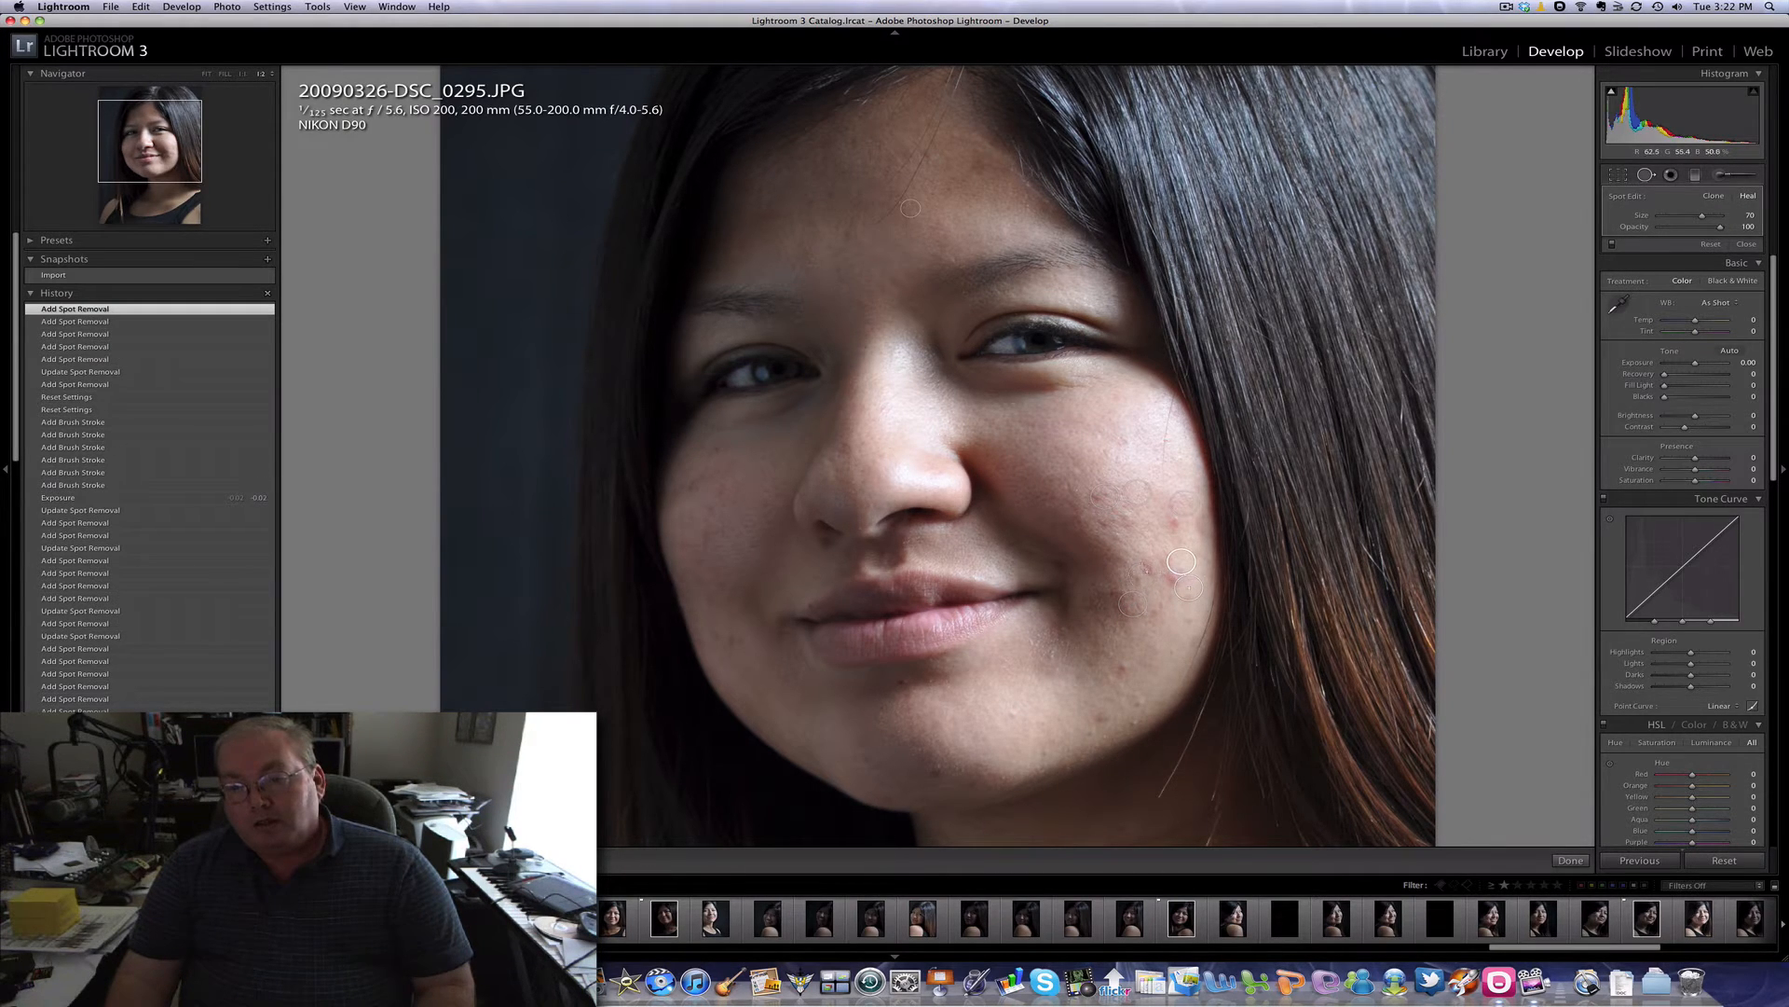
{"action": "left_click", "coordinate": [1148, 603]}
{"action": "left_click", "coordinate": [1133, 542]}
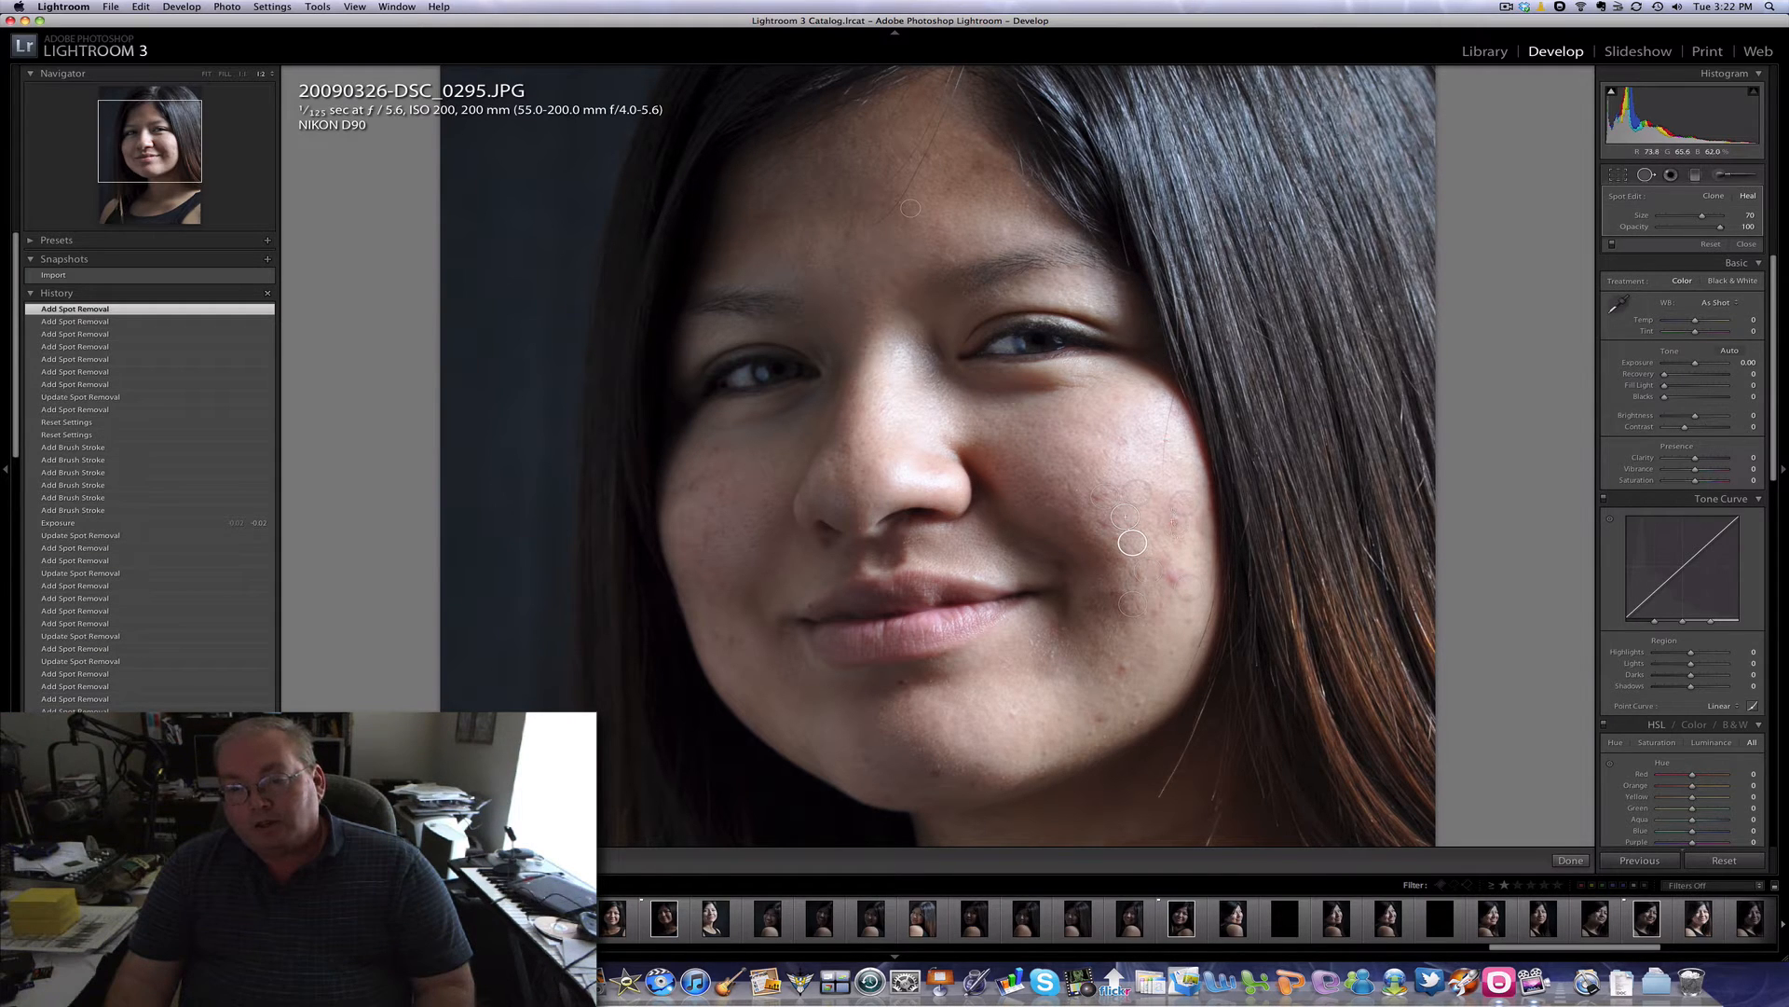
{"action": "left_click", "coordinate": [1164, 548]}
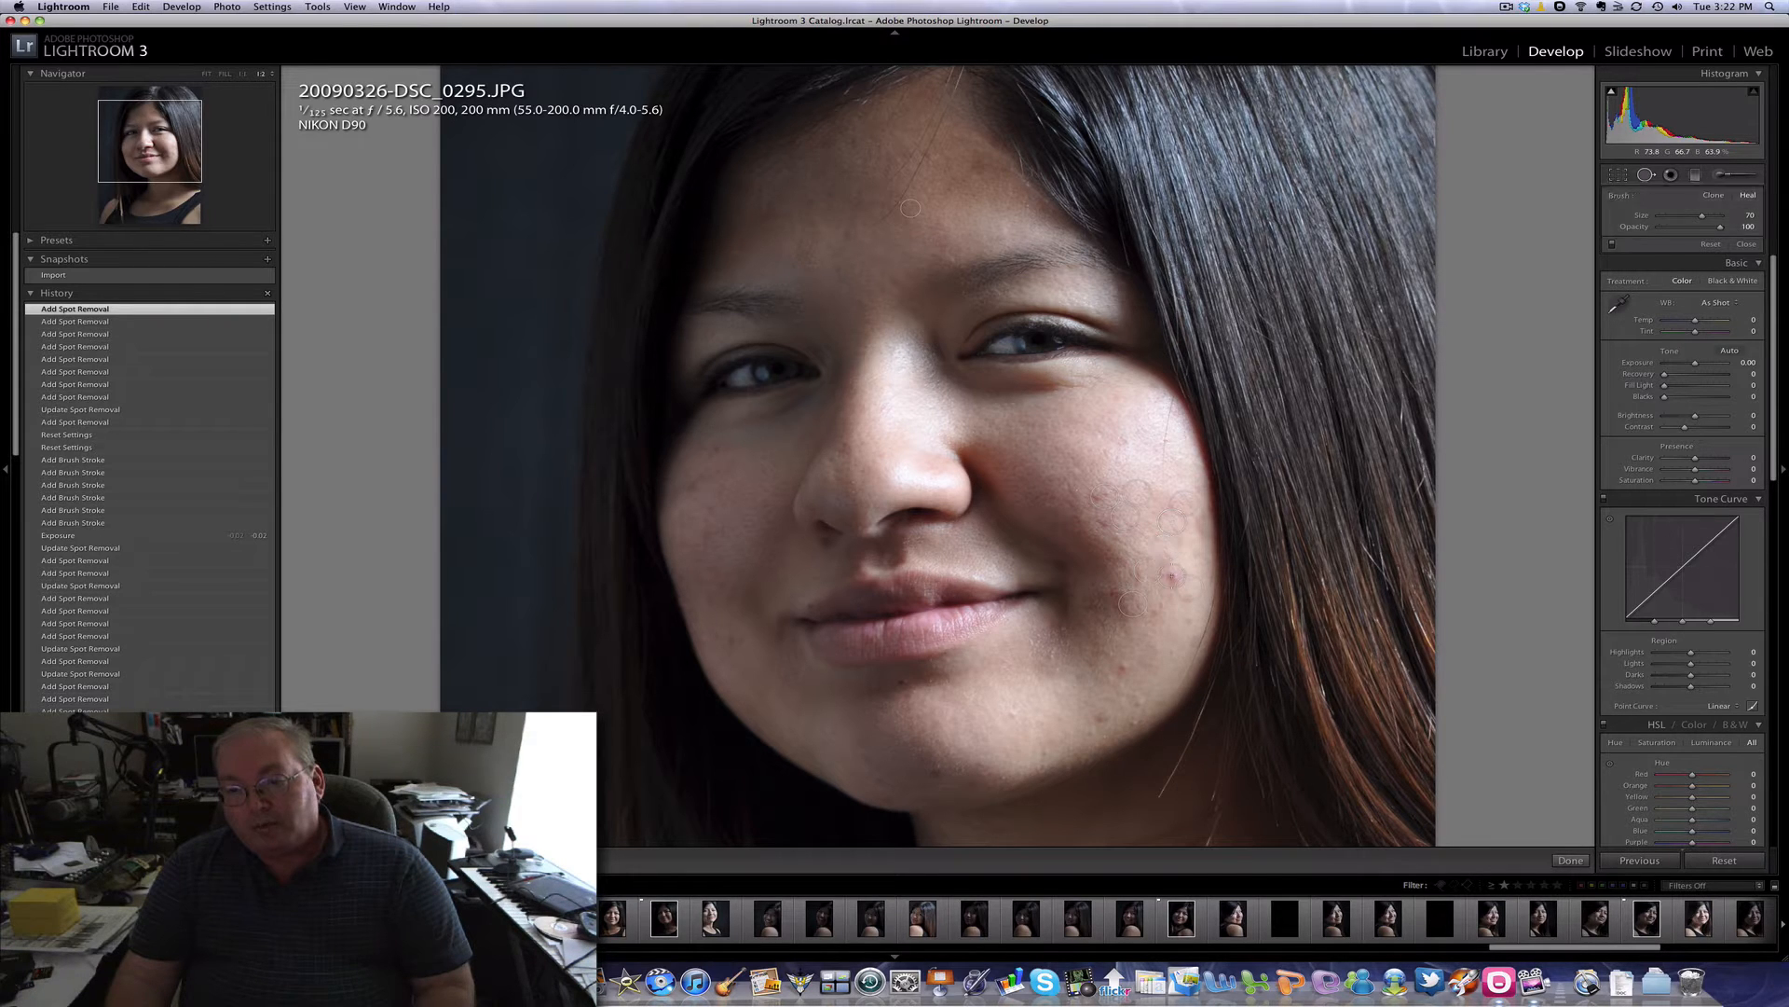
{"action": "left_click", "coordinate": [1171, 575]}
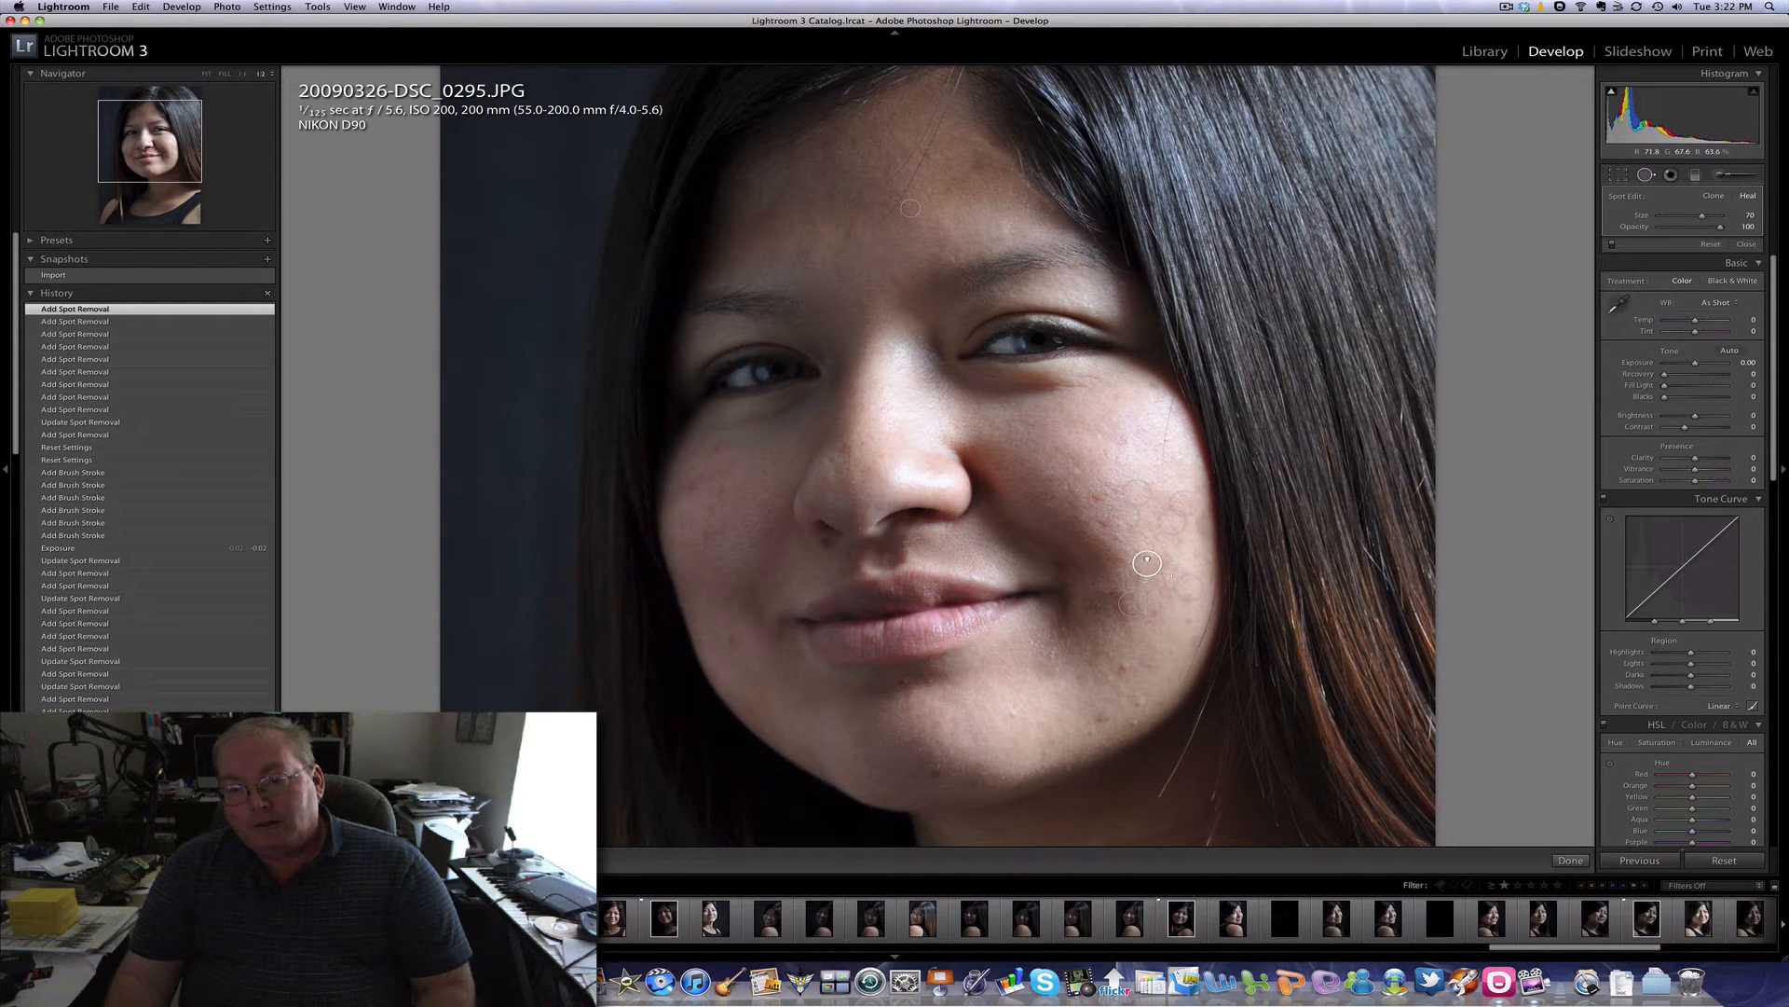
{"action": "left_click_drag", "start_coordinate": [1164, 550], "coordinate": [1164, 551]}
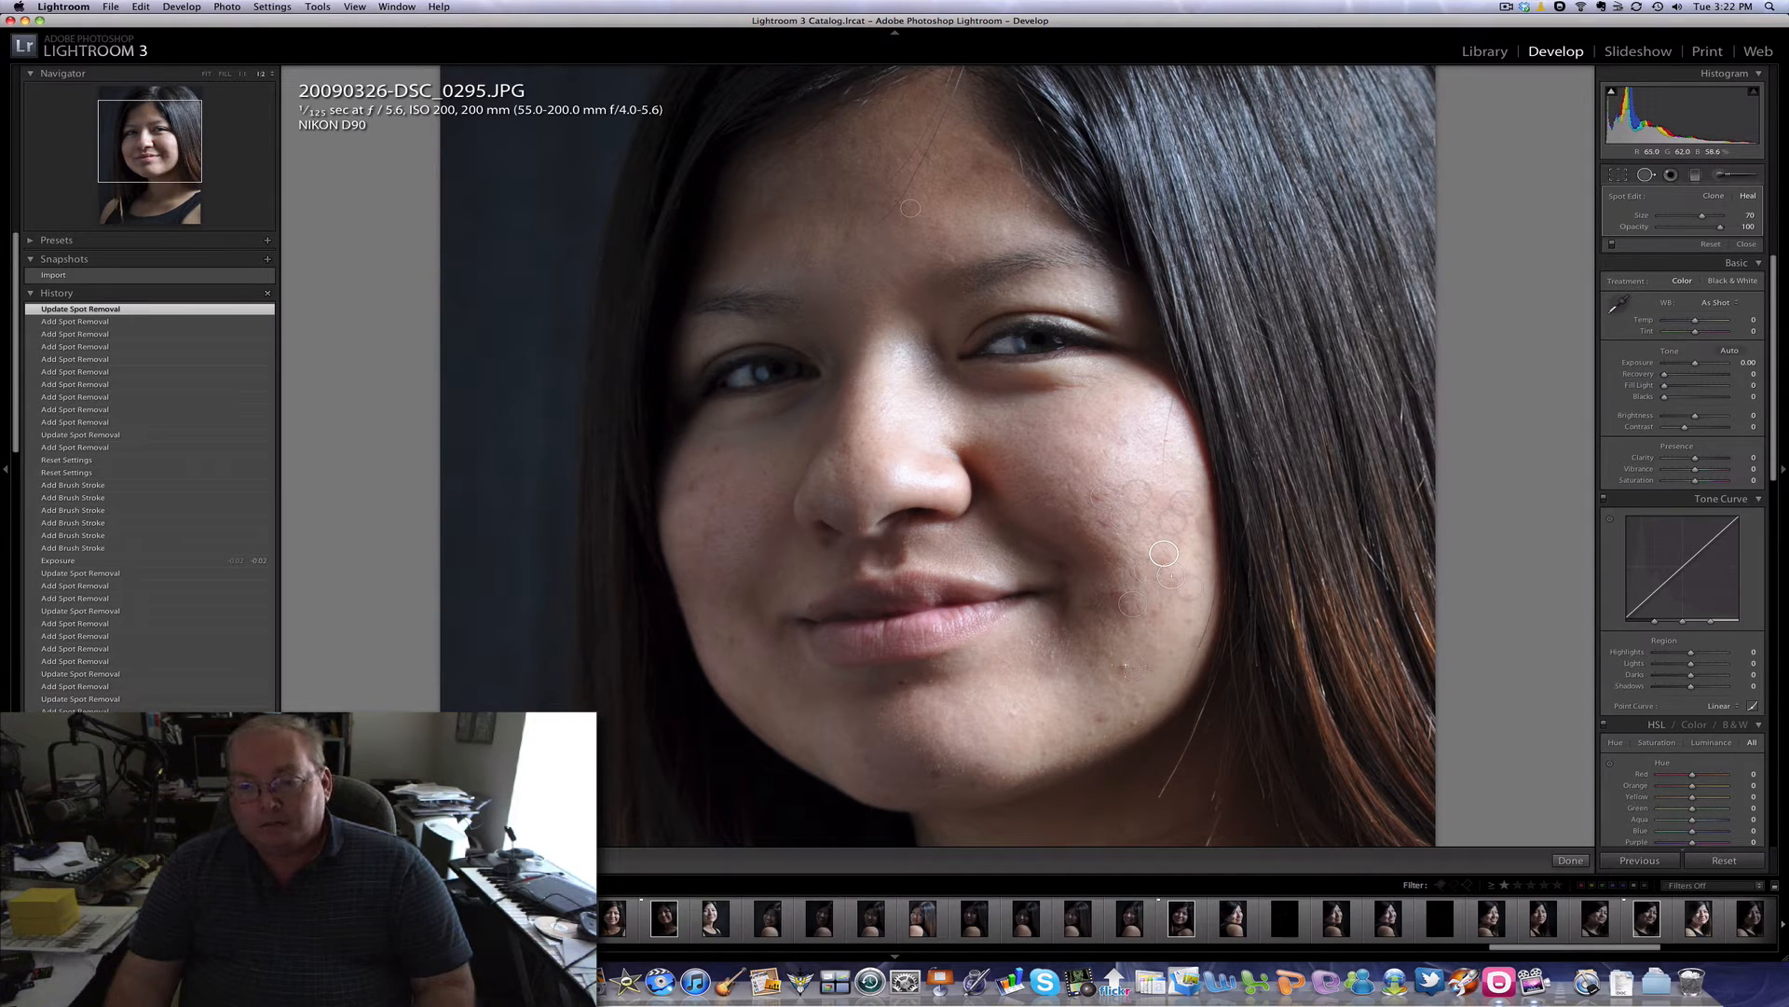
Step: Heal the spots along the jawline and chin at size 70 and the one below the lower lip at size 49
{"action": "left_click", "coordinate": [1127, 665]}
{"action": "left_click", "coordinate": [1099, 722]}
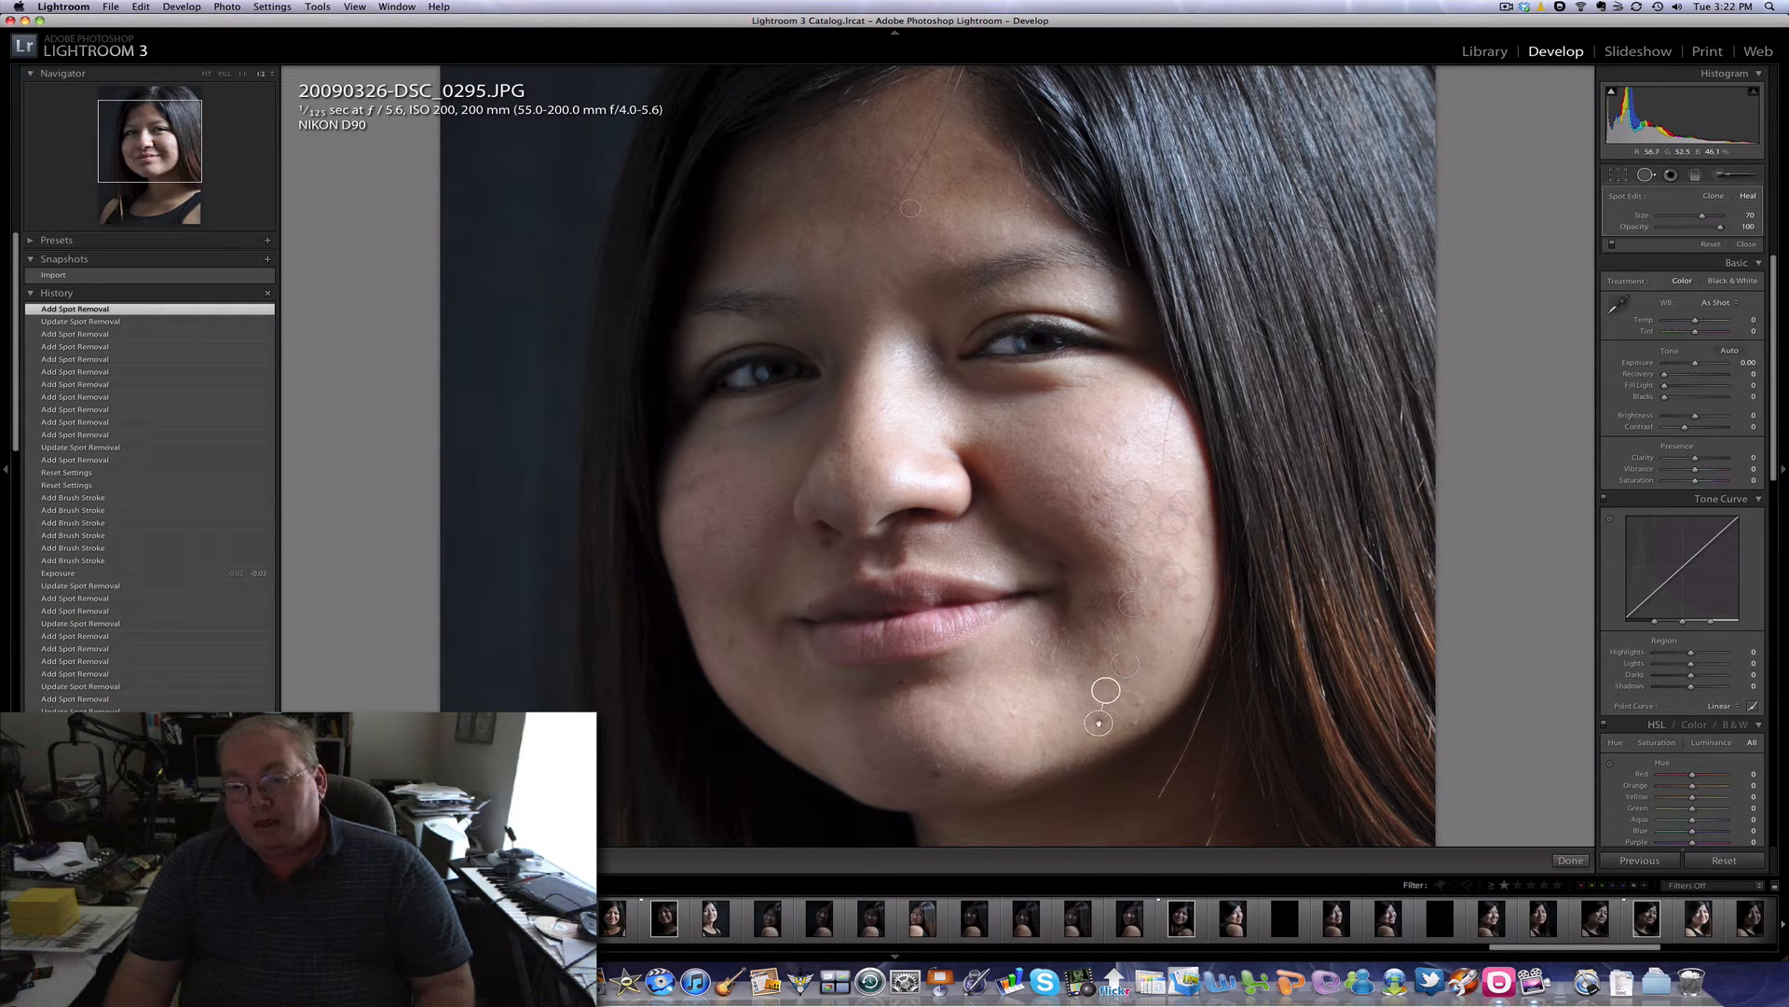
{"action": "left_click", "coordinate": [1138, 701]}
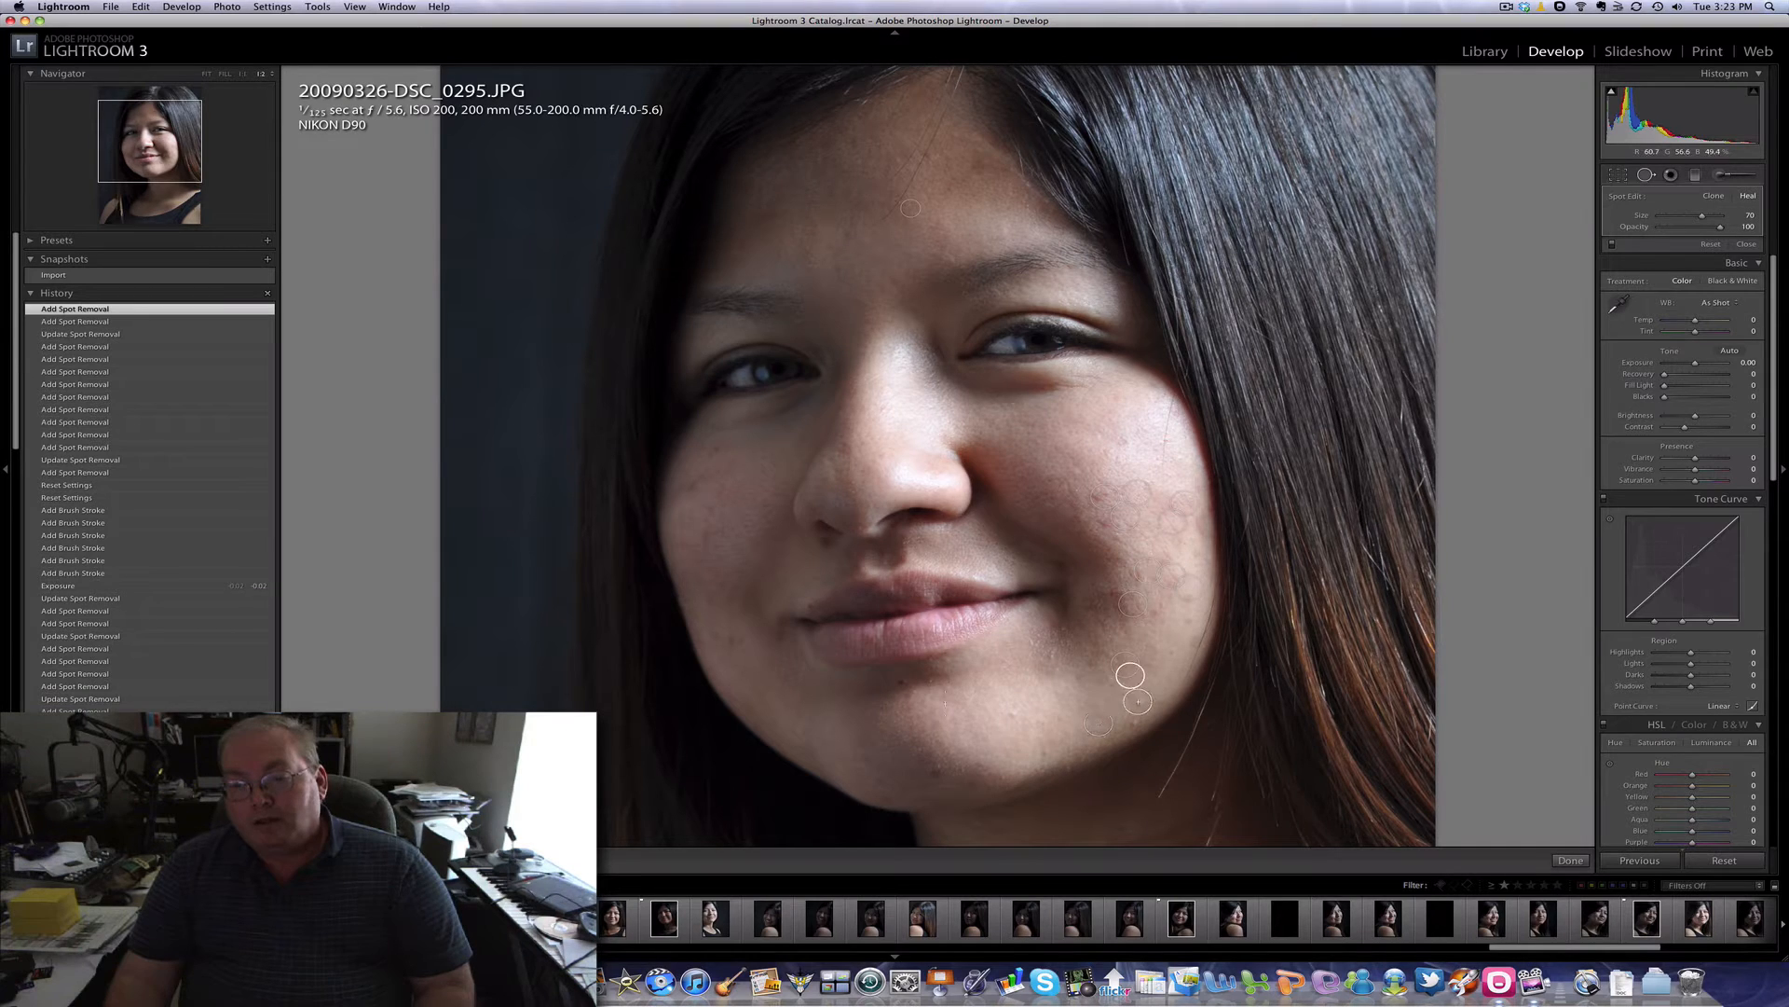
{"action": "left_click", "coordinate": [937, 771]}
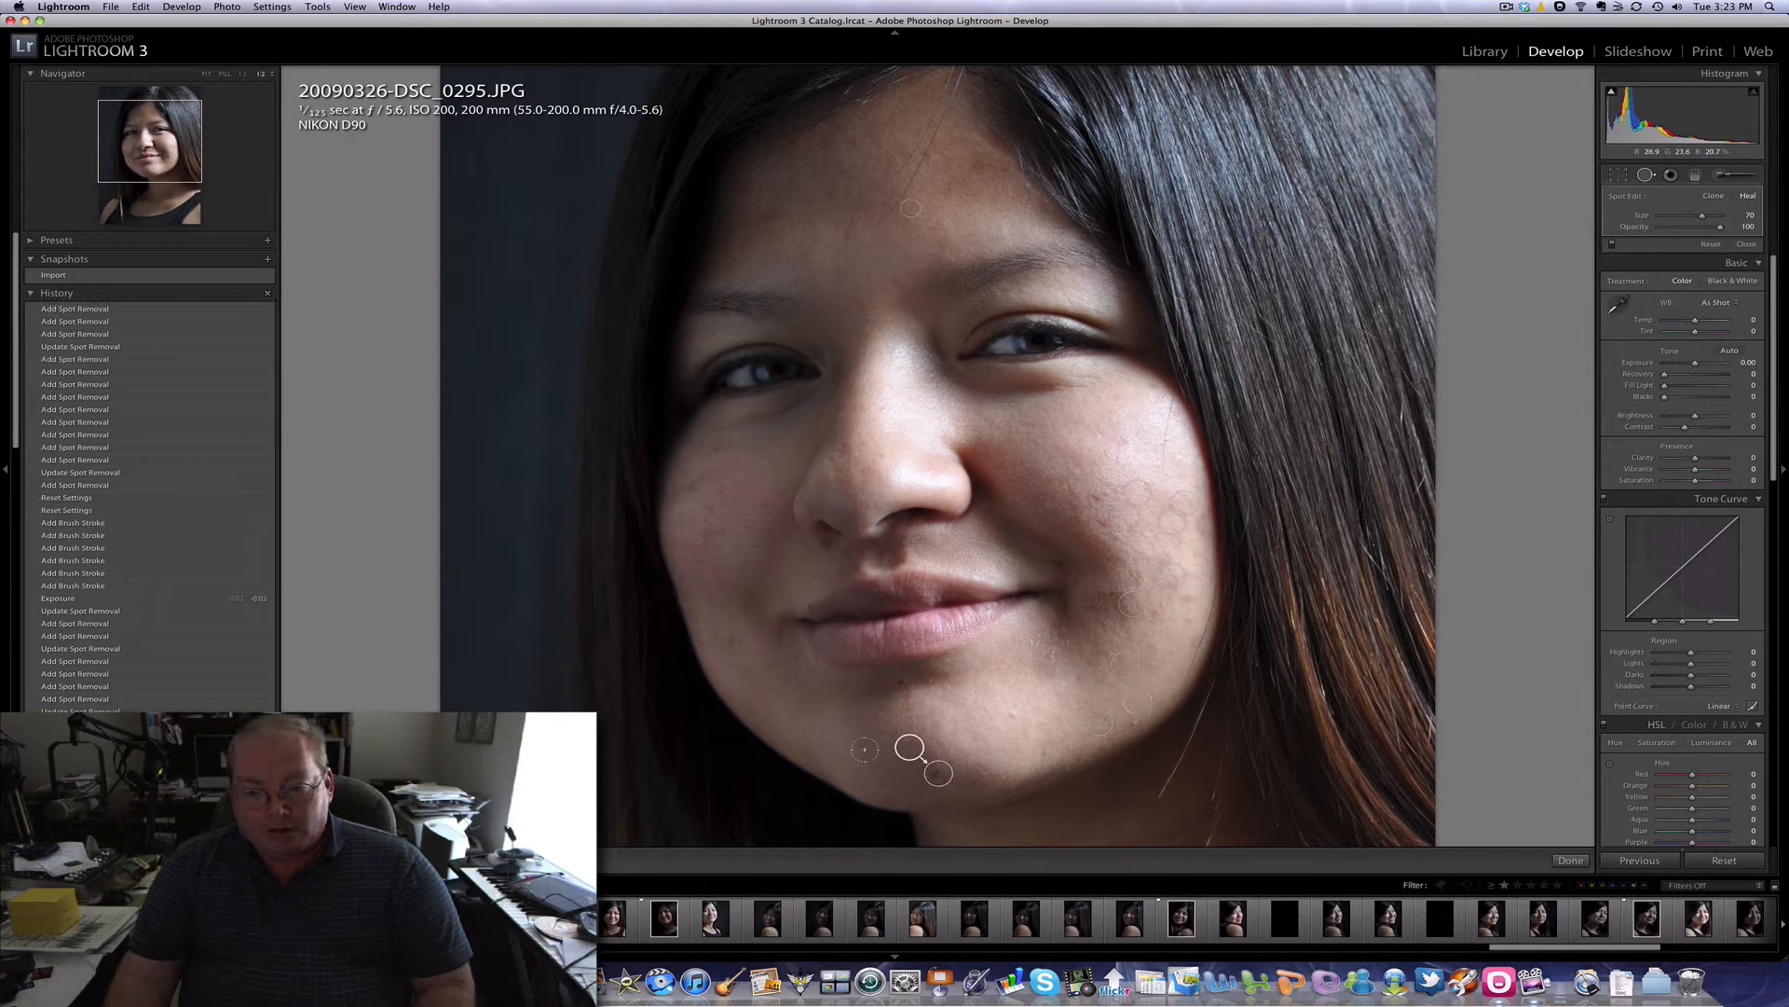
{"action": "left_click", "coordinate": [726, 639]}
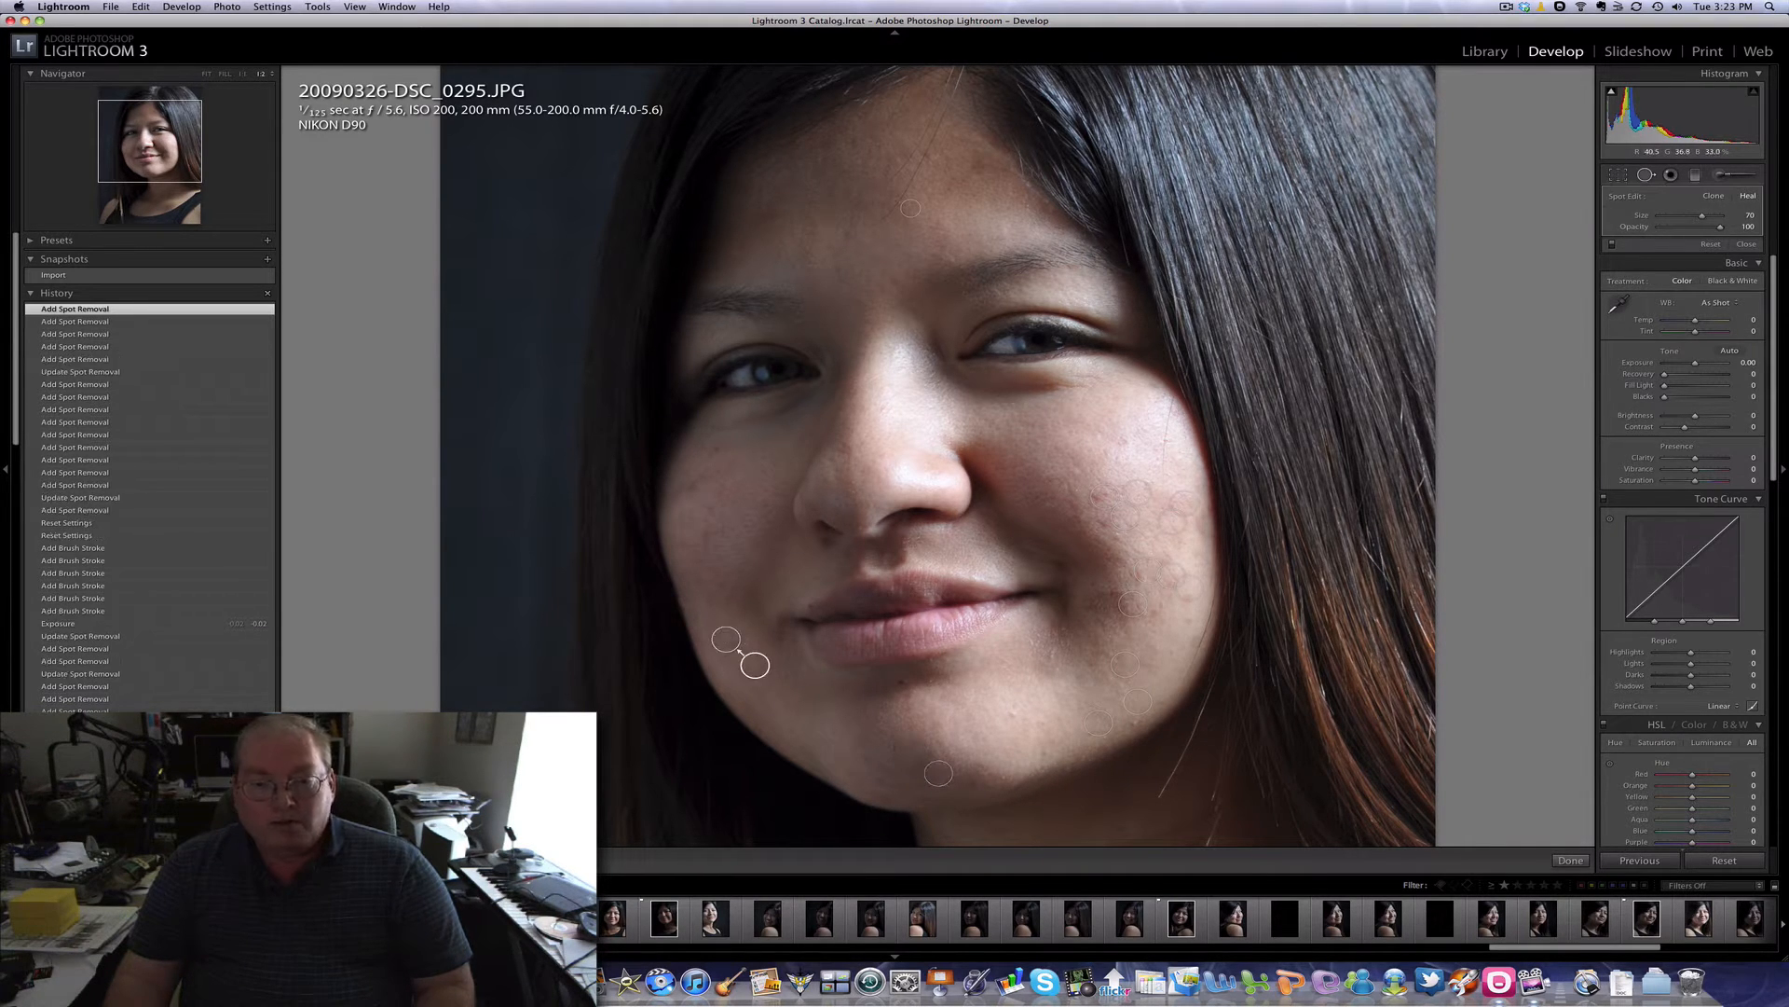
{"action": "left_click", "coordinate": [901, 683]}
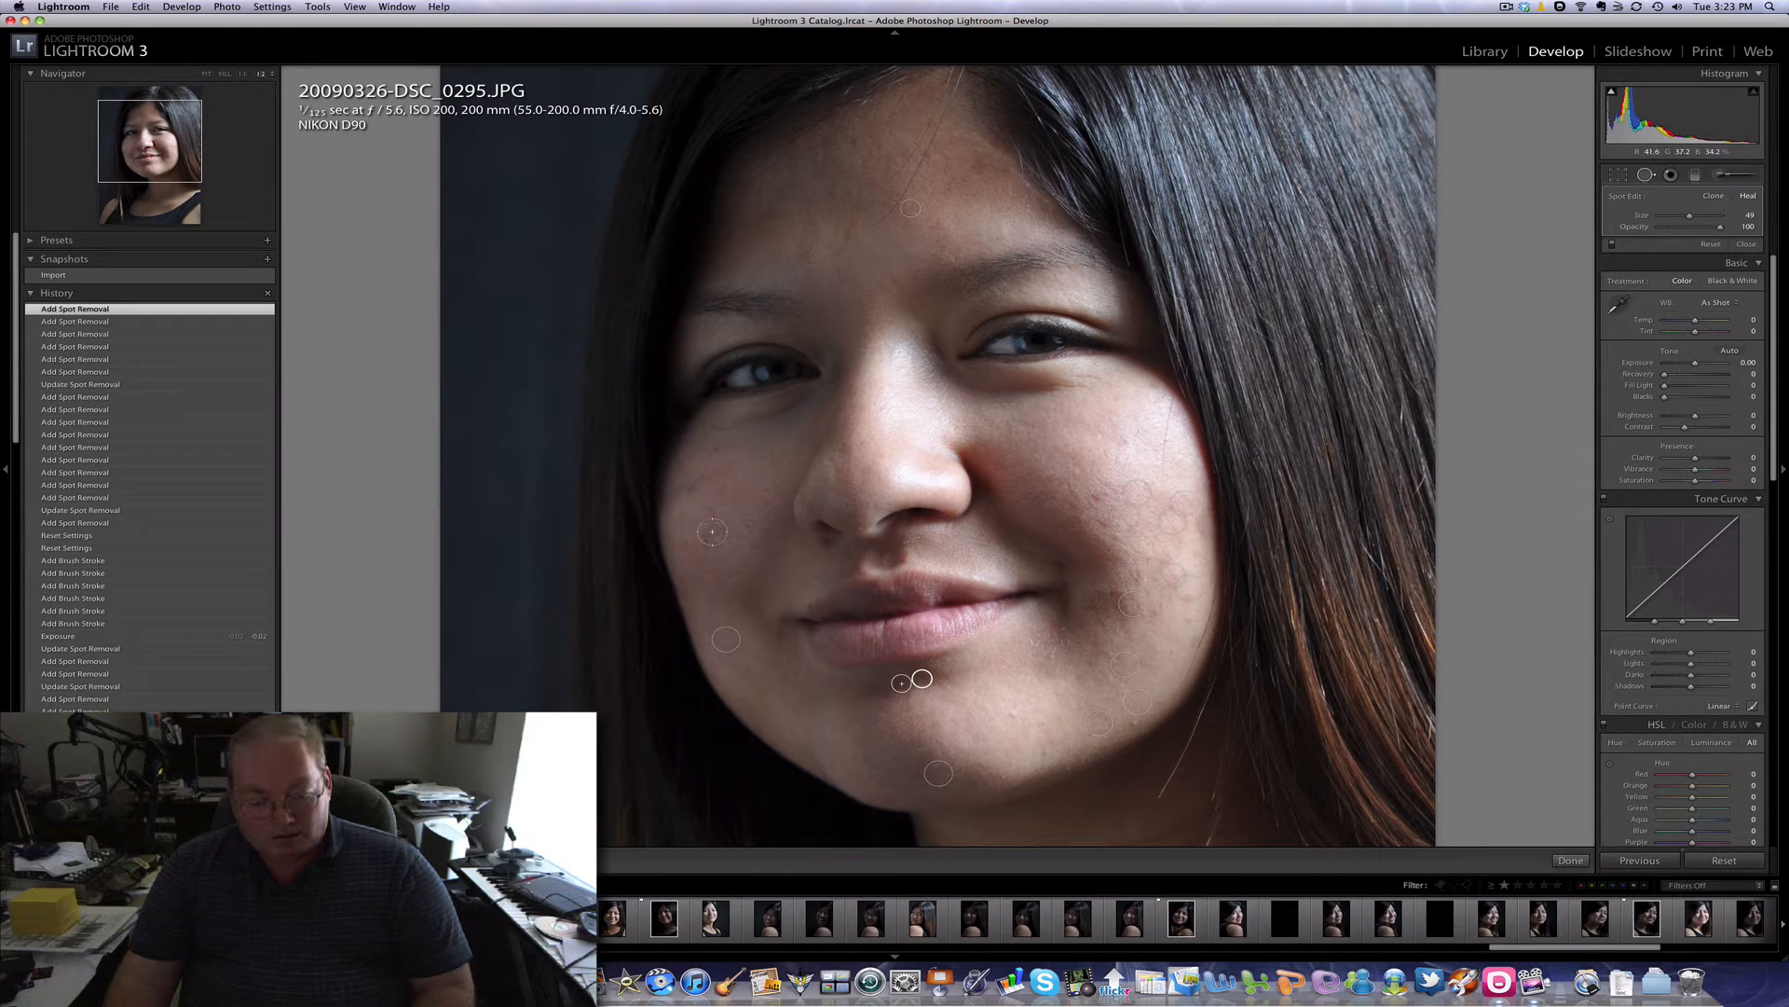
Step: Heal the blemishes on her right cheek at size 75 and the spot beside the nose at size 70, adjusting the nose sample
{"action": "left_click", "coordinate": [712, 533]}
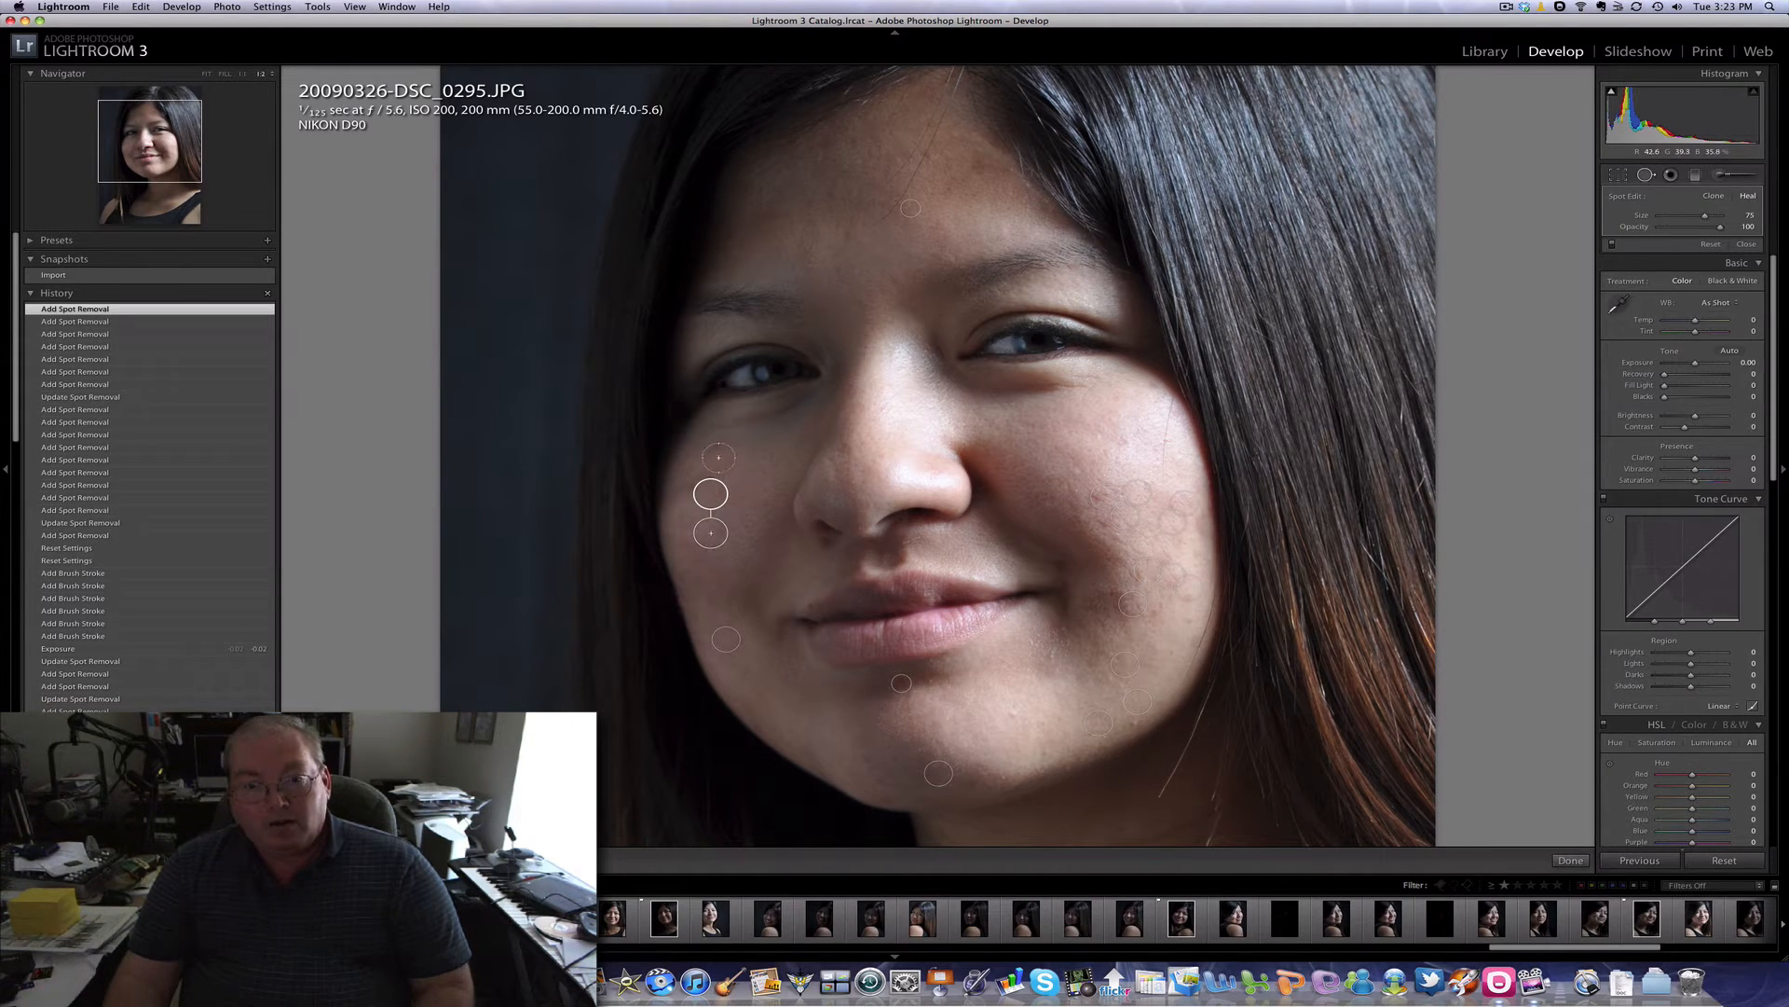
{"action": "left_click", "coordinate": [719, 456]}
{"action": "left_click", "coordinate": [700, 459]}
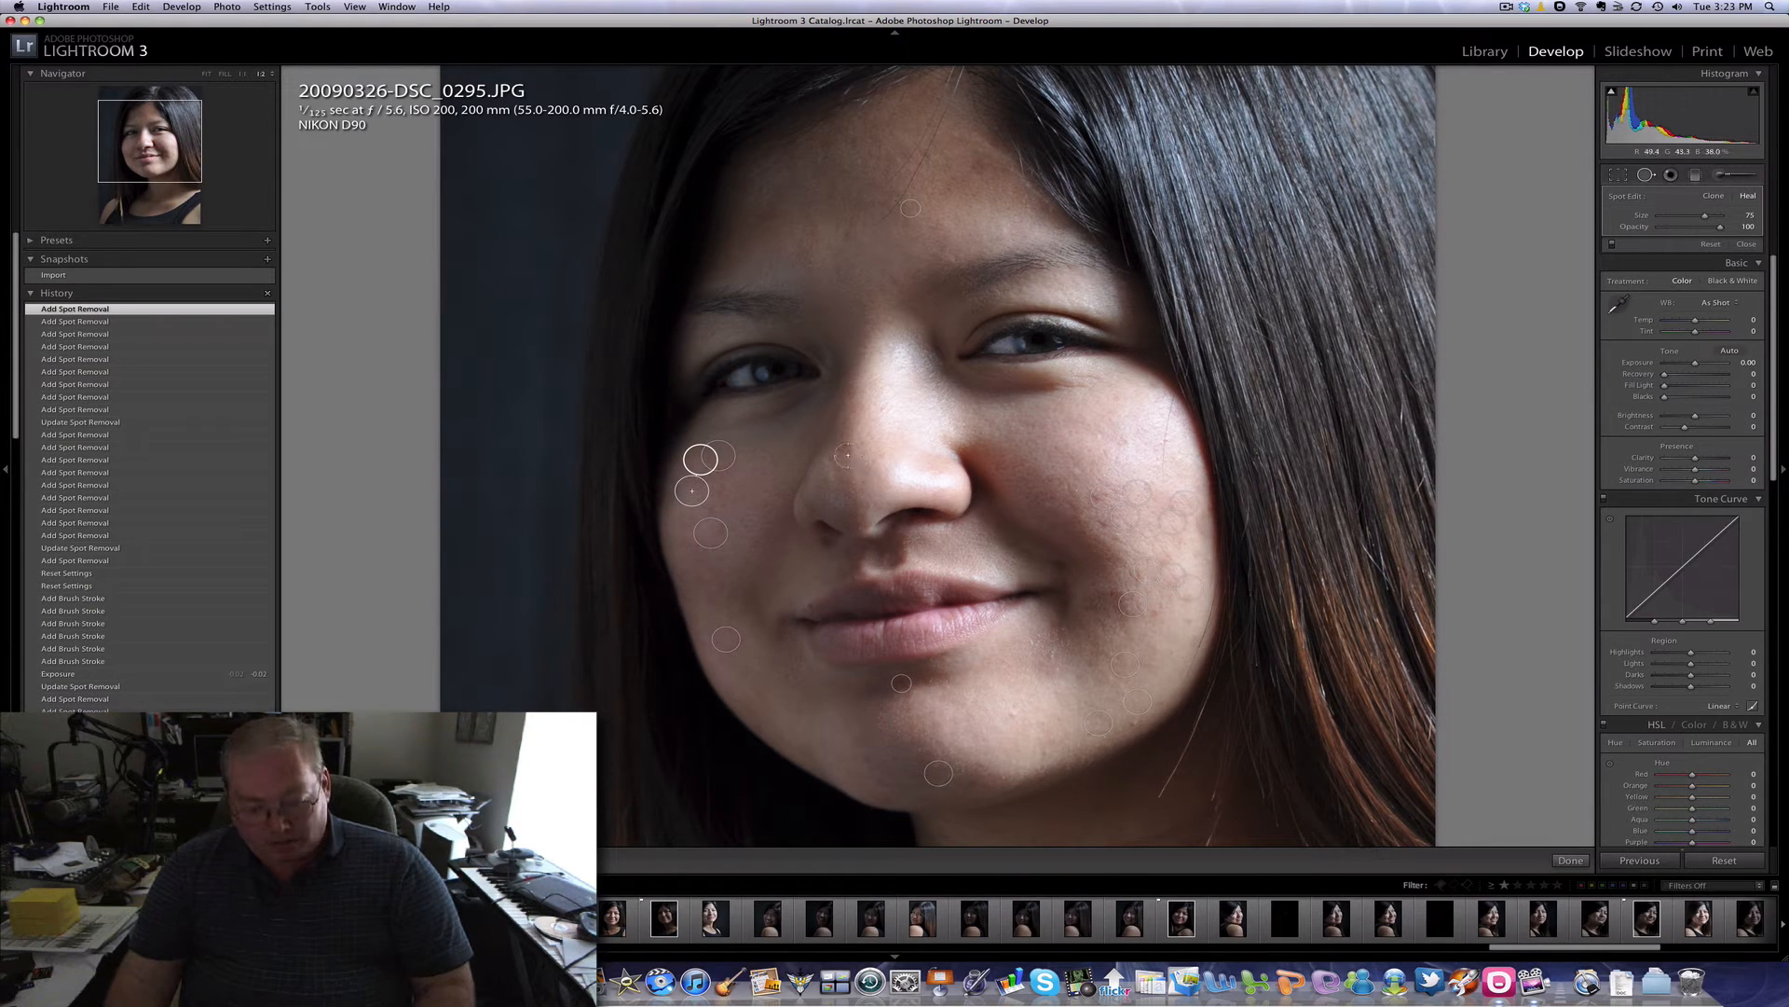
{"action": "left_click", "coordinate": [839, 450]}
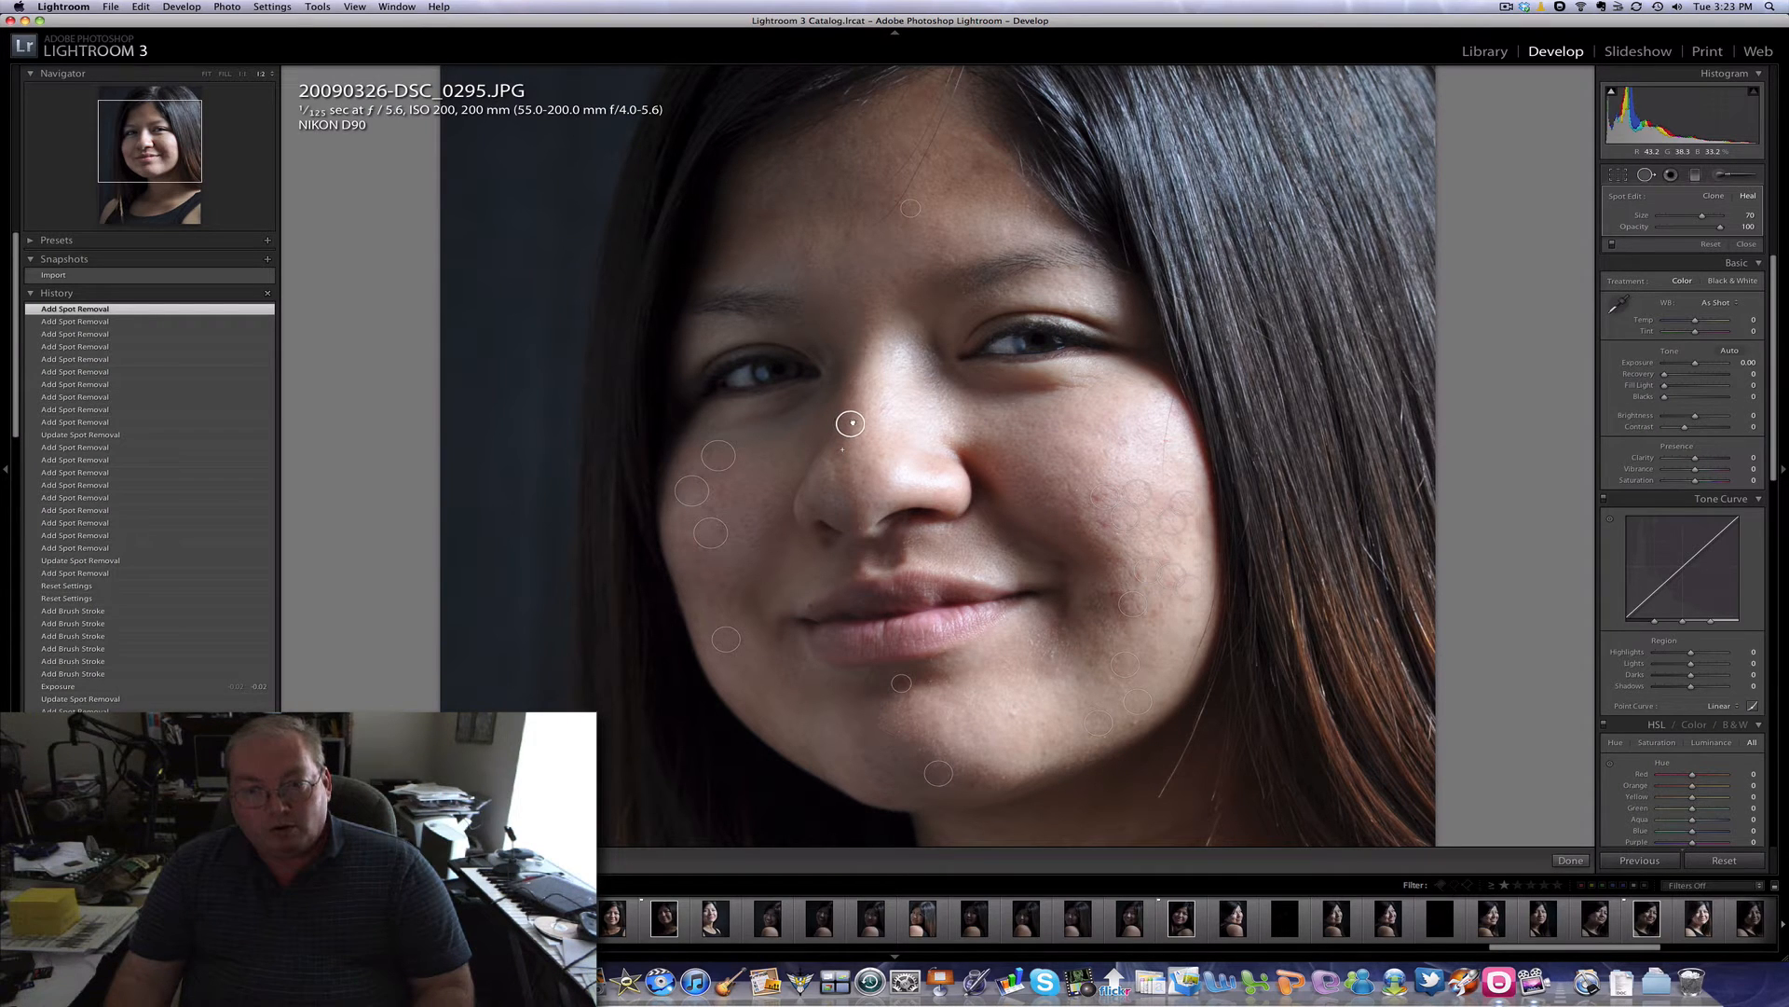
{"action": "left_click", "coordinate": [851, 422]}
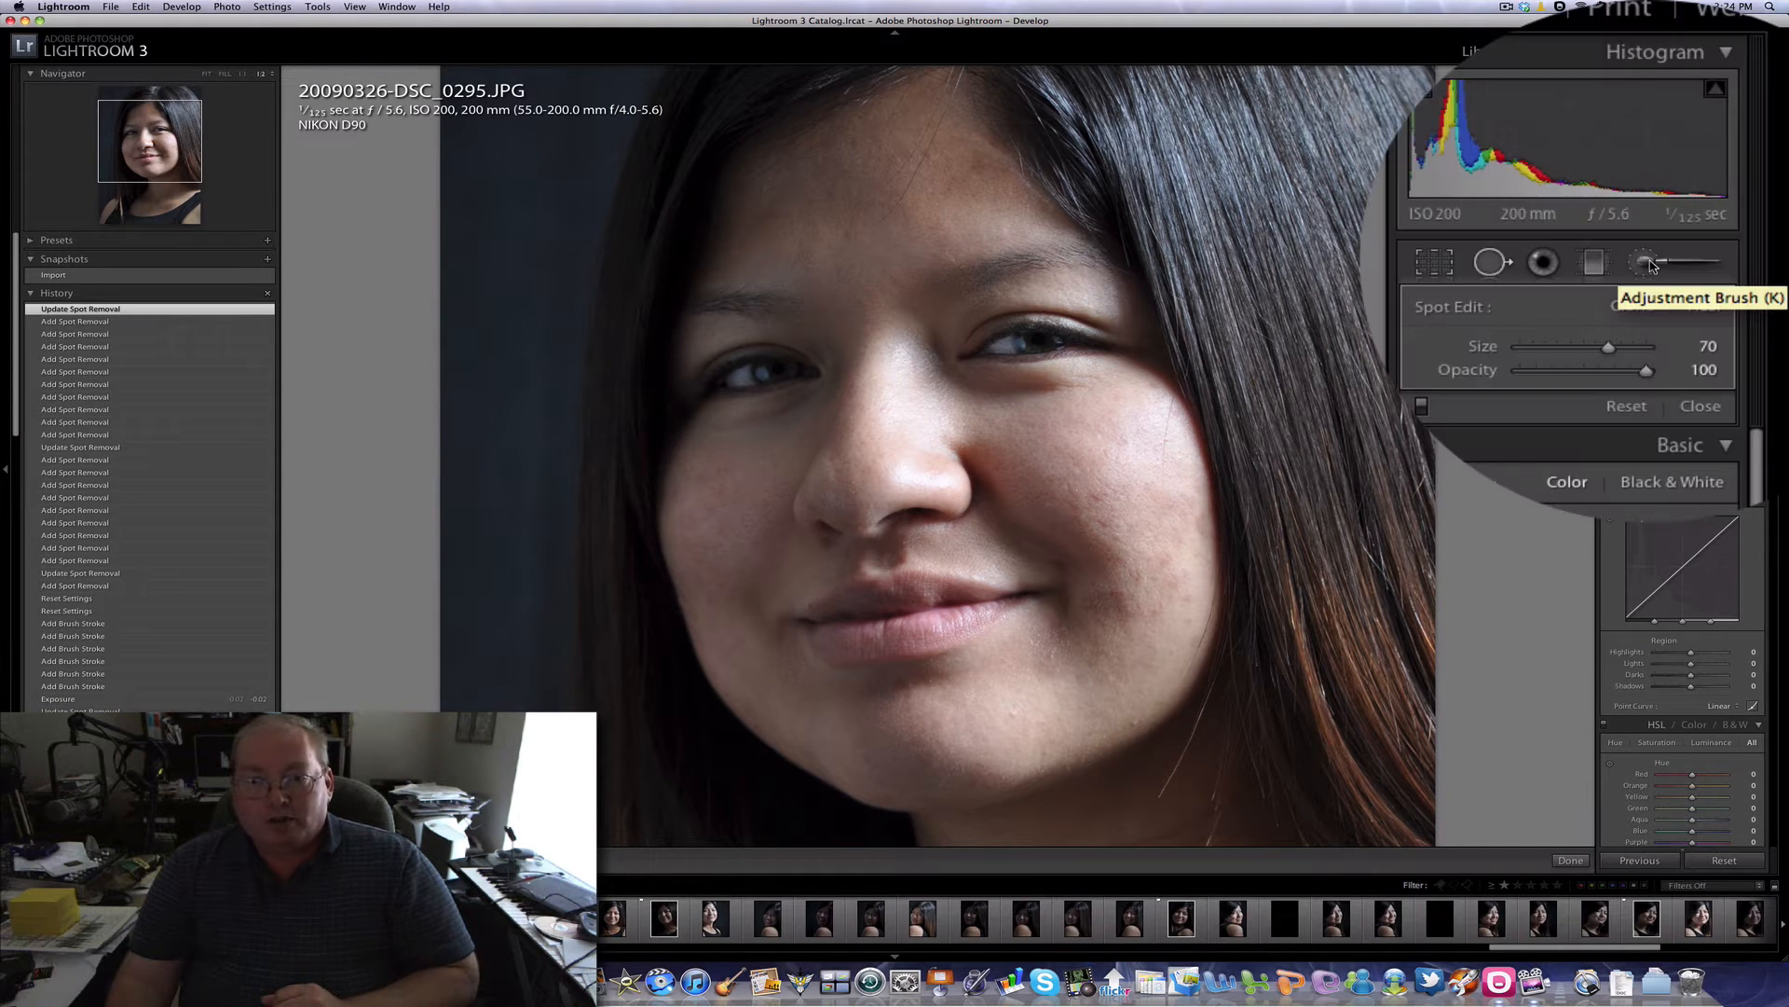
Step: Set up the Adjustment Brush with Clarity -100, flow 50 and brush size 10
{"action": "left_click", "coordinate": [1648, 263]}
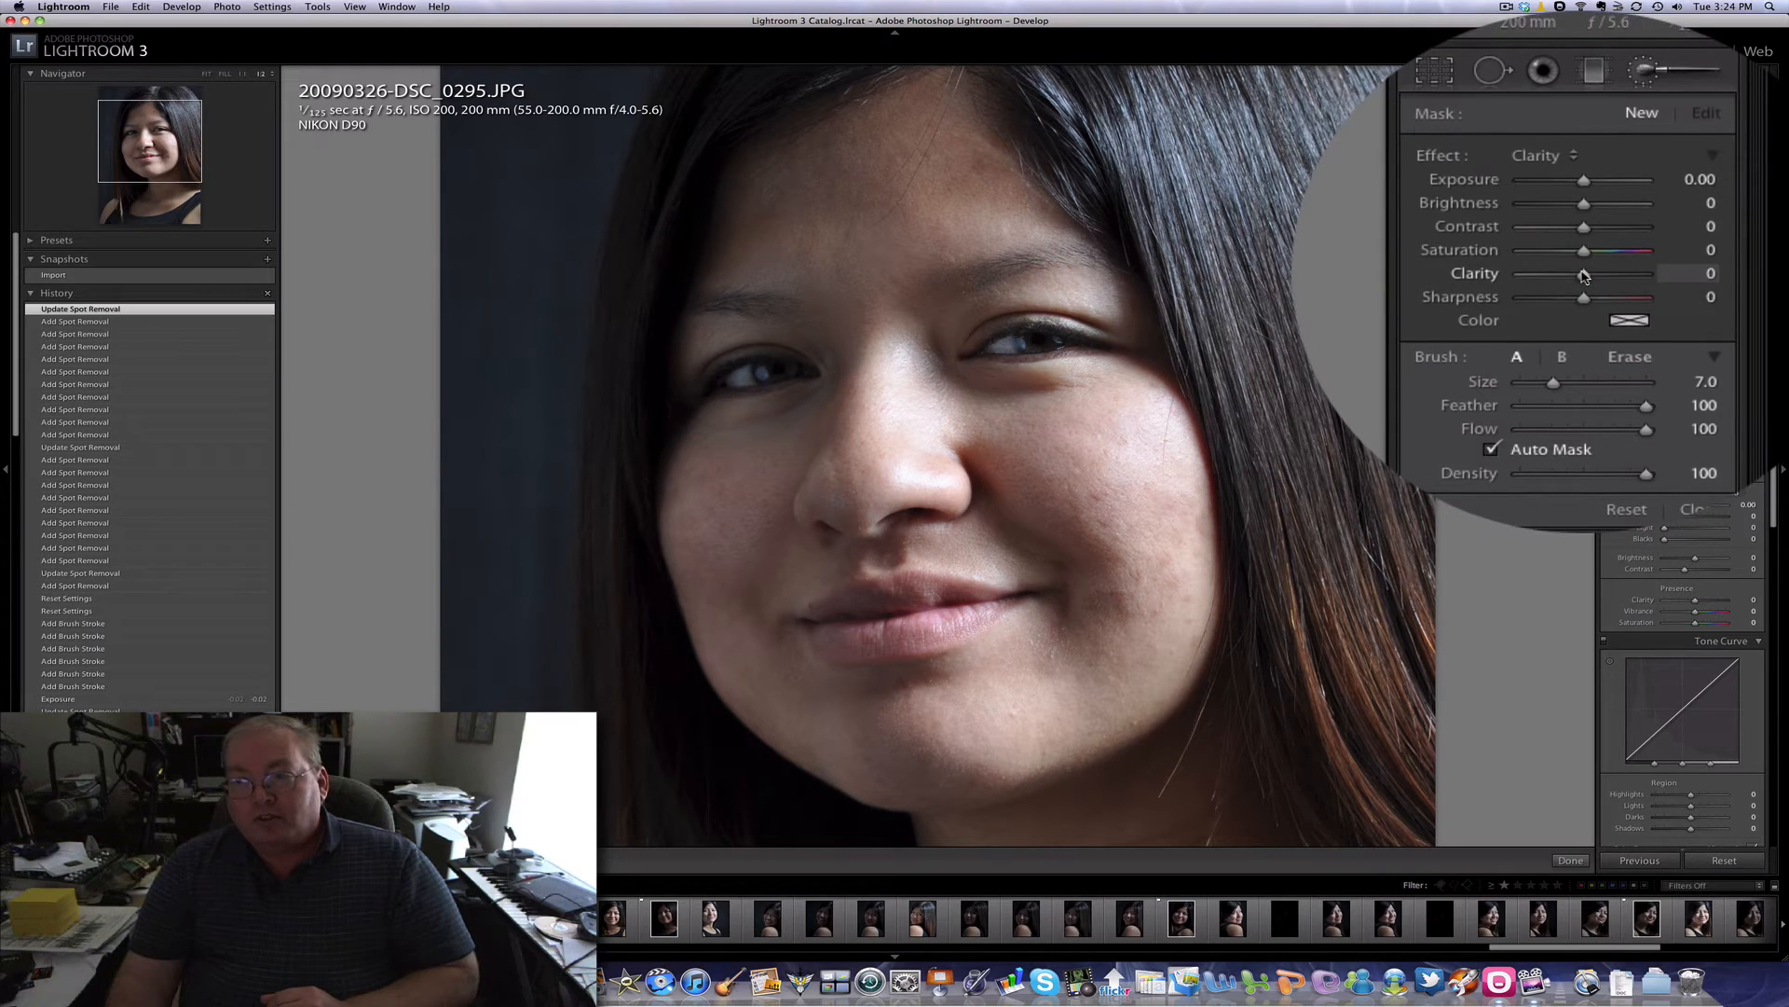
{"action": "left_click_drag", "start_coordinate": [1584, 272], "coordinate": [1660, 276]}
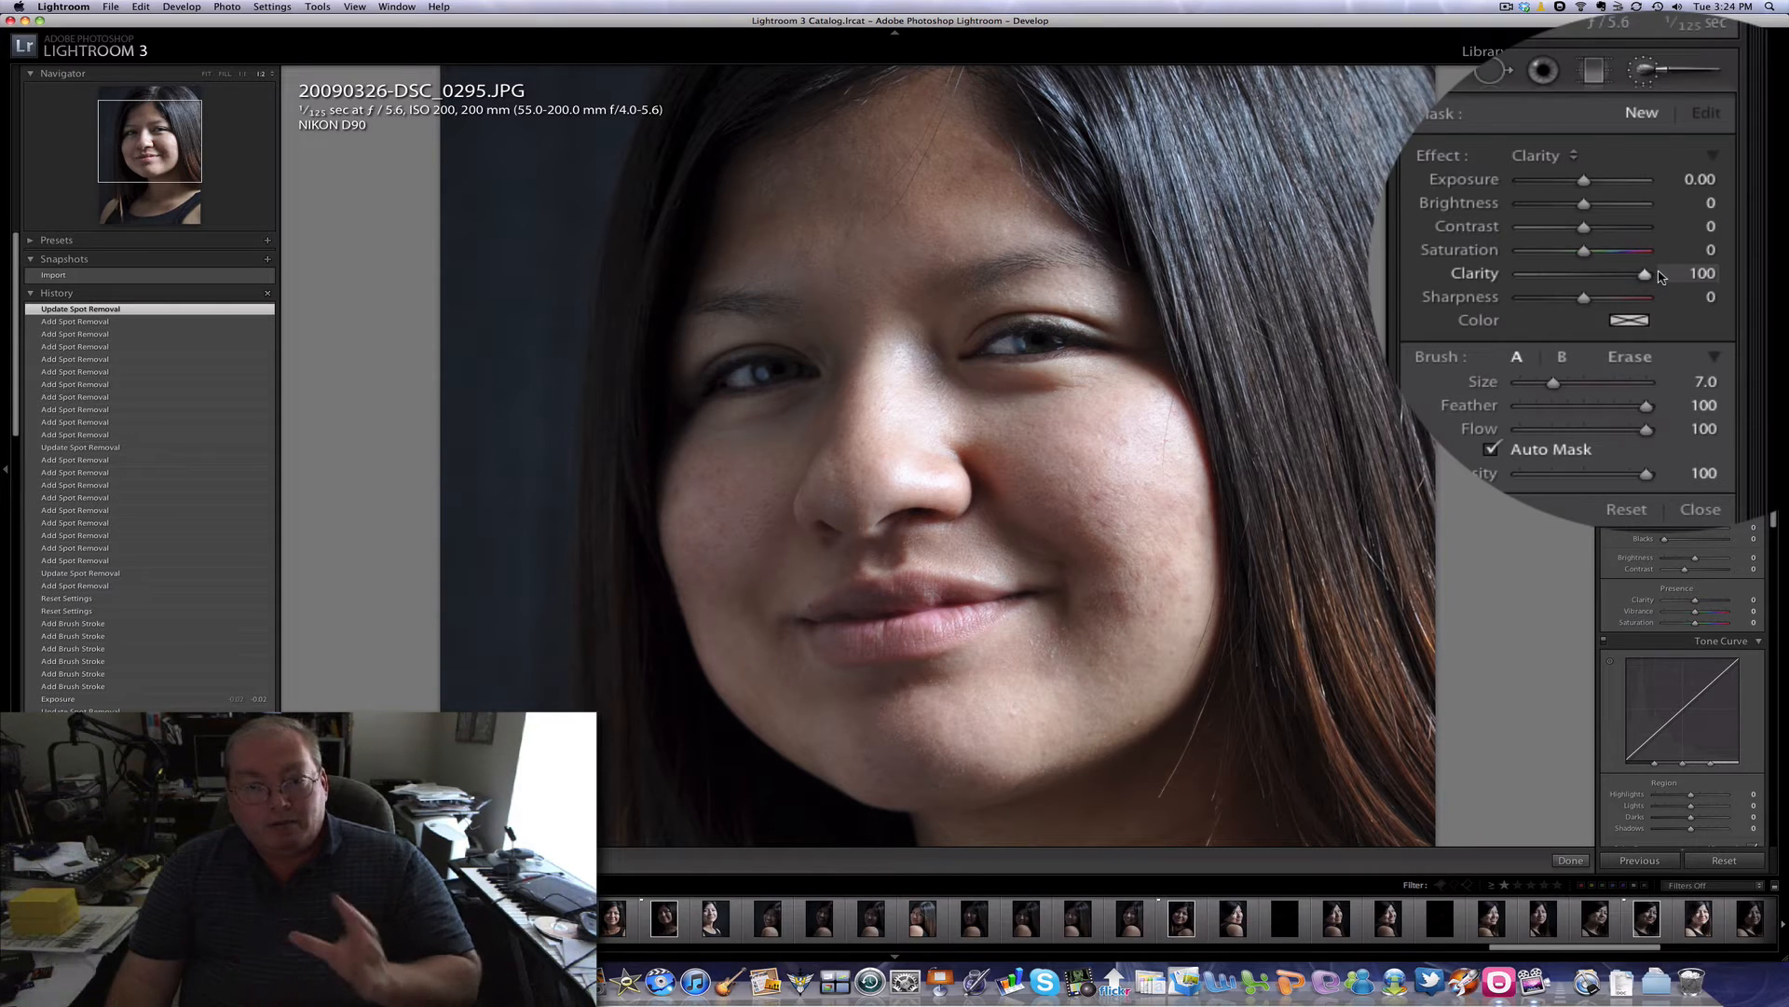
{"action": "left_click_drag", "start_coordinate": [1660, 276], "coordinate": [1516, 276]}
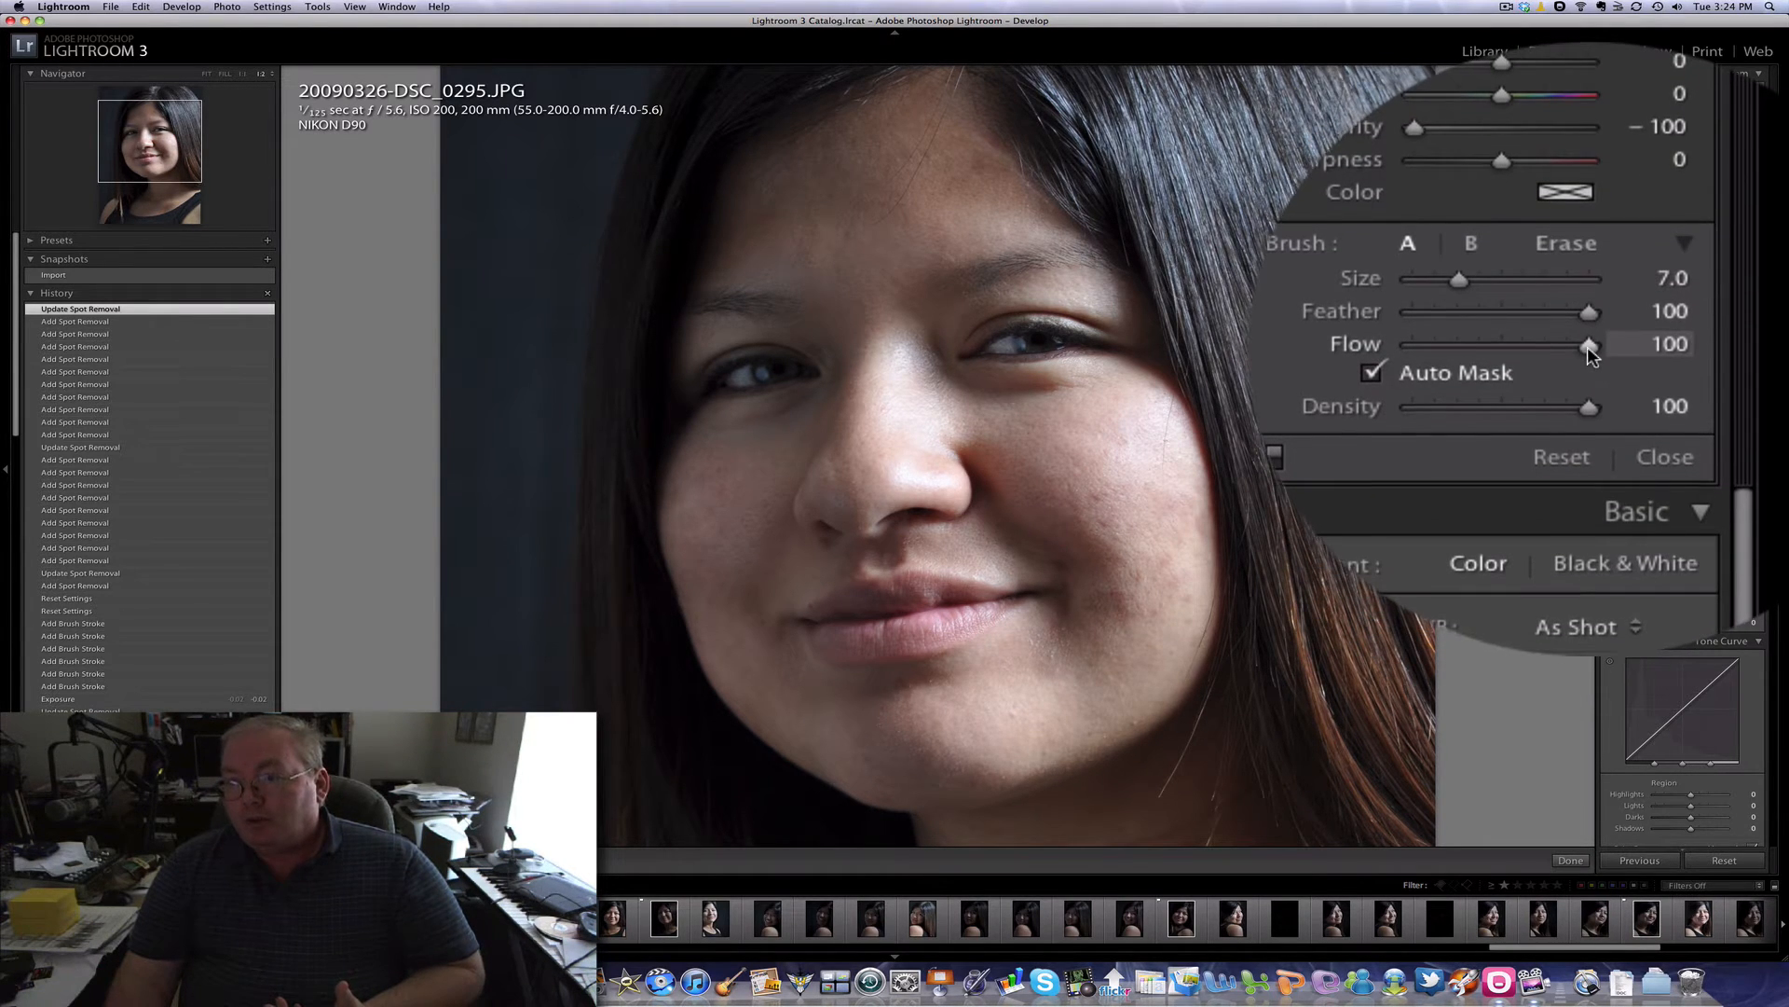
{"action": "left_click_drag", "start_coordinate": [1587, 343], "coordinate": [1499, 347]}
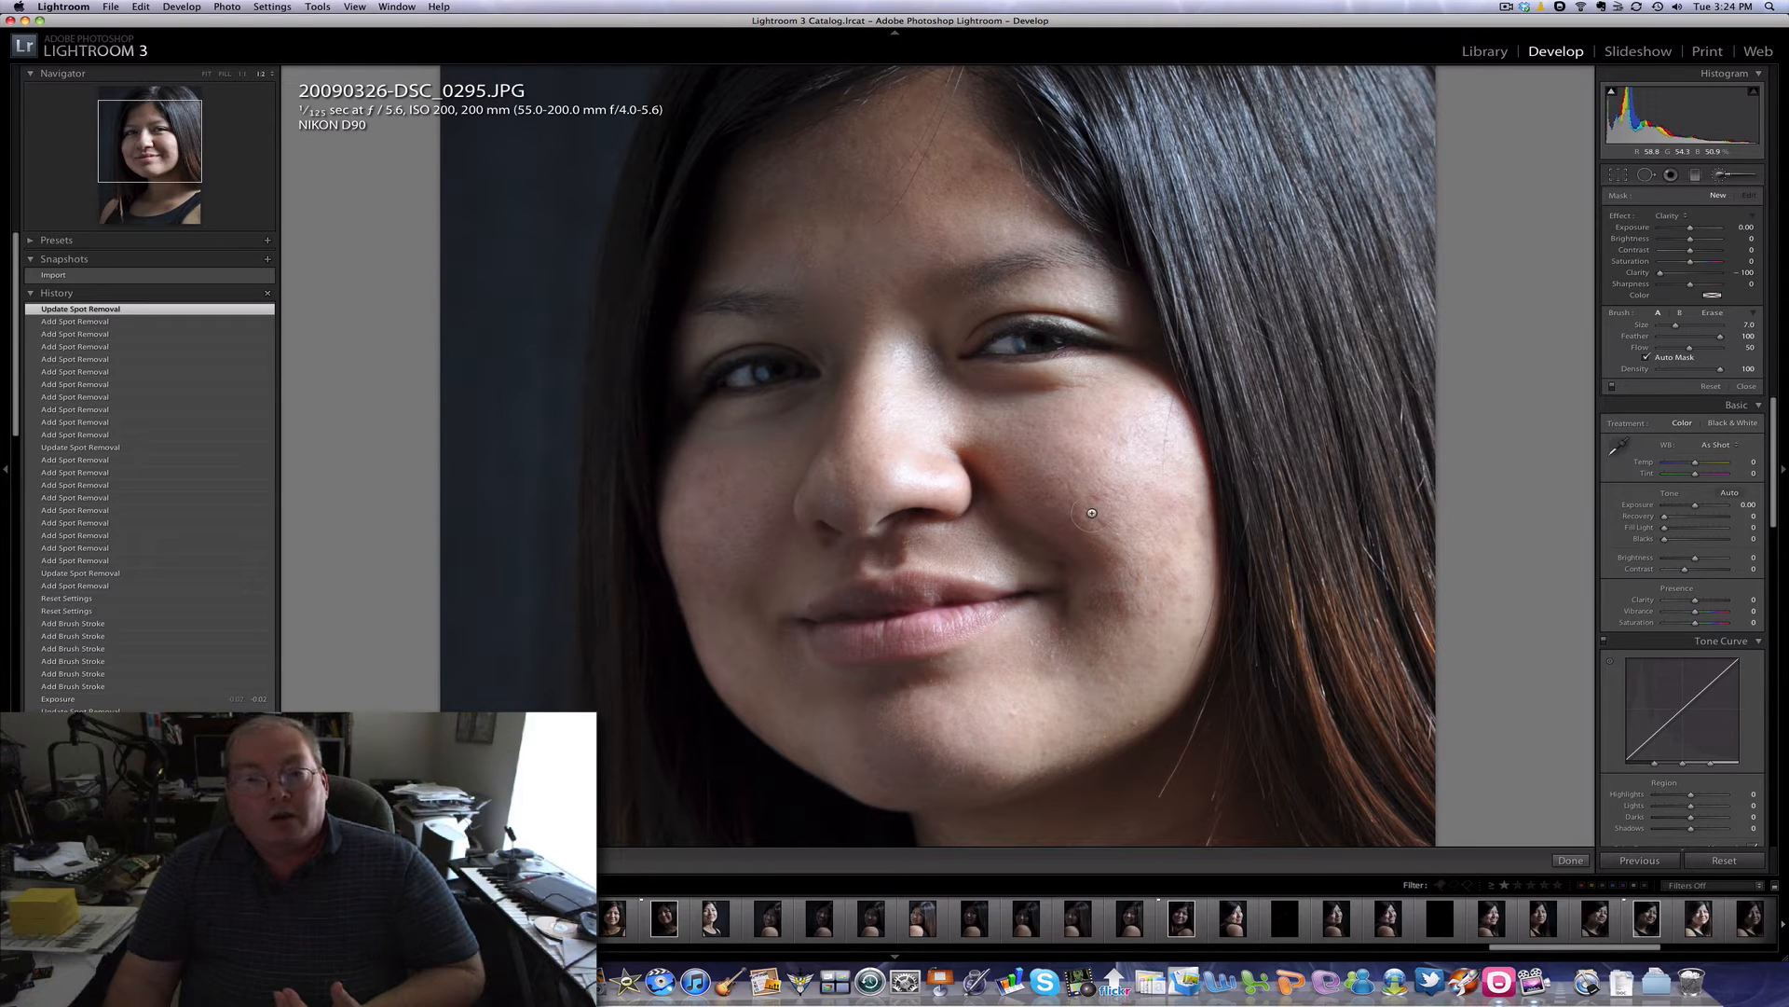
{"action": "key", "text": "]"}
{"action": "key", "text": "]"}
{"action": "key", "text": "]"}
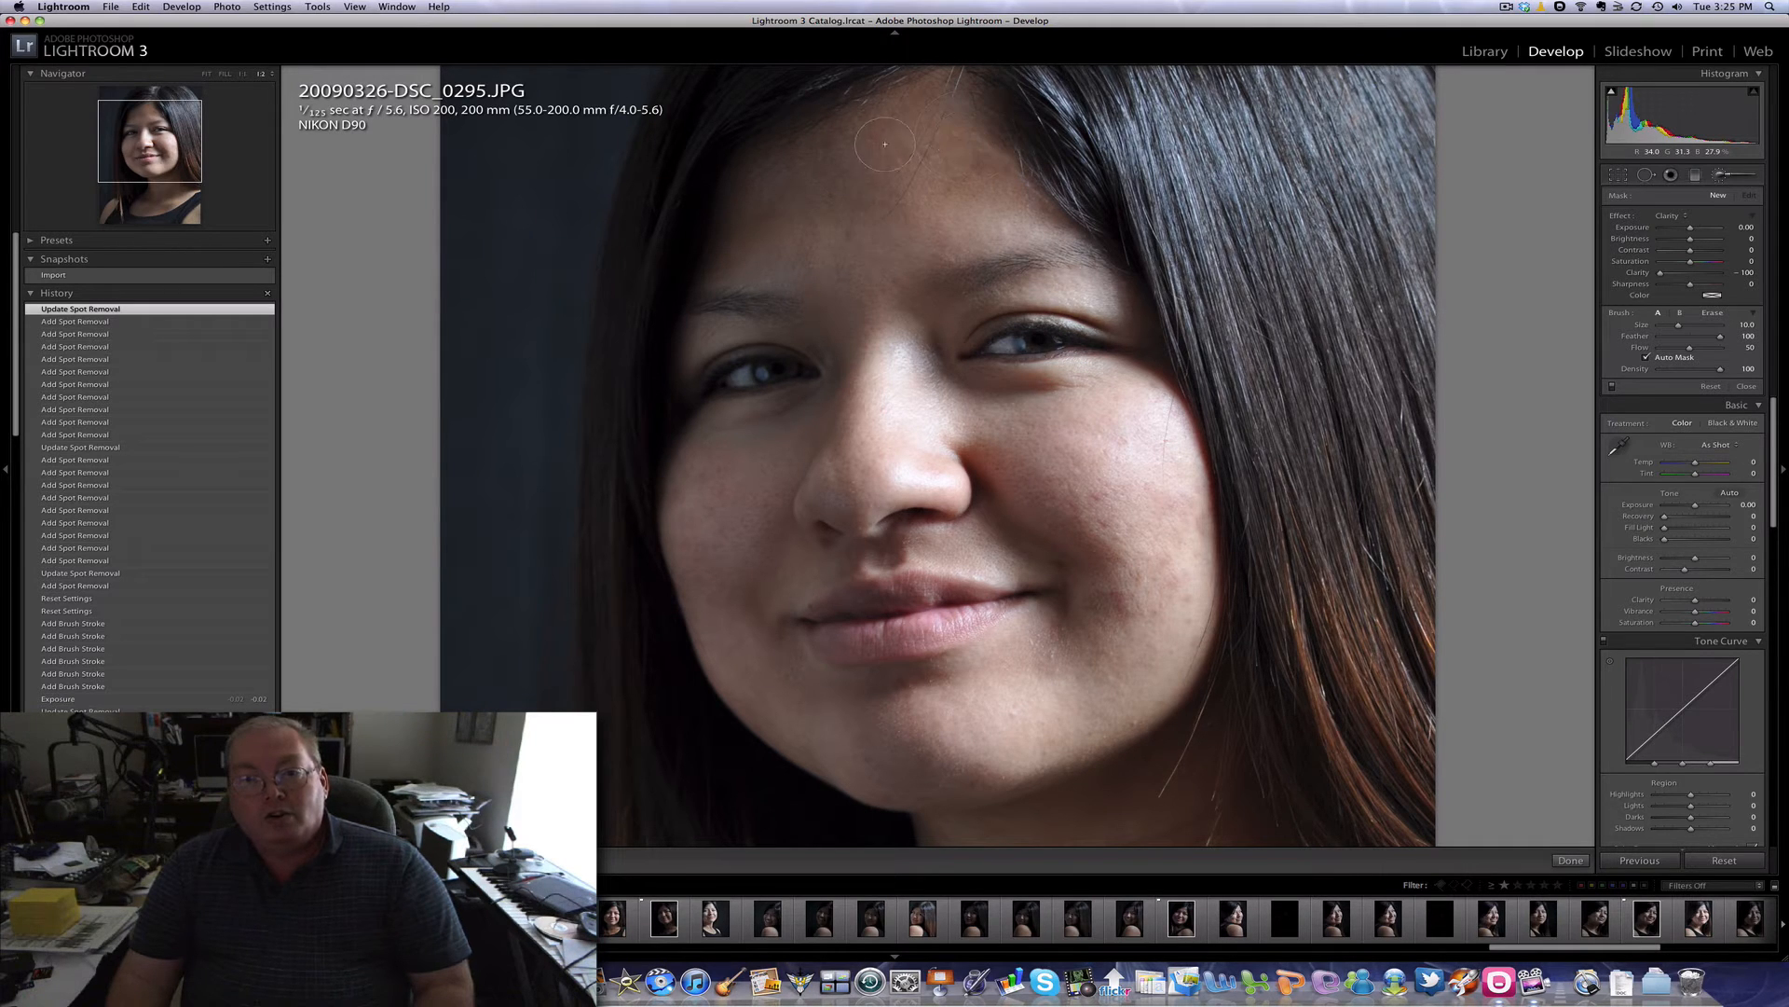
Step: Paint the negative Clarity adjustment over the skin of the forehead, under the eye and on her left cheek
{"action": "mouse_move", "coordinate": [885, 144]}
{"action": "left_mouse_down"}
{"action": "mouse_move", "coordinate": [775, 202]}
{"action": "mouse_move", "coordinate": [864, 135]}
{"action": "mouse_move", "coordinate": [941, 118]}
{"action": "mouse_move", "coordinate": [990, 225]}
{"action": "left_mouse_up"}
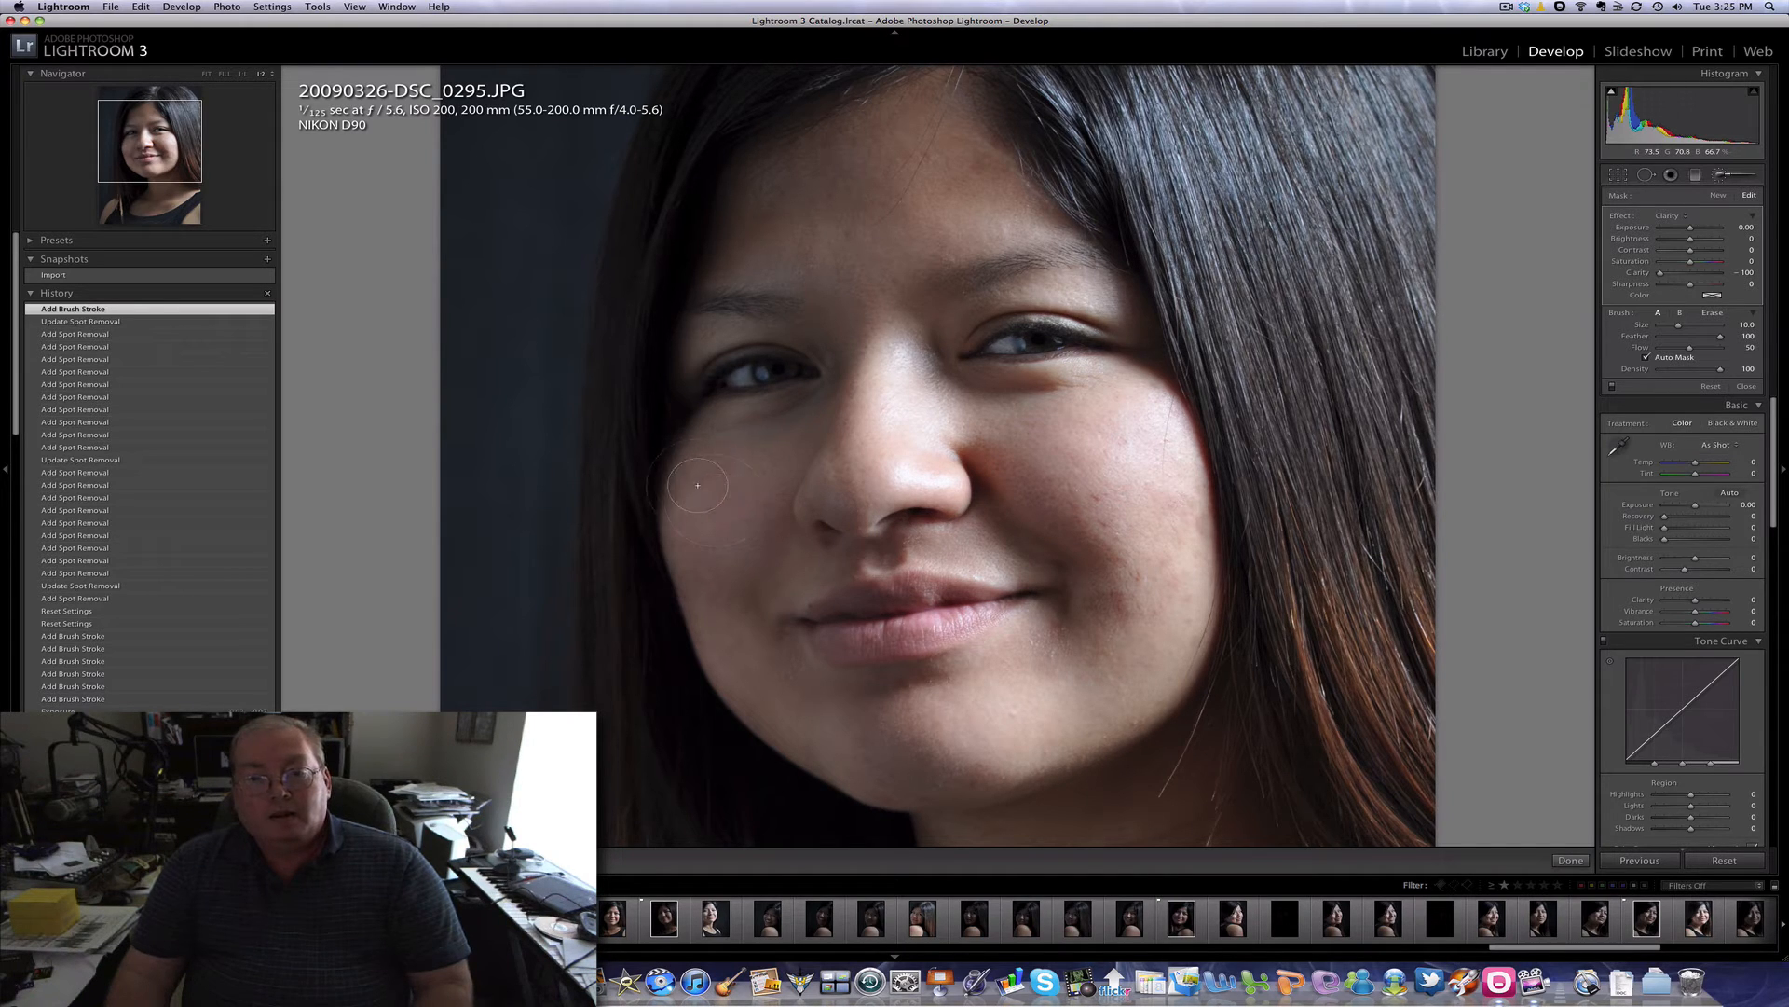
{"action": "left_click_drag", "start_coordinate": [762, 252], "coordinate": [825, 180]}
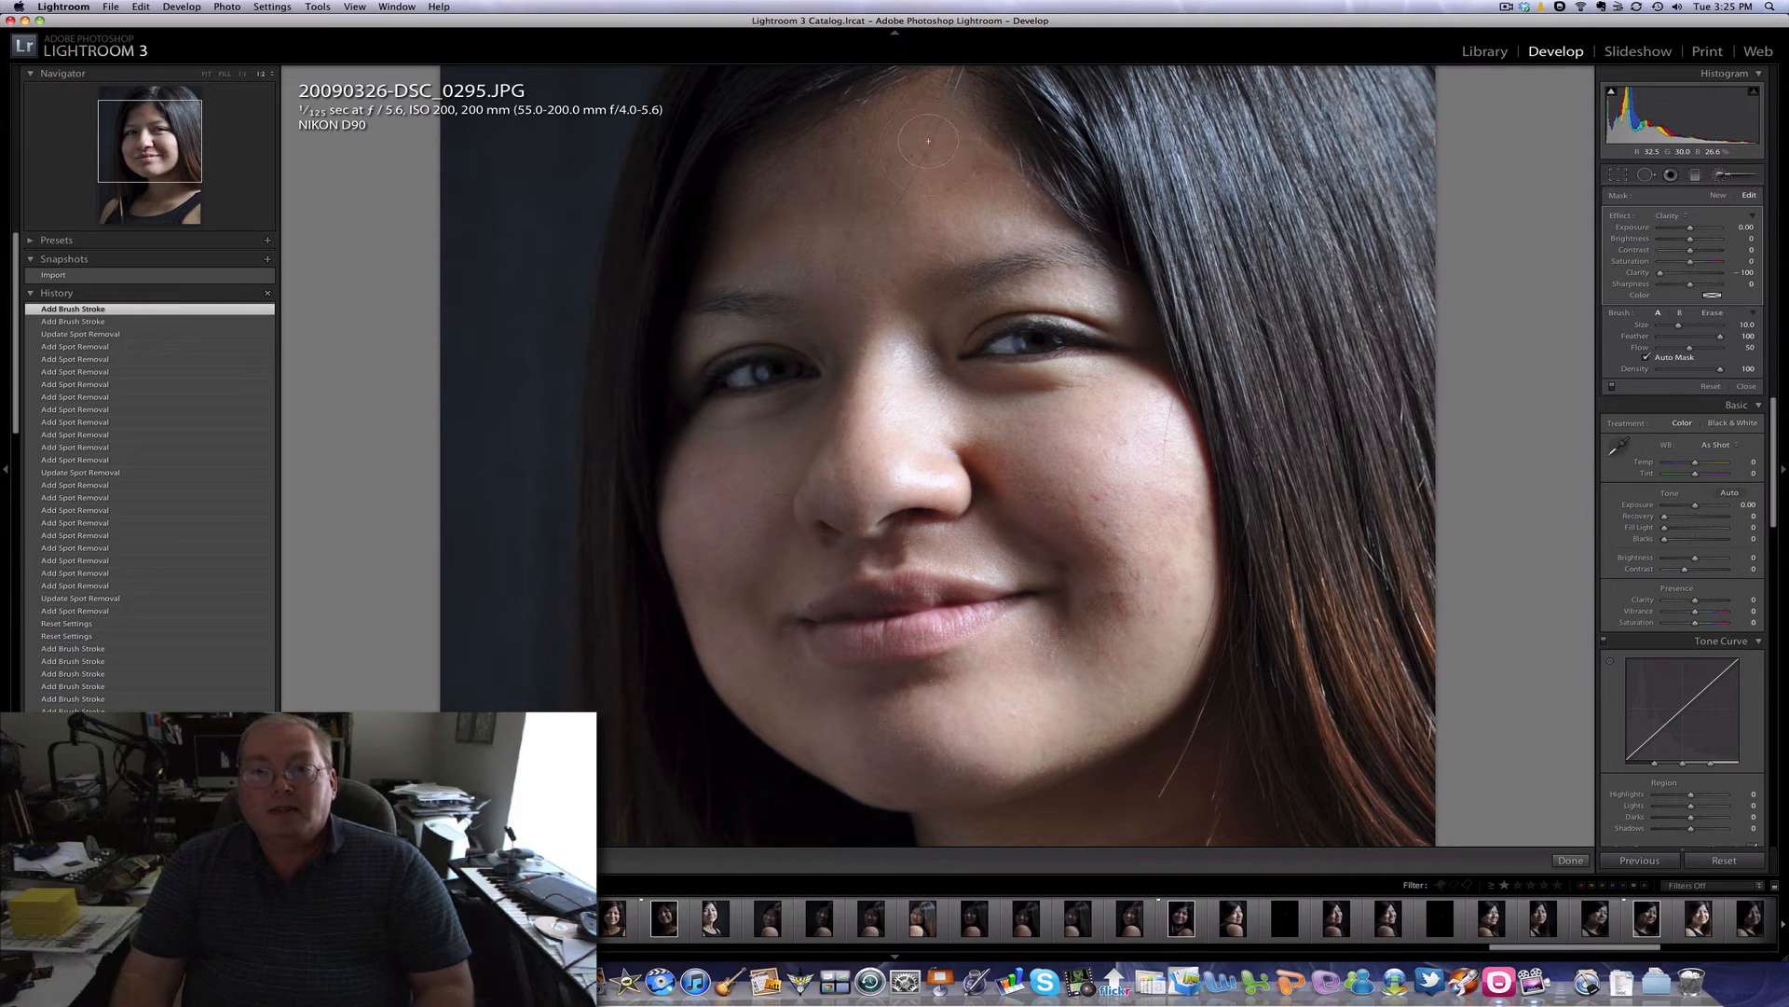
{"action": "left_click_drag", "start_coordinate": [994, 383], "coordinate": [1055, 473]}
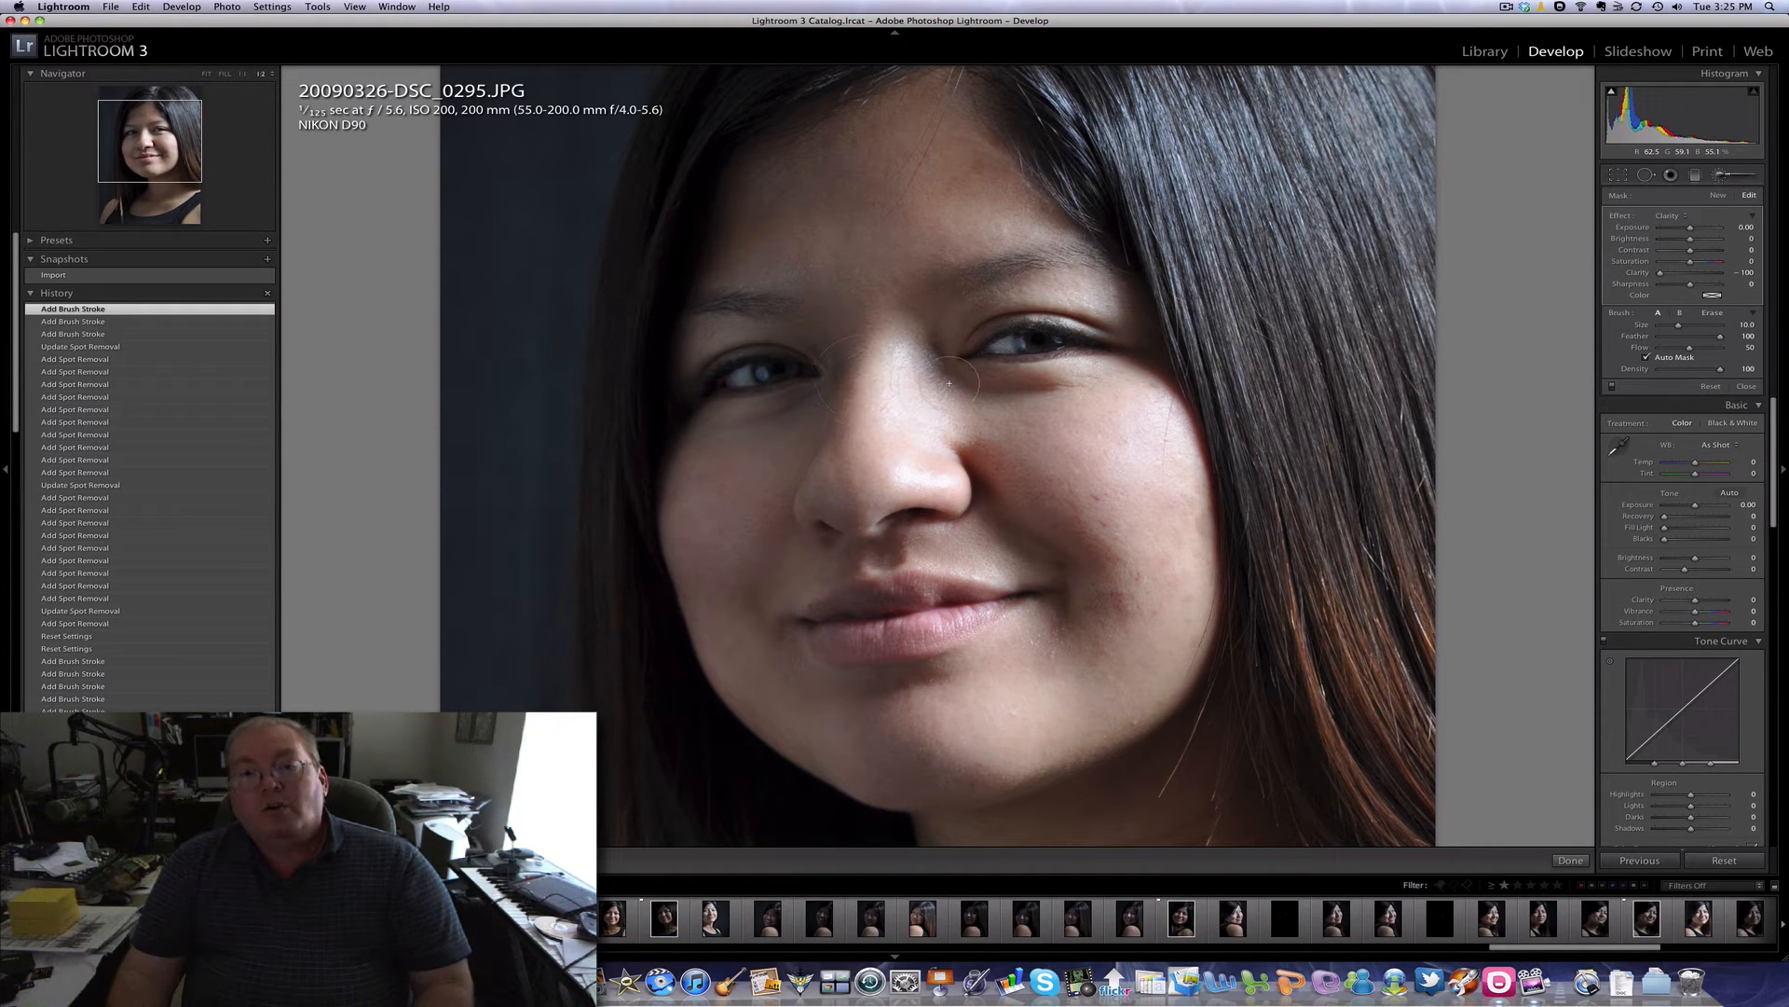
{"action": "left_click_drag", "start_coordinate": [974, 407], "coordinate": [1146, 544]}
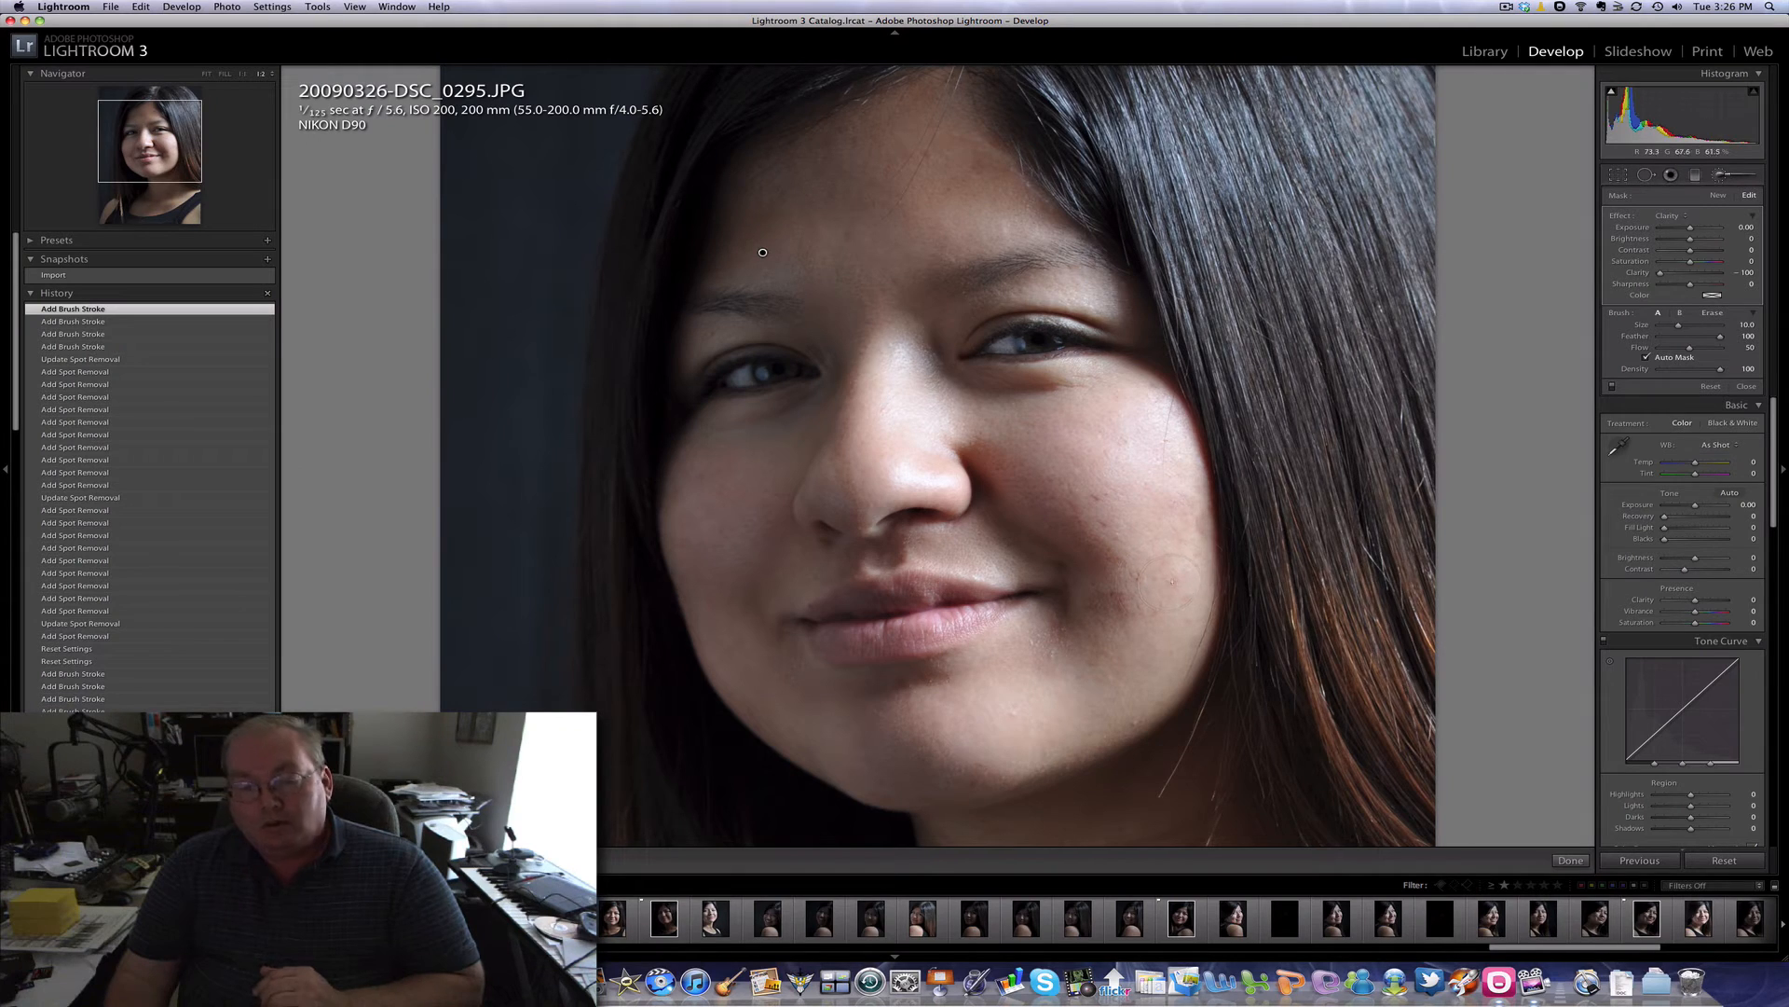
Step: Set up a new Adjustment Brush with Clarity 0, Saturation 100 and brush size 4
{"action": "left_click", "coordinate": [1712, 312]}
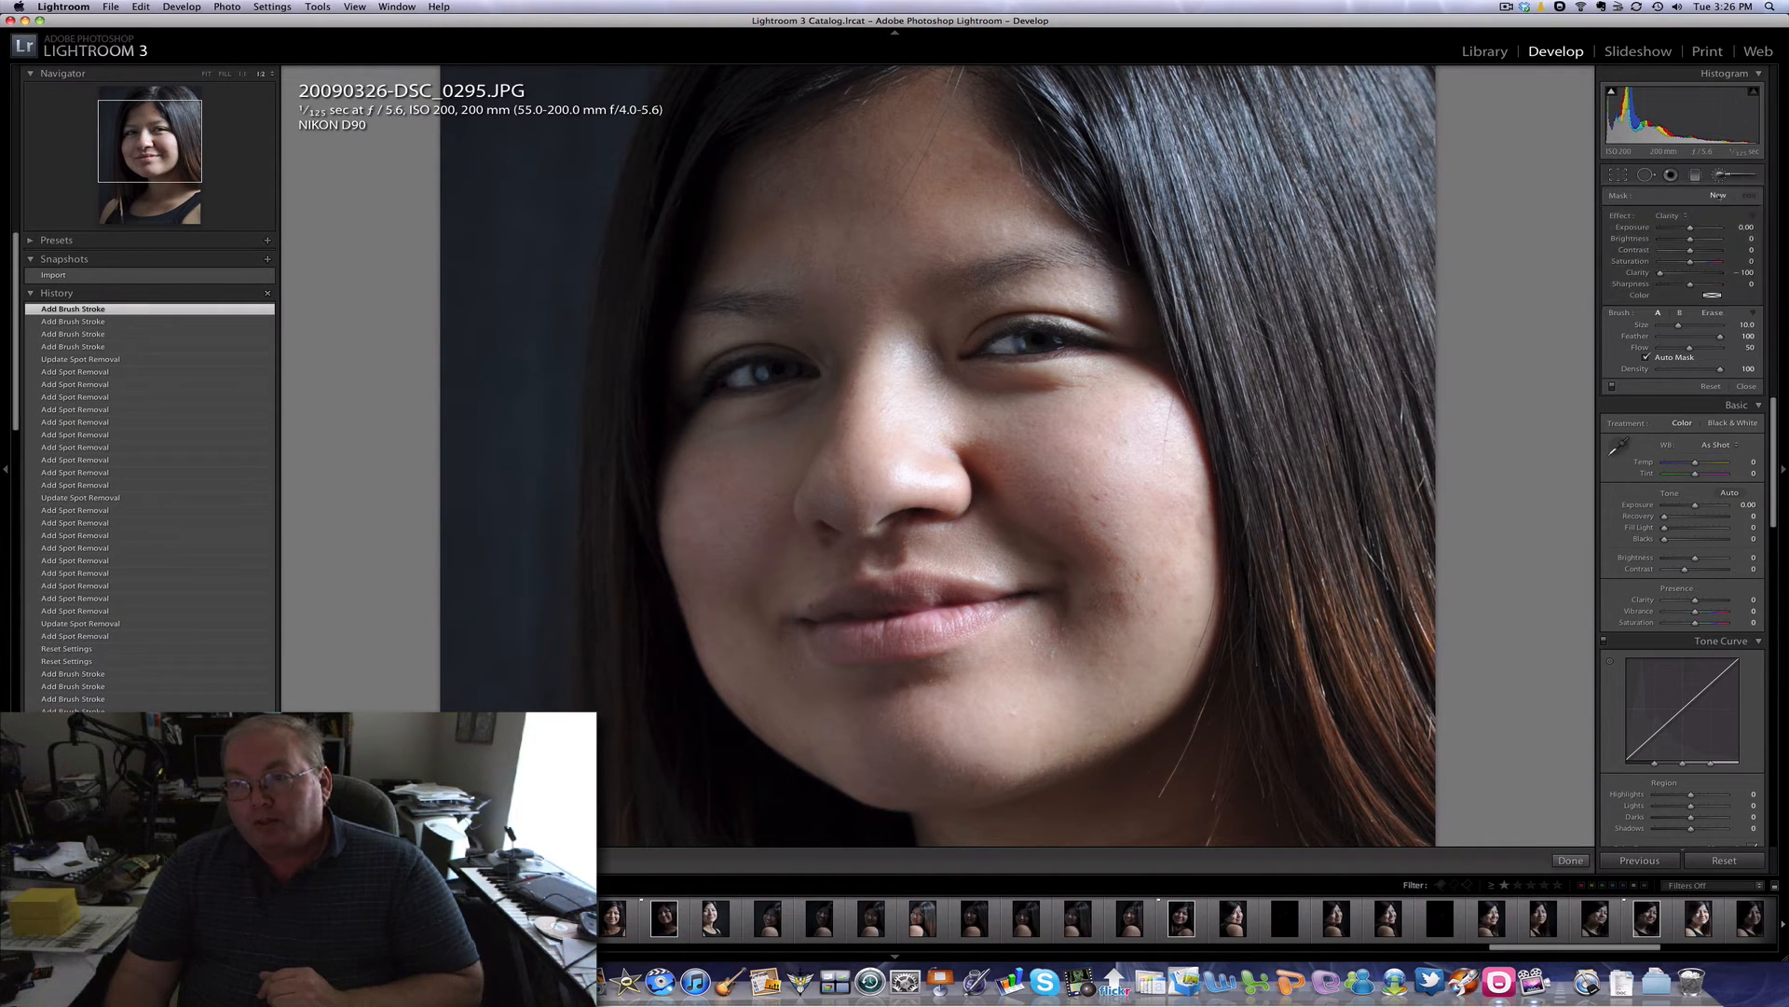
{"action": "left_click_drag", "start_coordinate": [1452, 299], "coordinate": [1588, 300]}
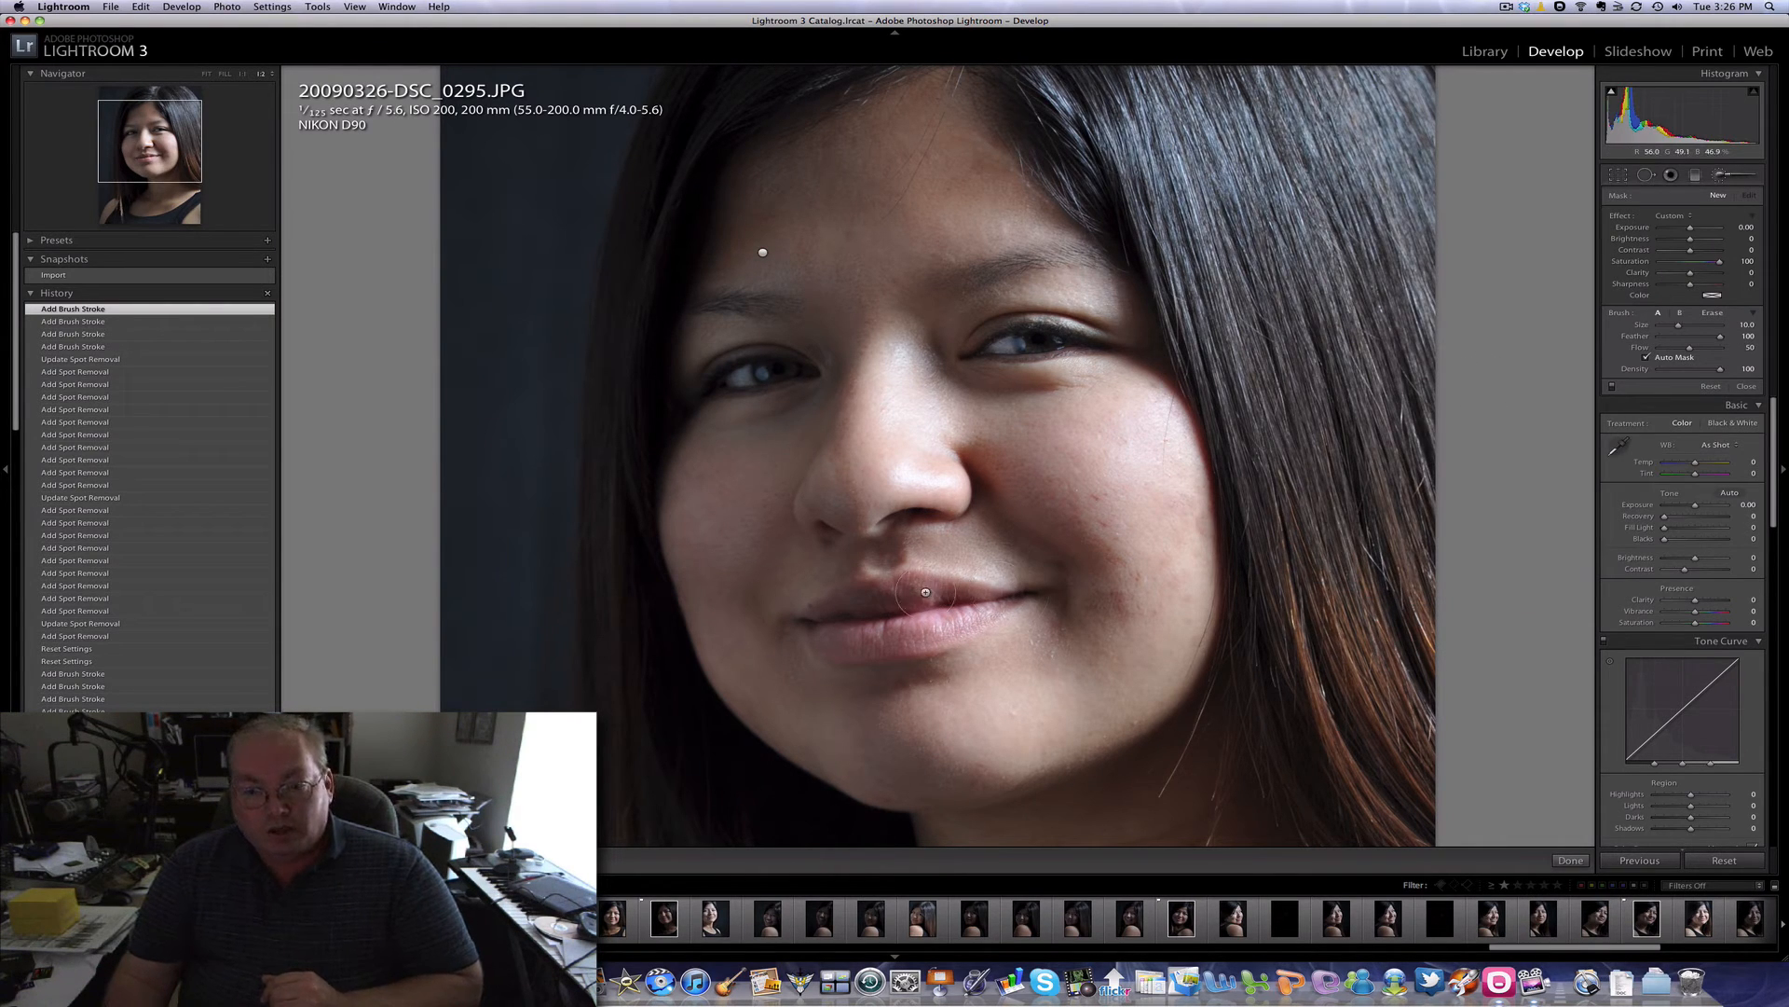
{"action": "key", "text": "bracketleft"}
{"action": "key", "text": "bracketleft"}
{"action": "key", "text": "bracketleft"}
{"action": "key", "text": "bracketleft"}
{"action": "key", "text": "bracketleft"}
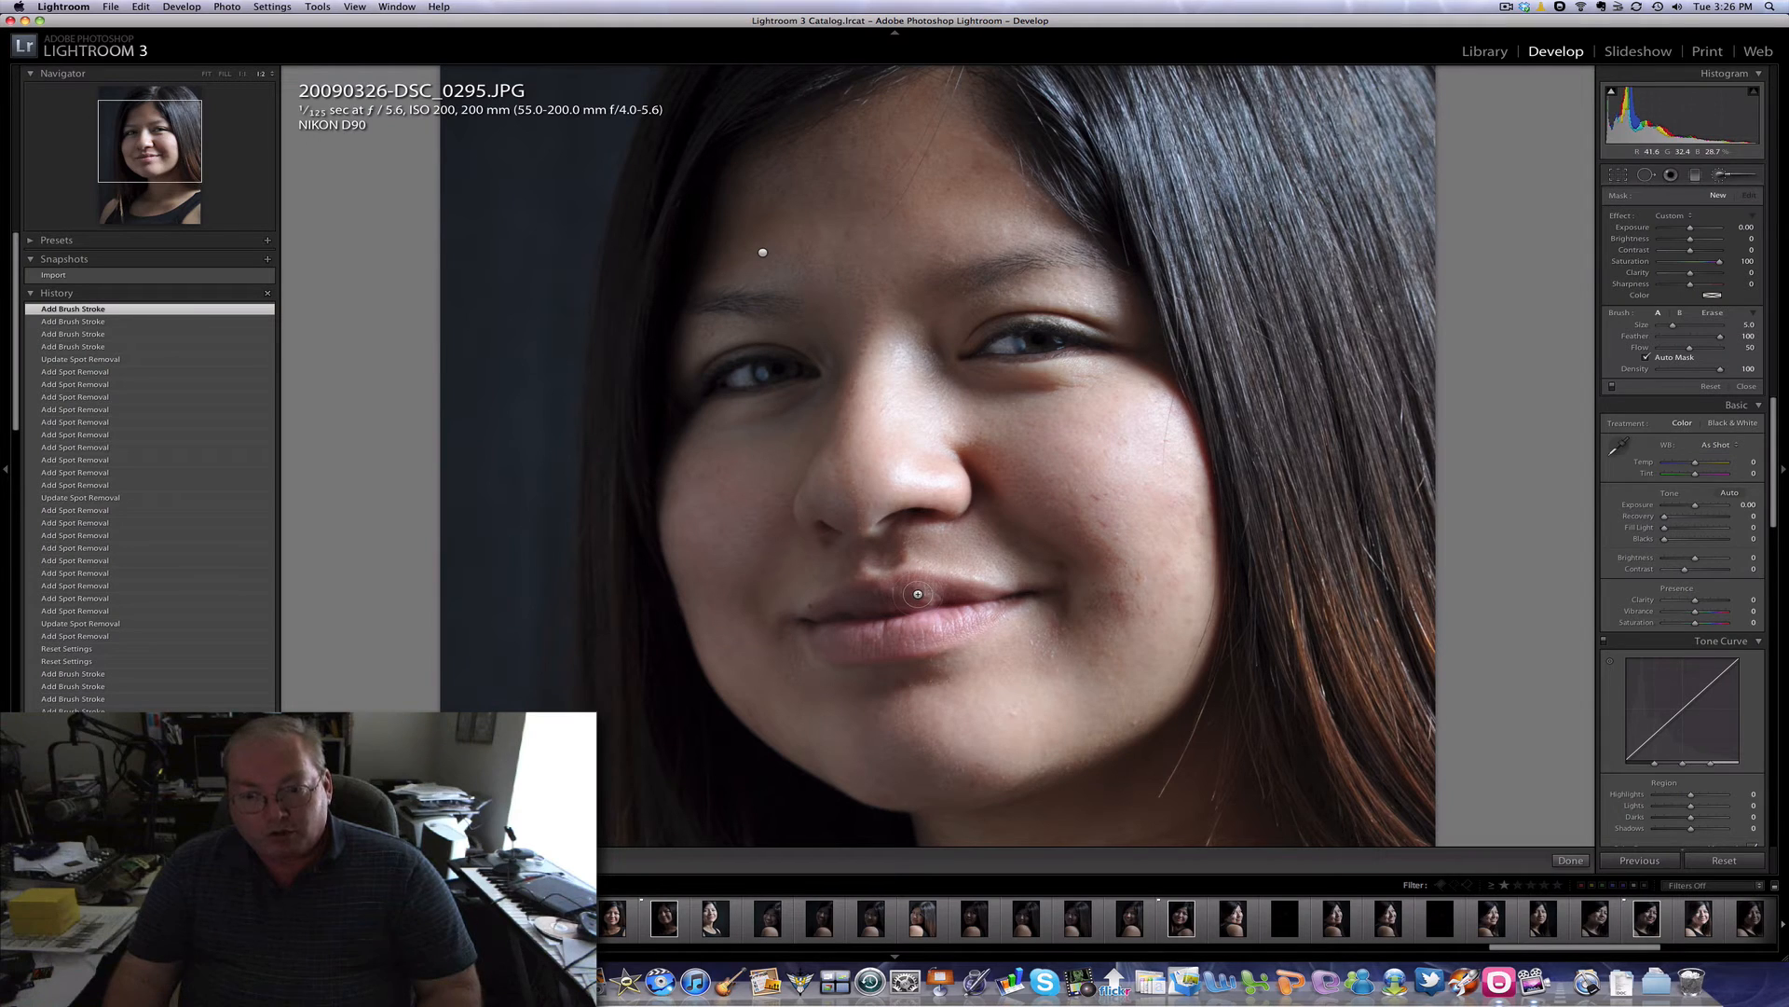
{"action": "key", "text": "bracketleft"}
Step: Paint the increased Saturation adjustment over the upper and lower lips
{"action": "left_click", "coordinate": [918, 593]}
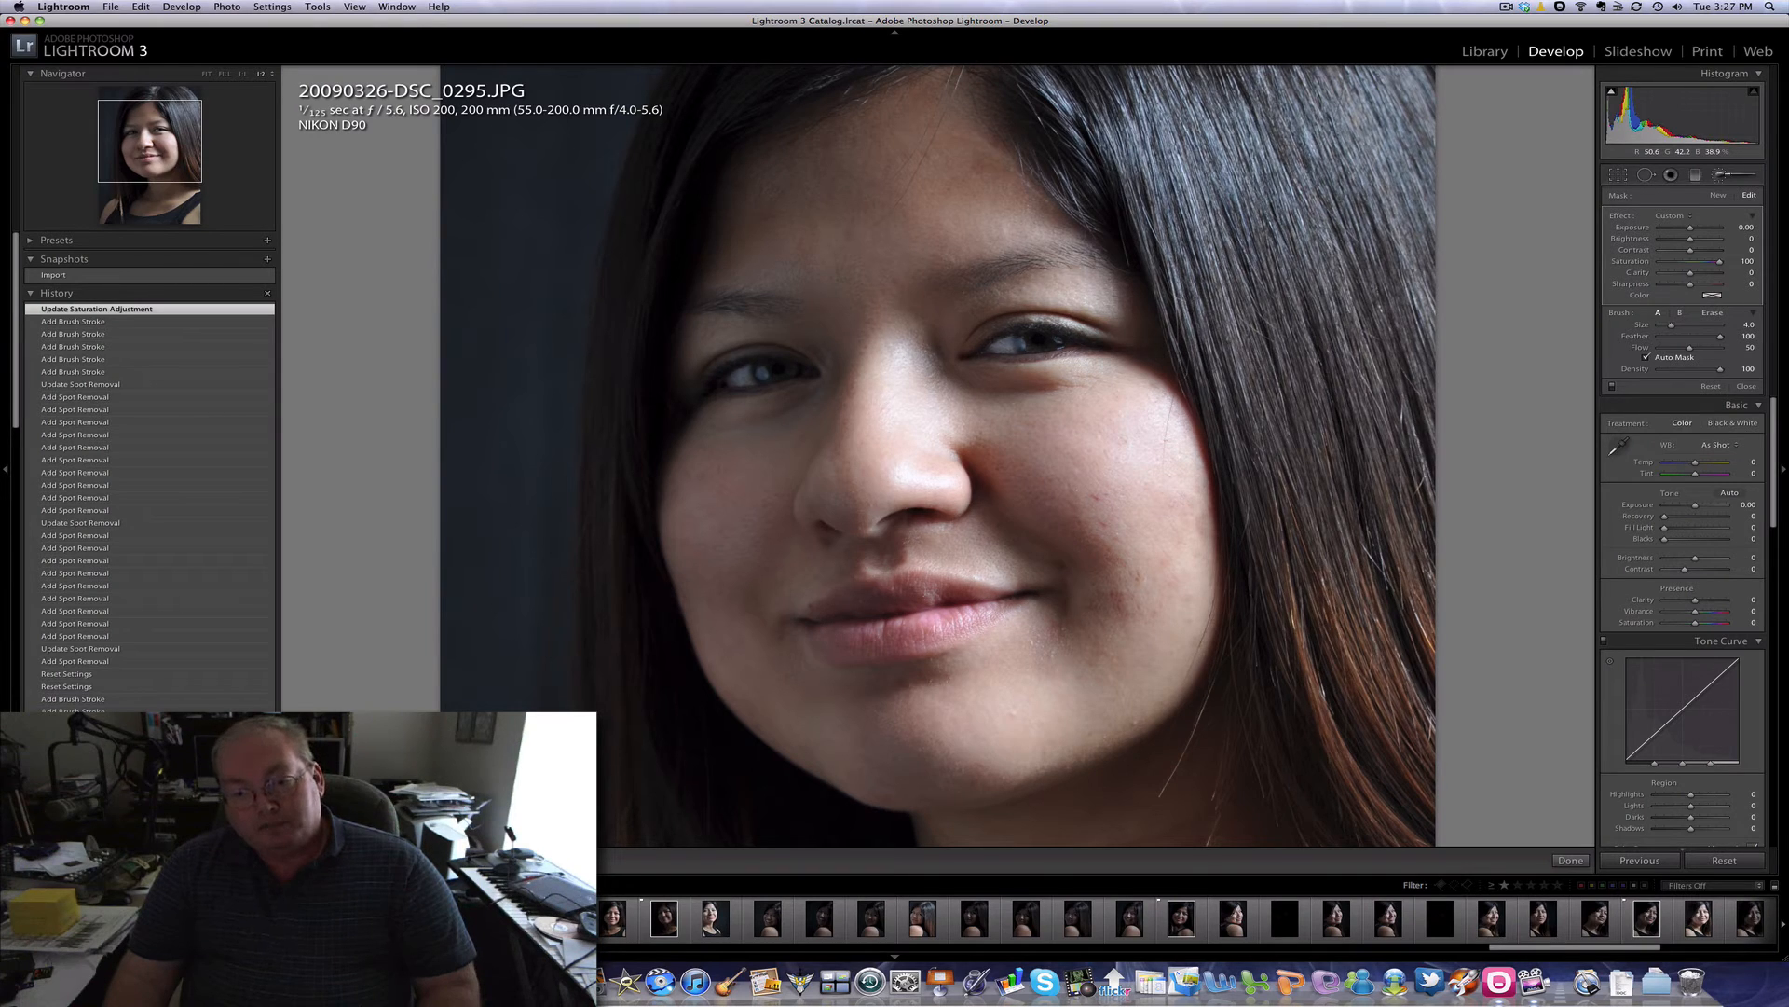
{"action": "left_click", "coordinate": [918, 593]}
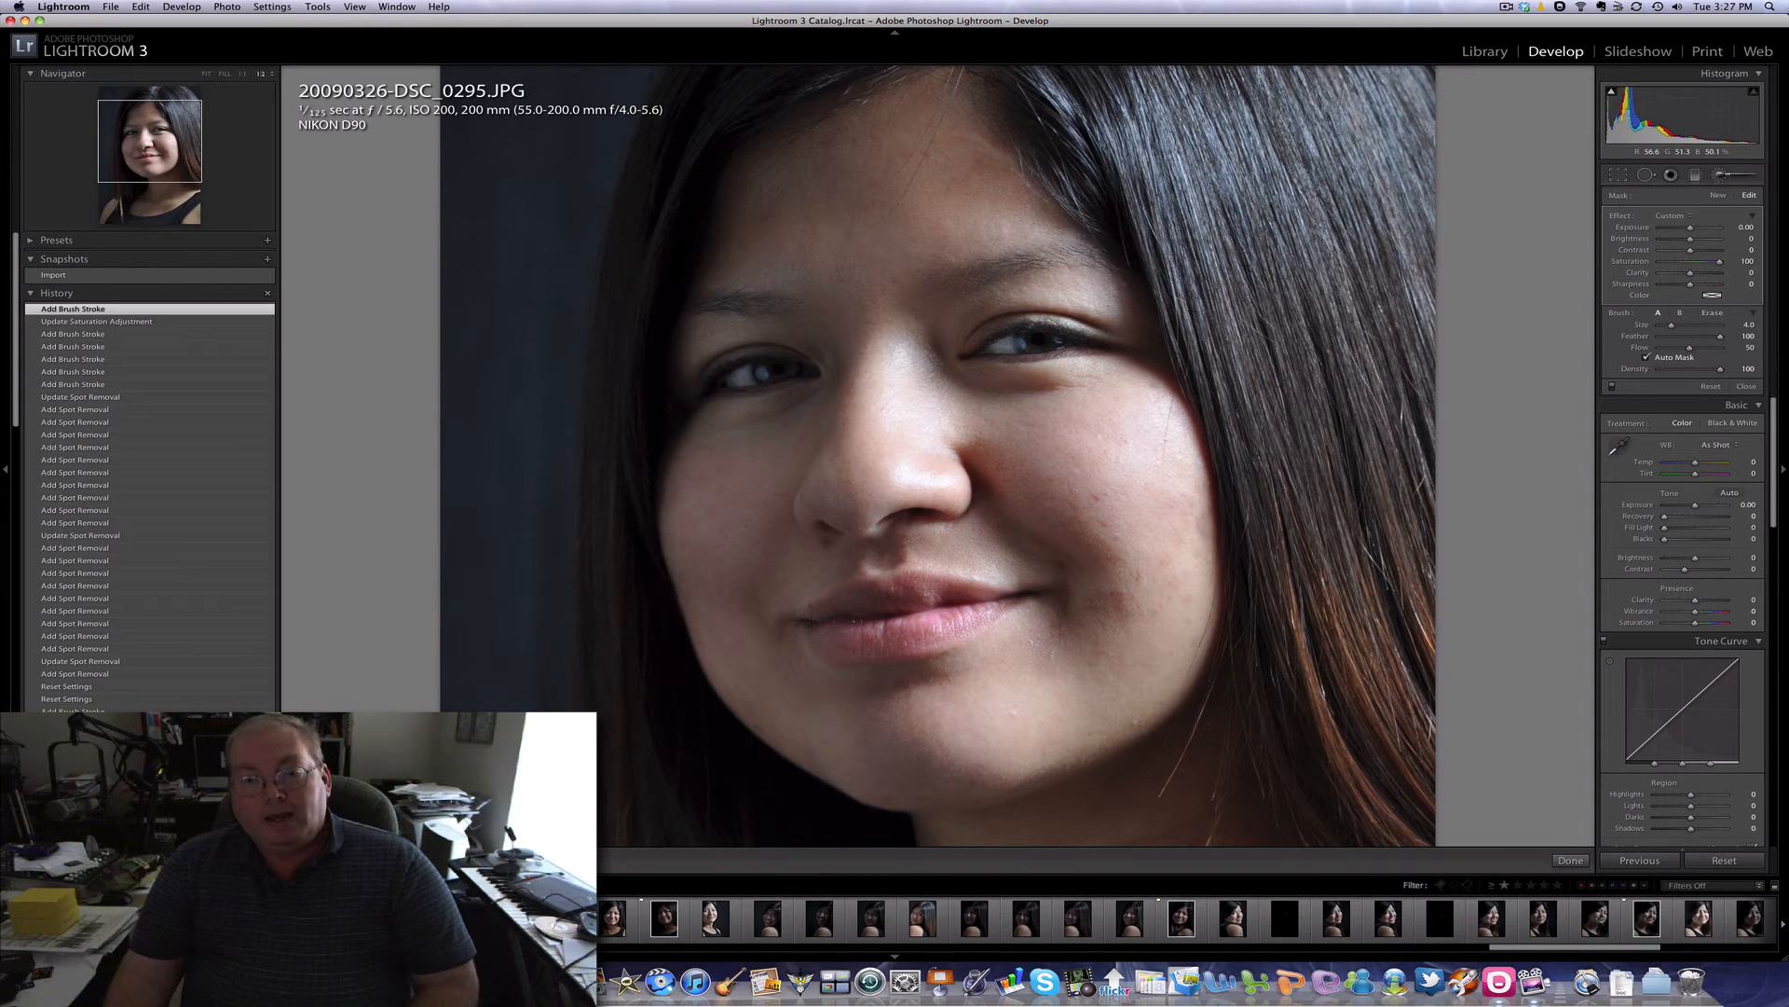
{"action": "left_click", "coordinate": [918, 593]}
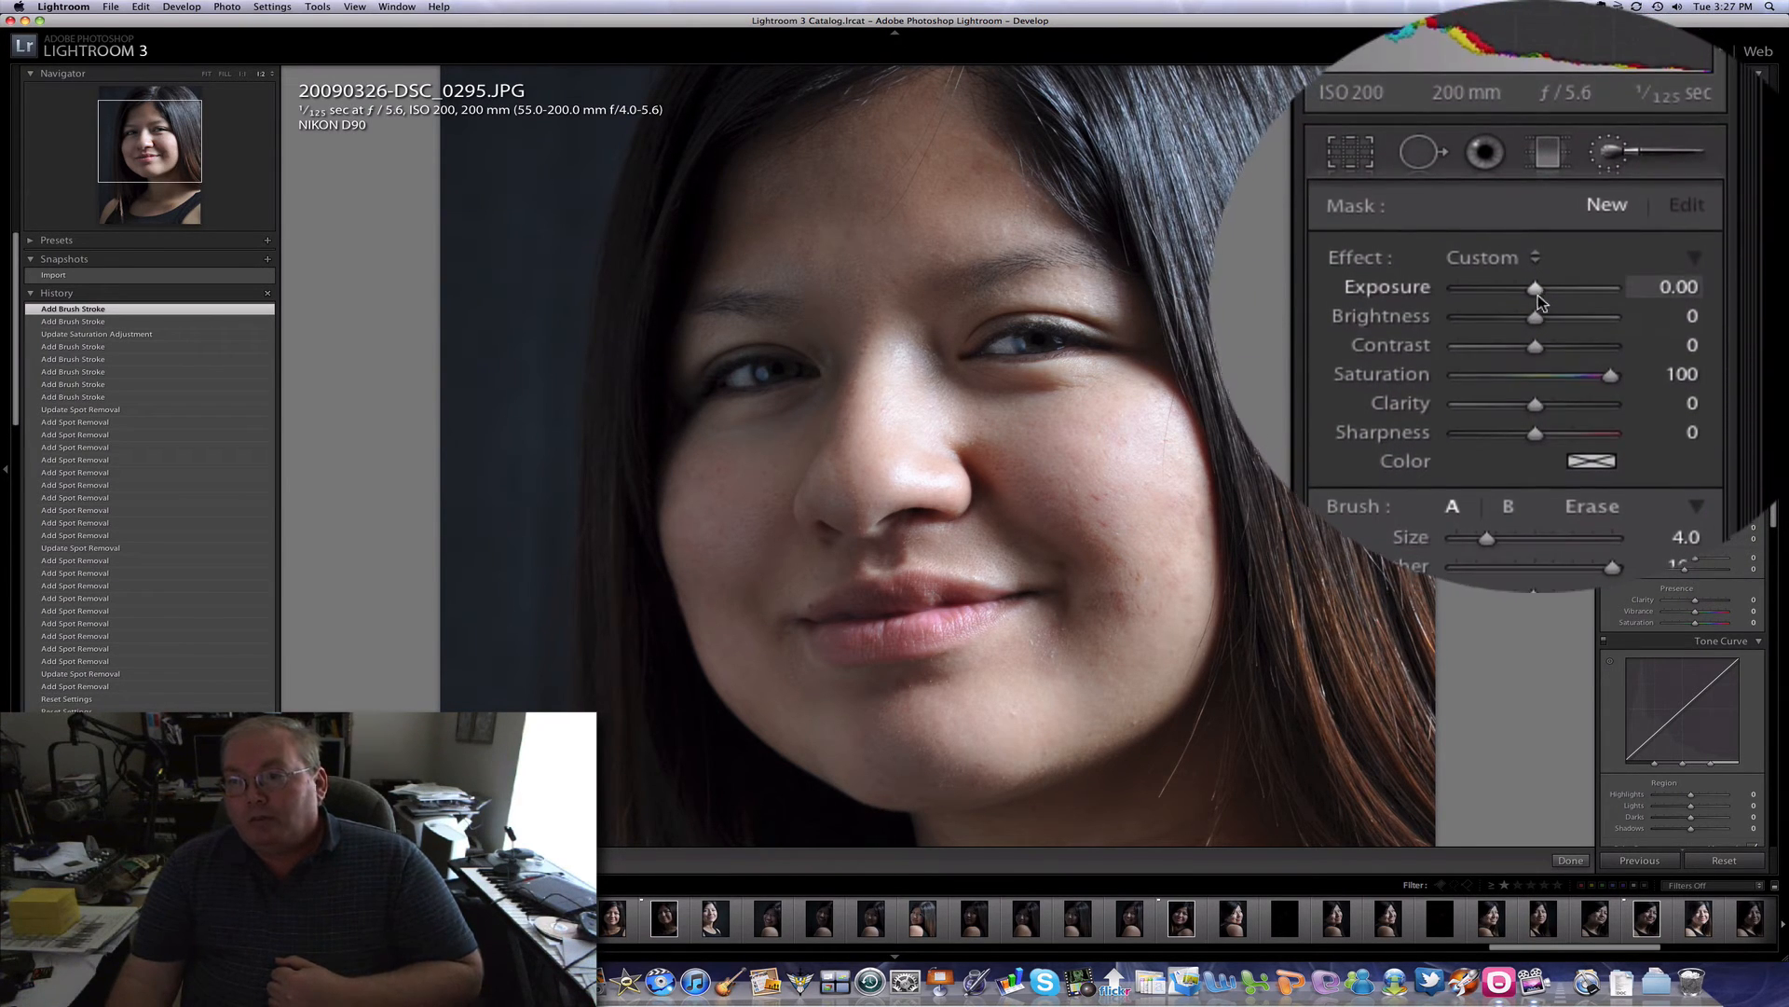
Step: Set up a new Adjustment Brush with Exposure 1.08, Saturation 0, Clarity 100 and brush size 2
{"action": "left_click_drag", "start_coordinate": [1538, 297], "coordinate": [1558, 299]}
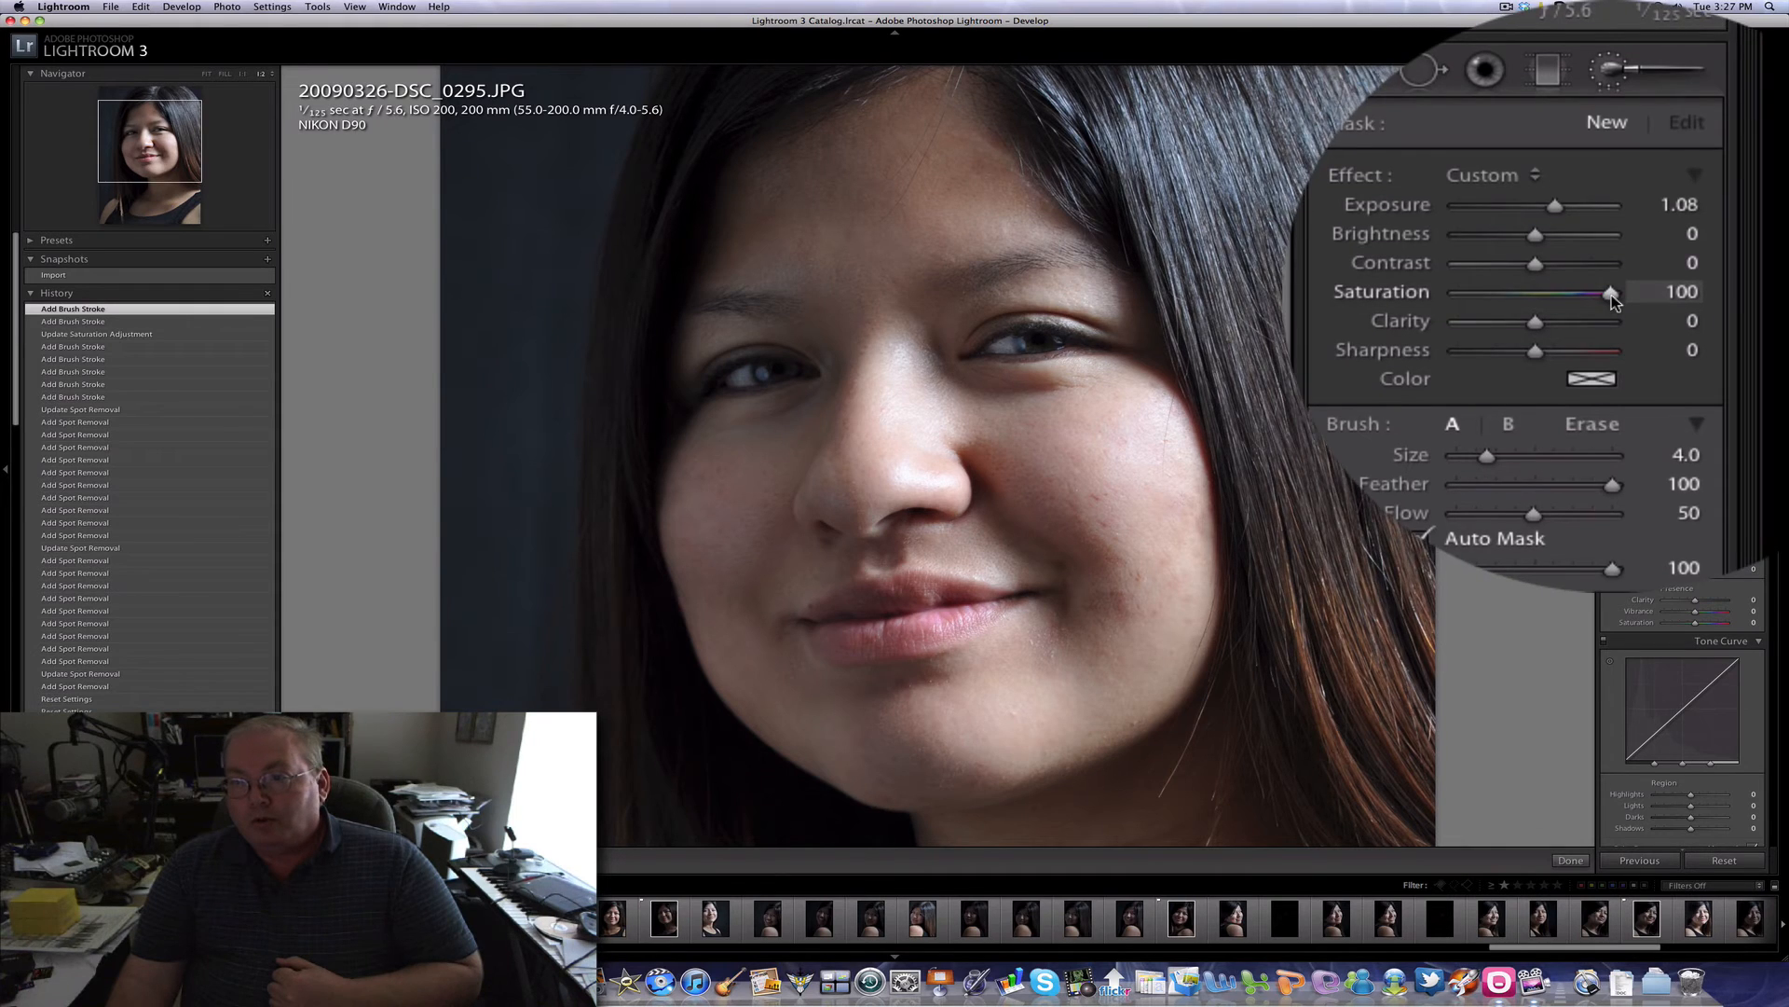
{"action": "mouse_move", "coordinate": [1612, 291]}
{"action": "left_mouse_down"}
{"action": "mouse_move", "coordinate": [1535, 298]}
{"action": "mouse_move", "coordinate": [1645, 303]}
{"action": "left_mouse_up"}
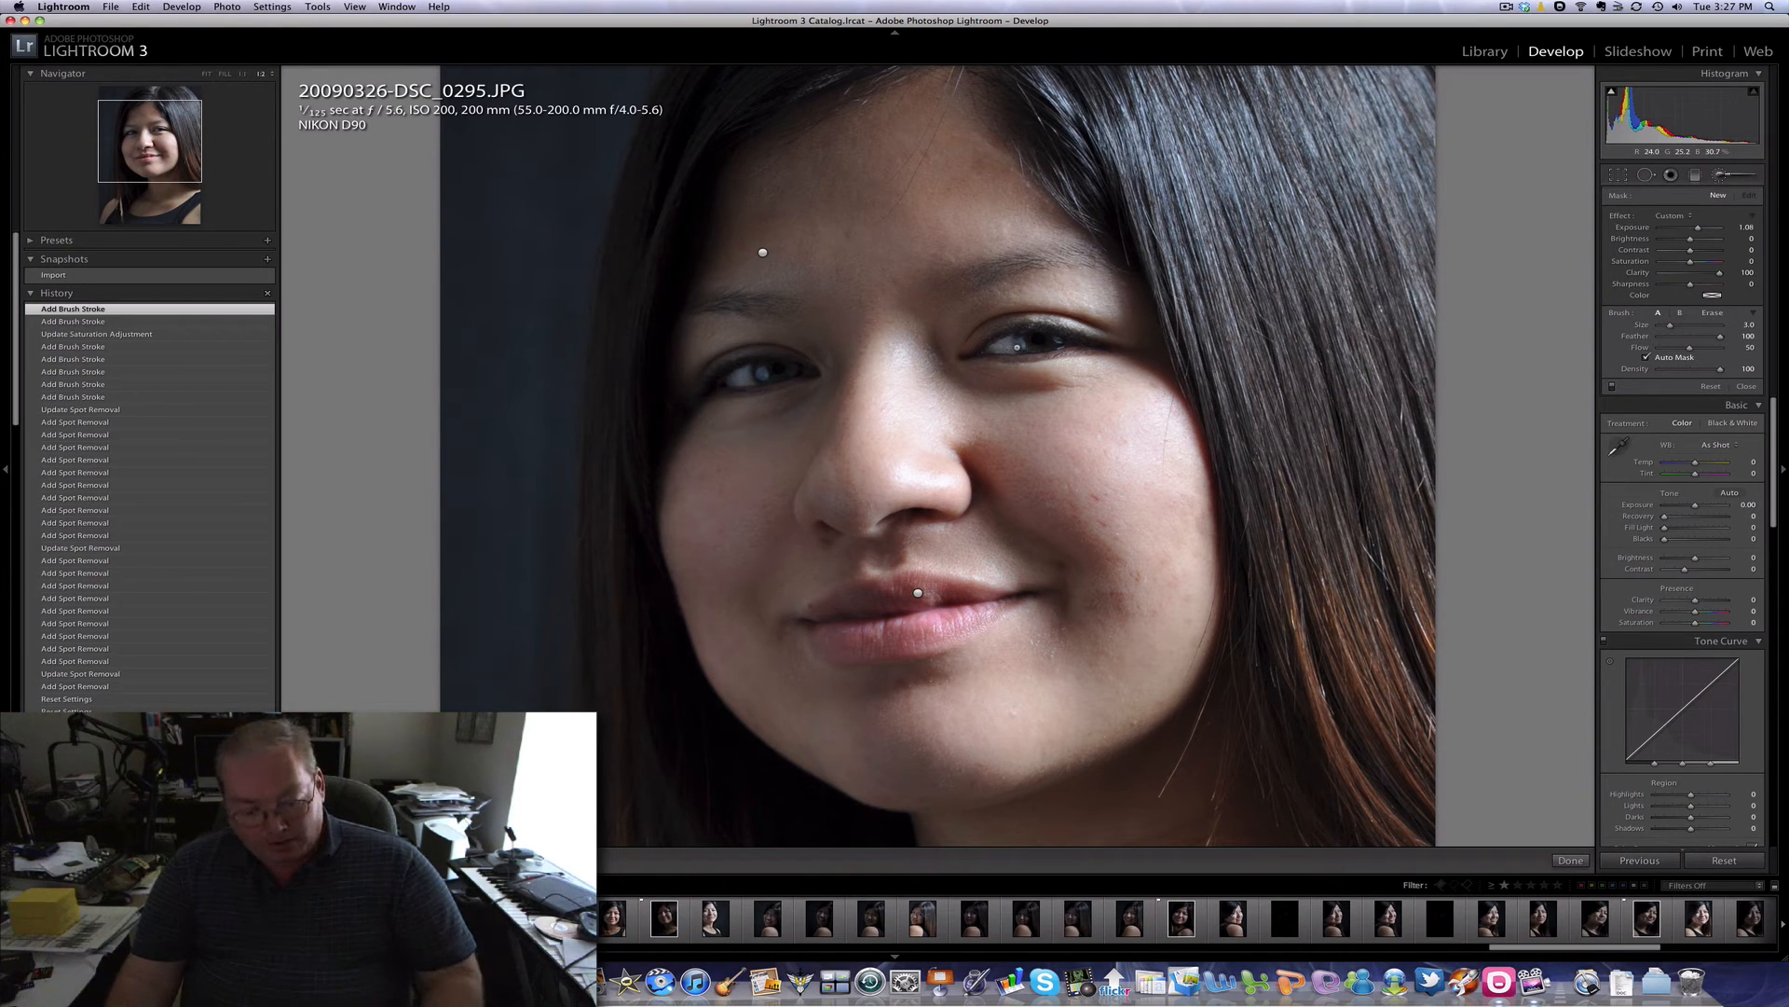
{"action": "key", "text": "bracketleft"}
{"action": "key", "text": "bracketleft"}
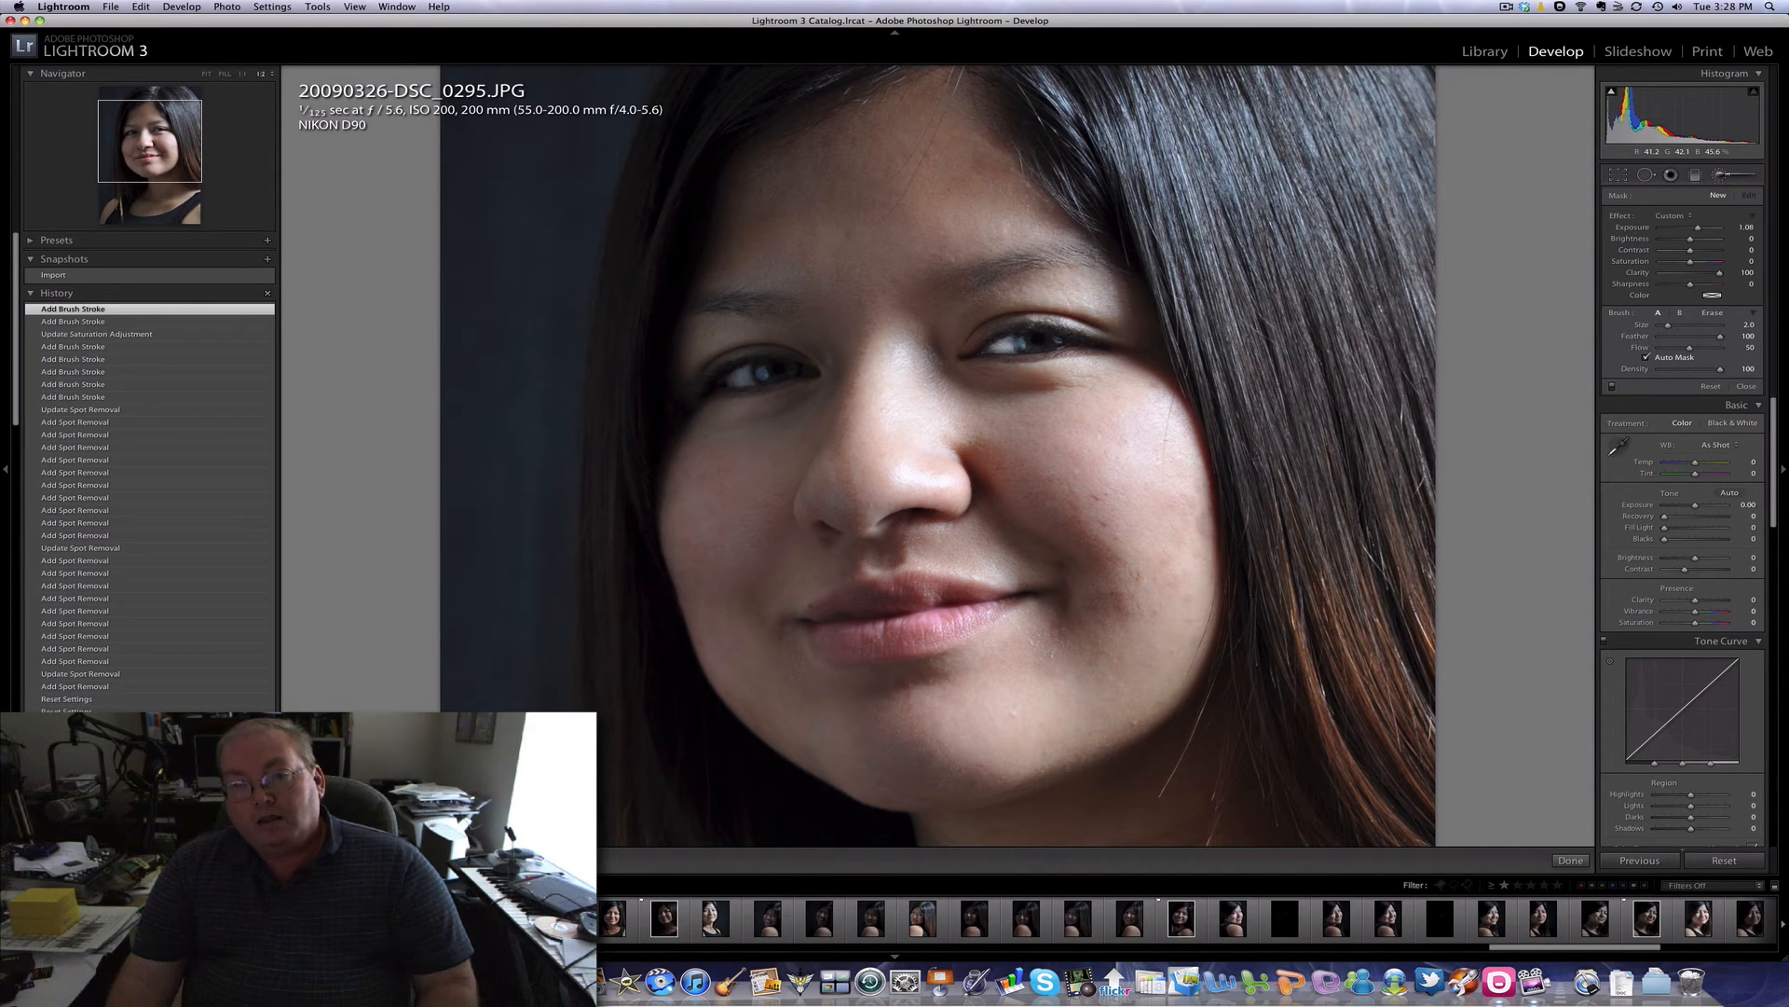
Step: Paint the brightening and Clarity adjustment over both eyes and set its Exposure to 0.42
{"action": "left_click_drag", "start_coordinate": [764, 373], "coordinate": [762, 371]}
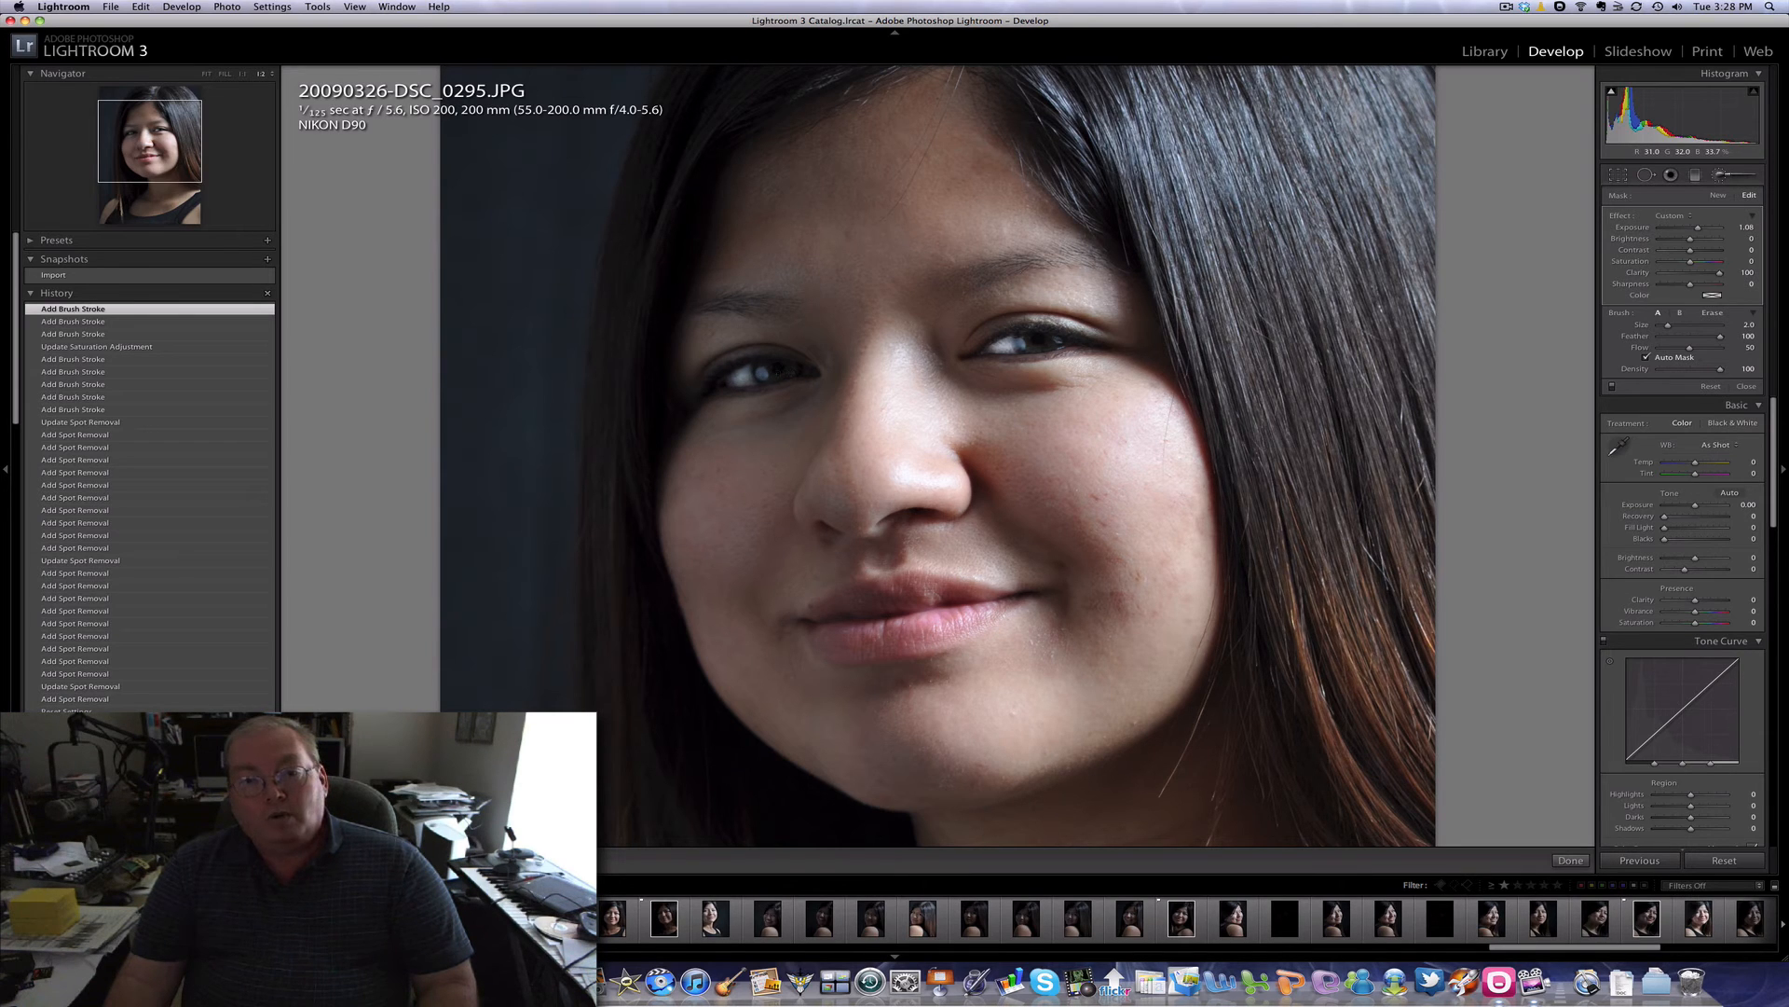
{"action": "left_click", "coordinate": [819, 370]}
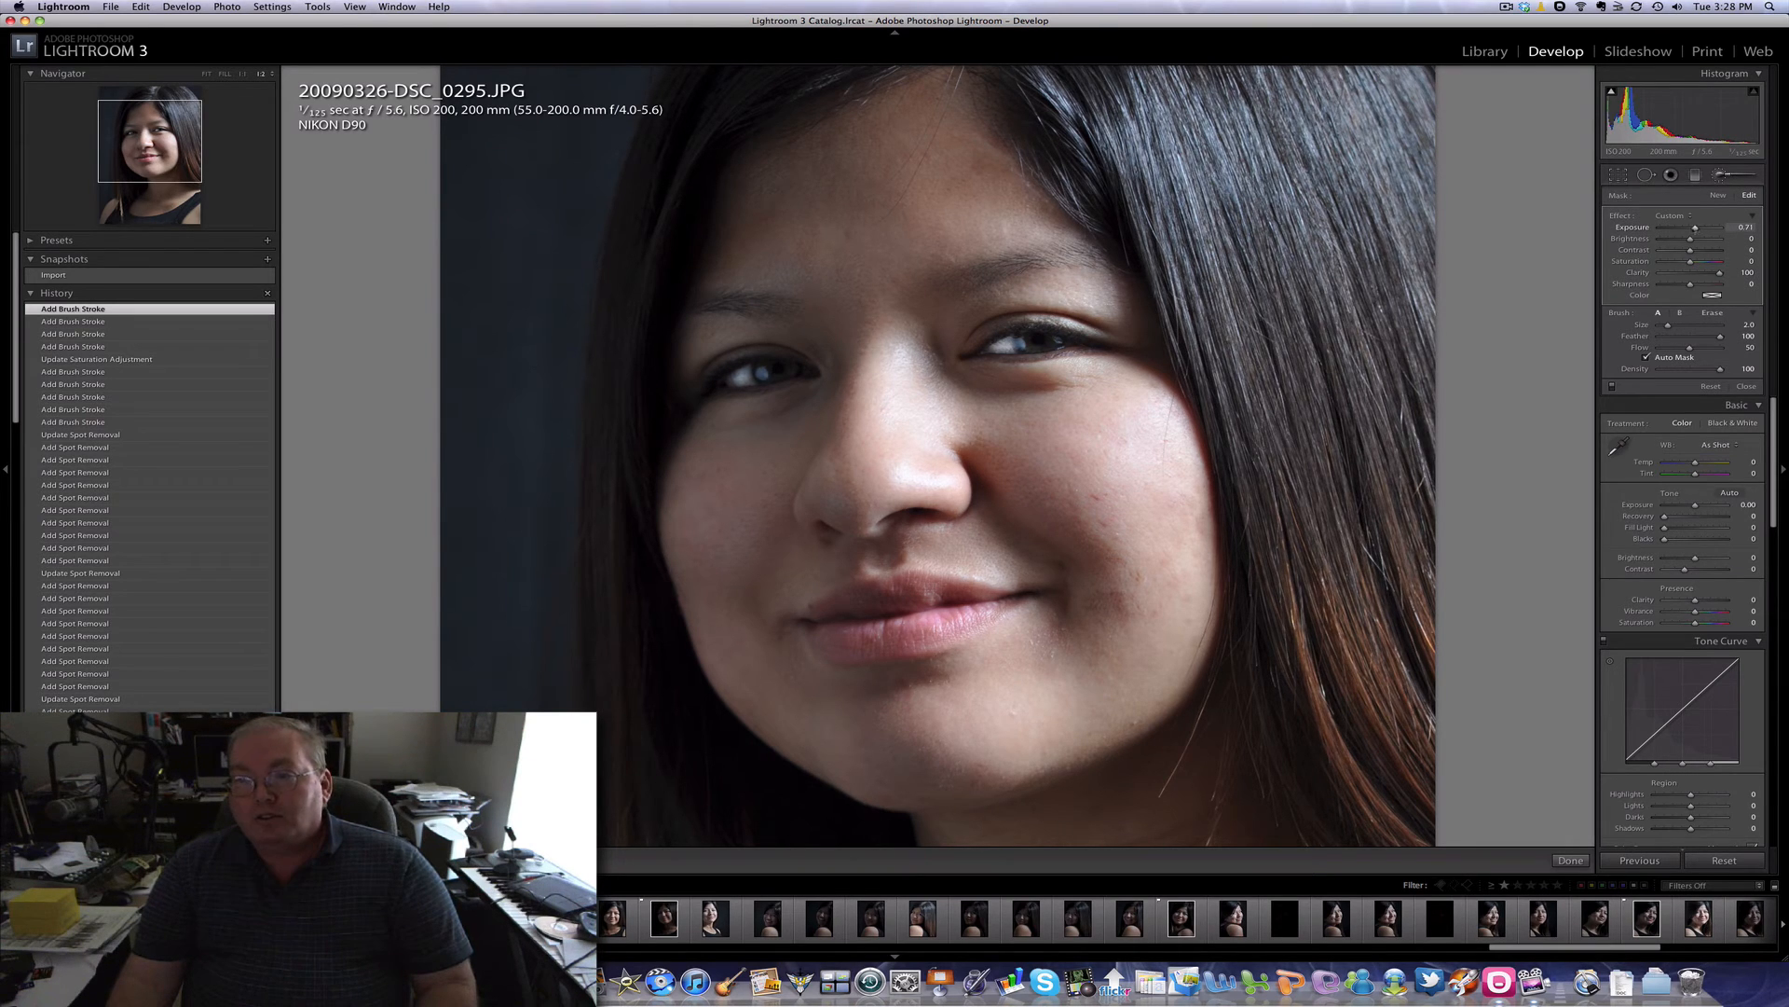
{"action": "left_click_drag", "start_coordinate": [1696, 228], "coordinate": [1685, 229]}
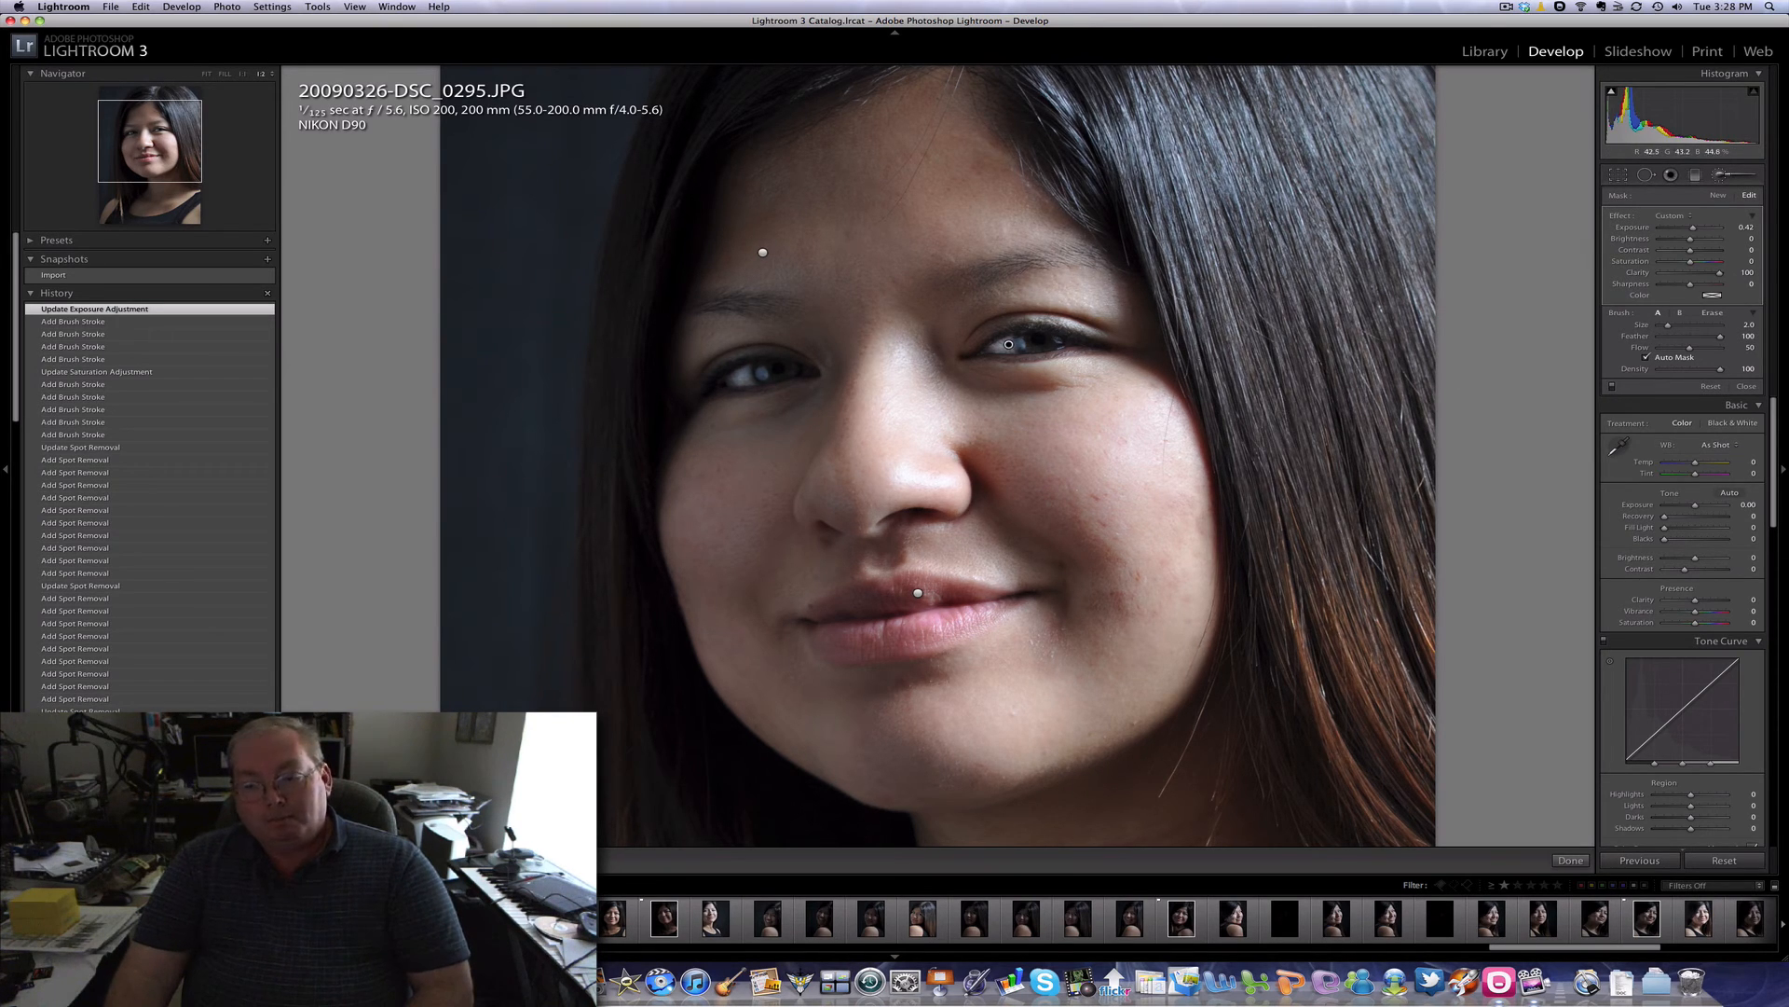
Step: Fit the whole portrait in view and compare its original import state in the history with the latest retouched state
{"action": "left_click", "coordinate": [206, 73]}
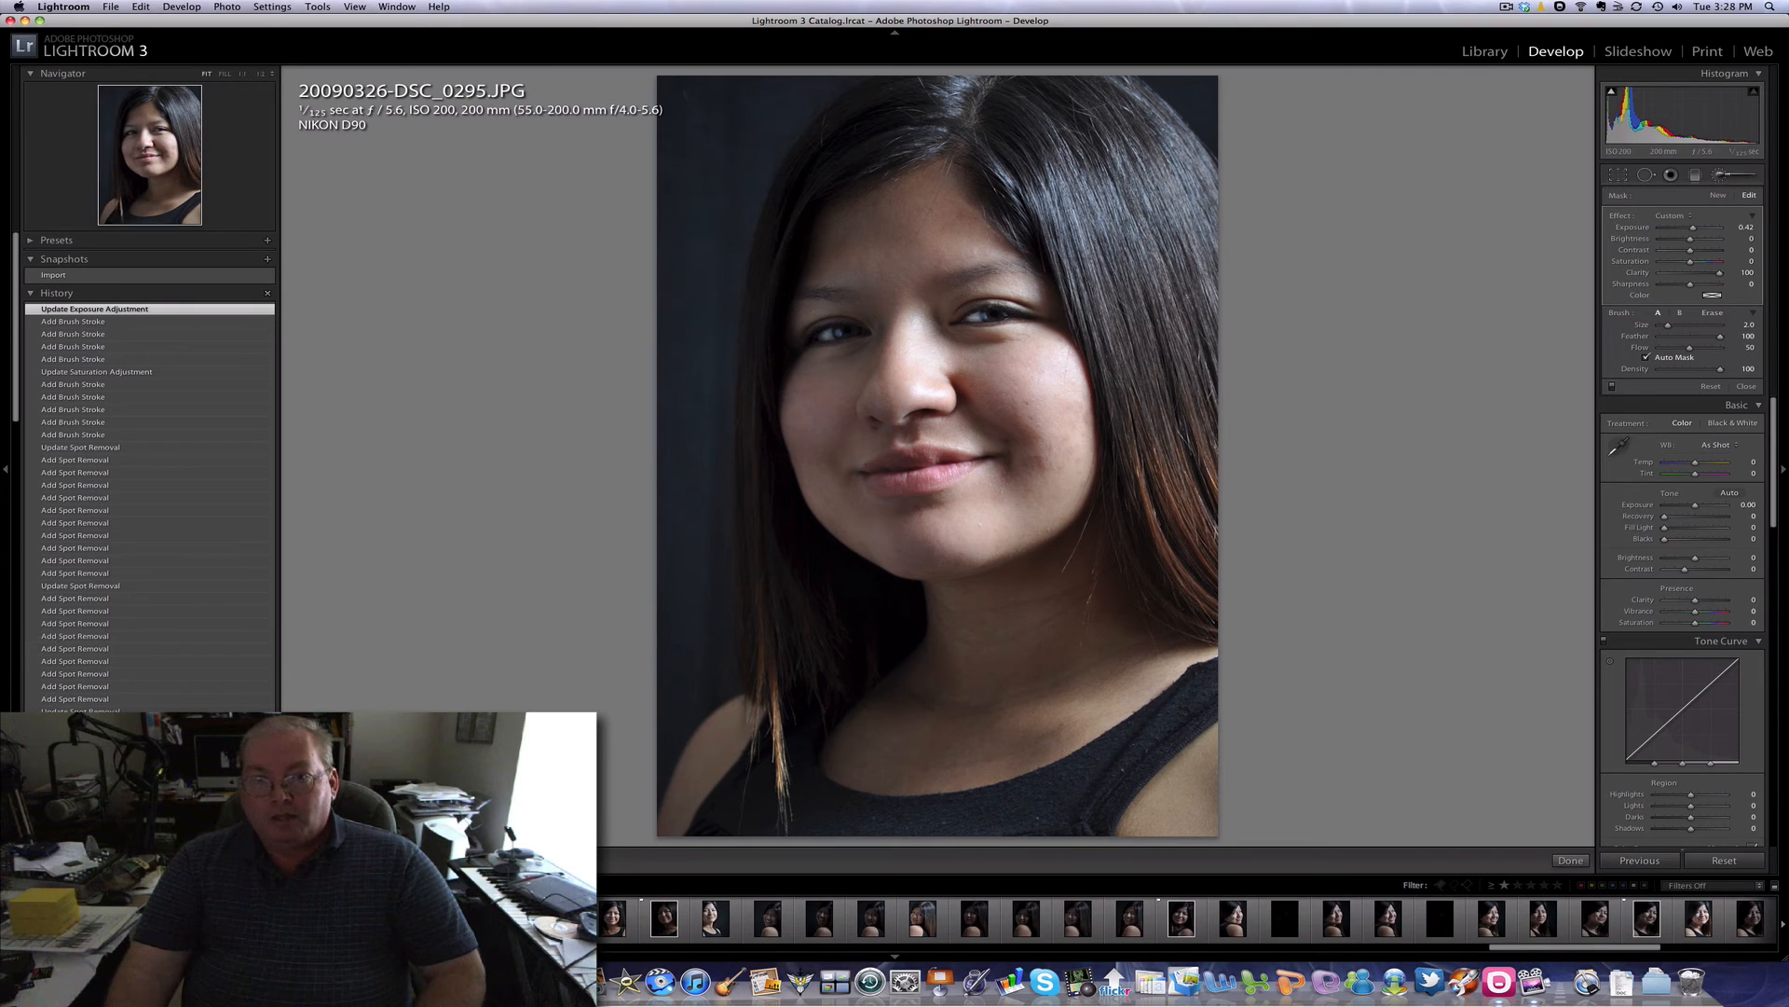
{"action": "scroll", "coordinate": [149, 474], "scroll_direction": "down", "scroll_amount": 1}
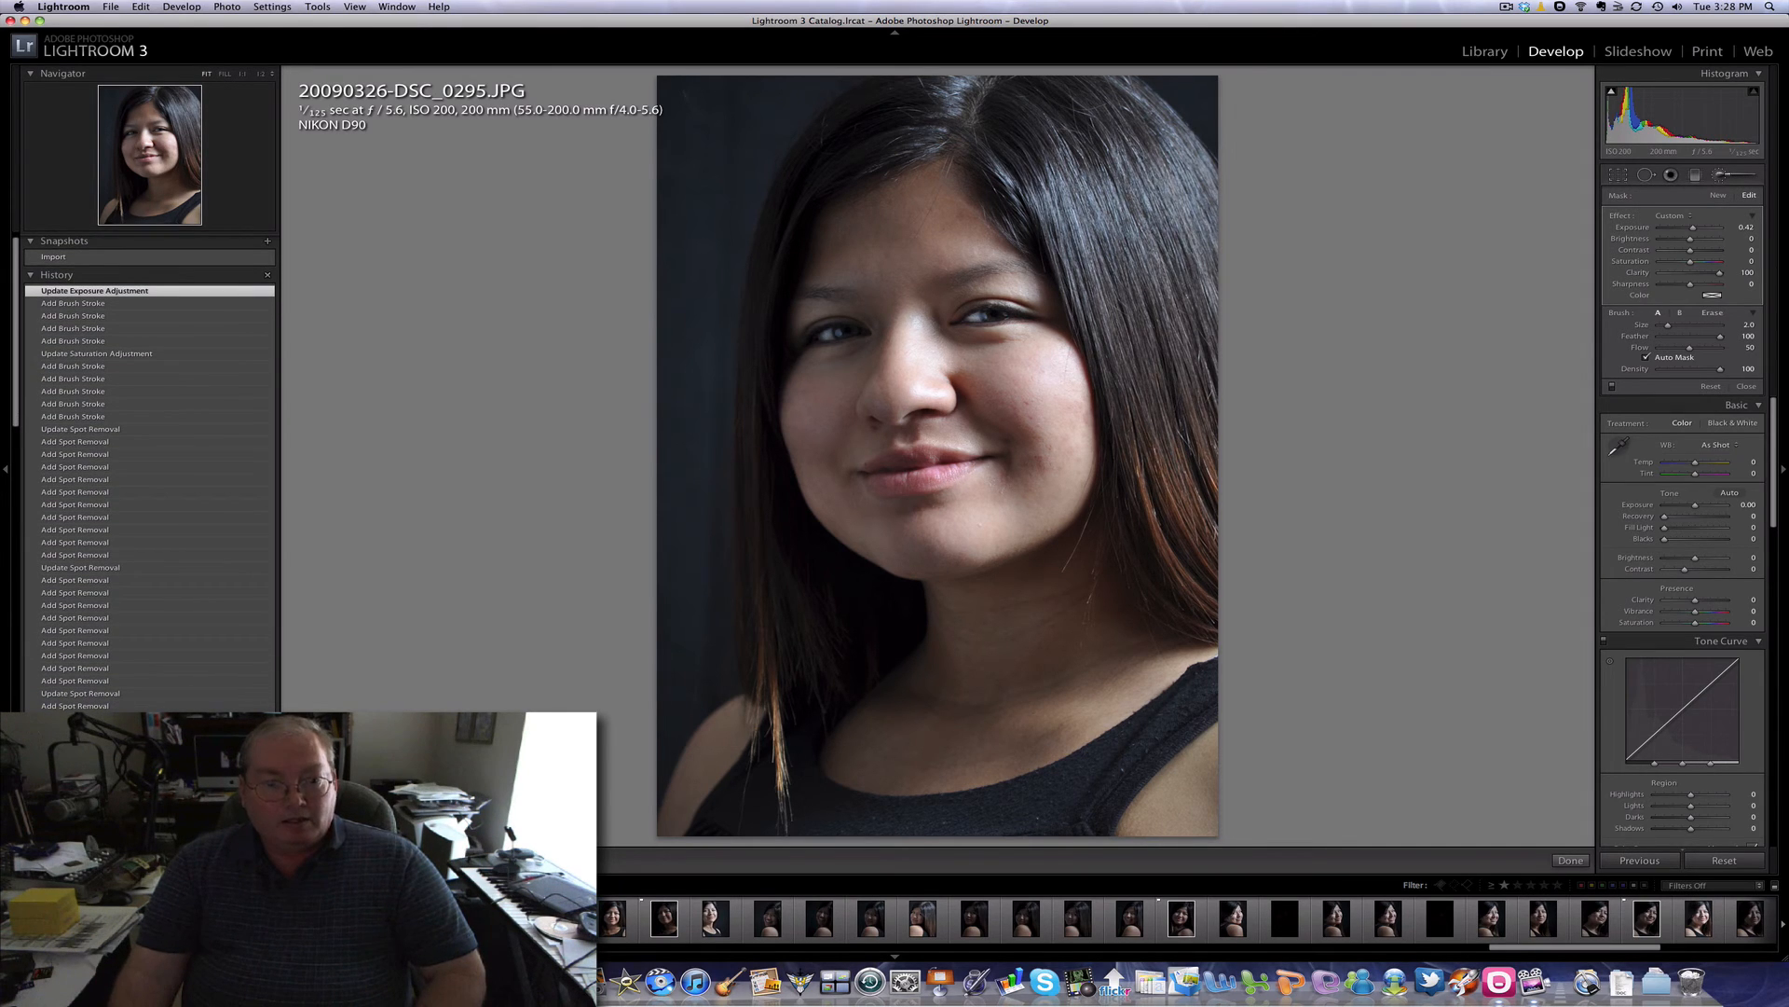
{"action": "scroll", "coordinate": [149, 473], "scroll_direction": "down", "scroll_amount": 8}
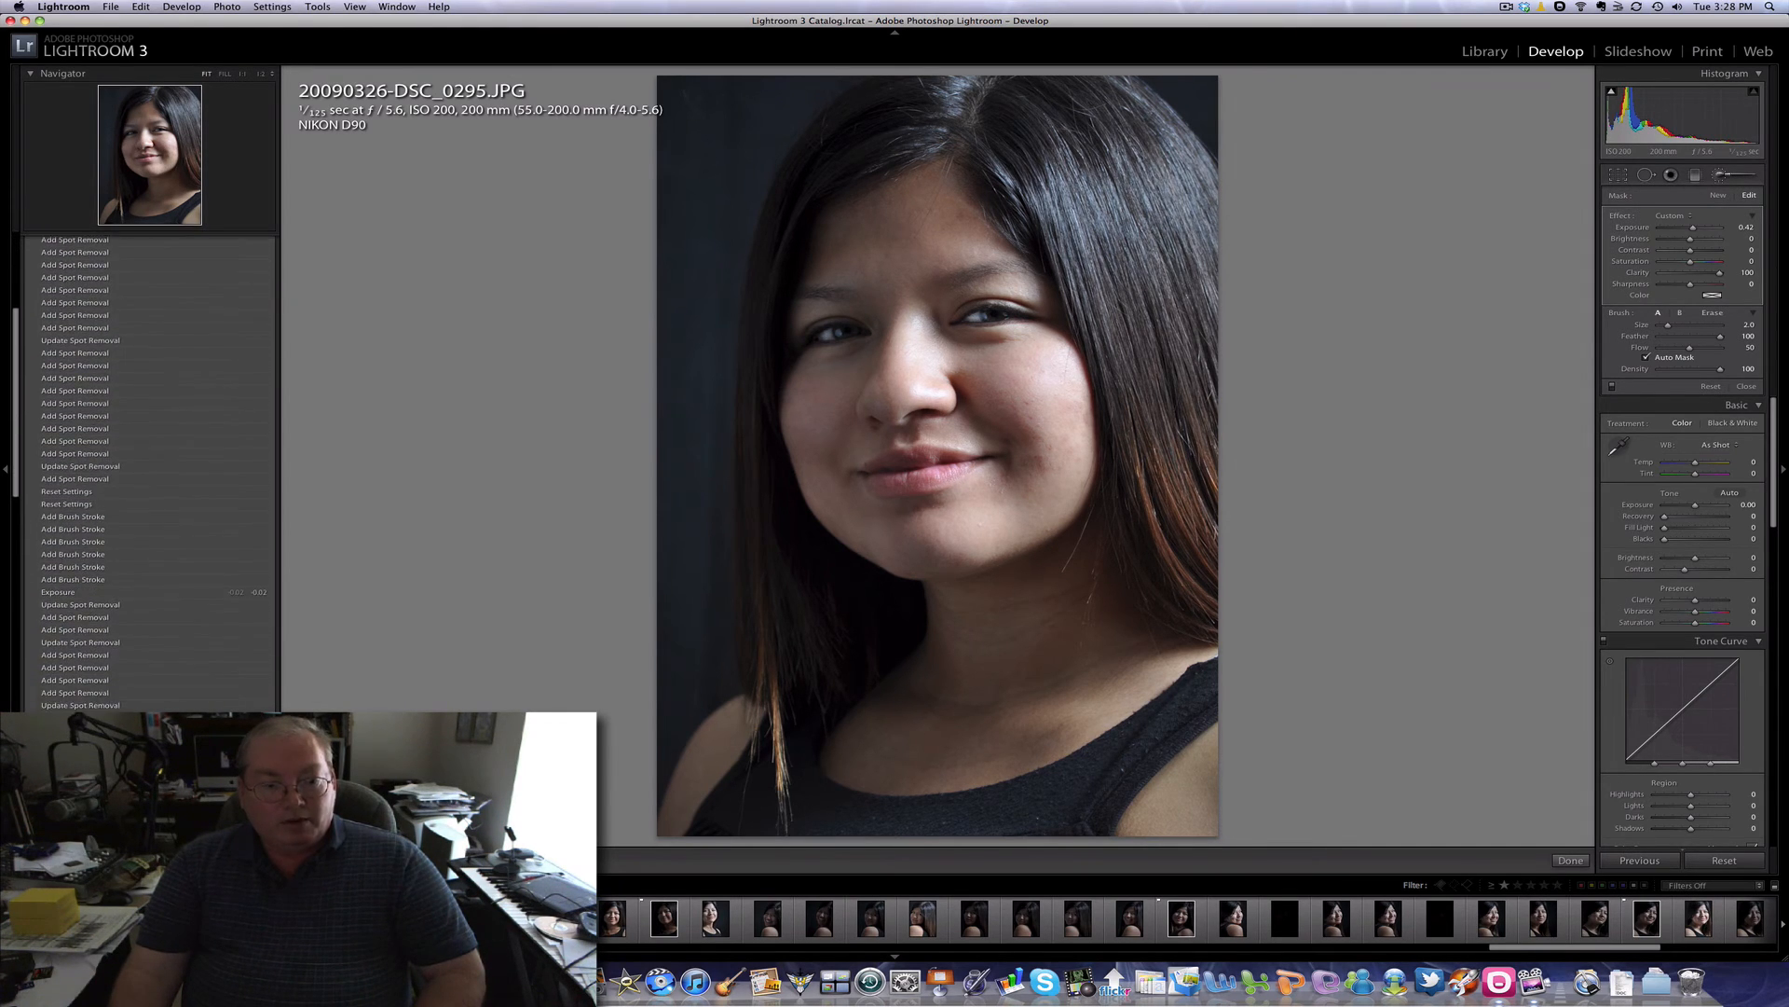
{"action": "scroll", "coordinate": [150, 474], "scroll_direction": "down", "scroll_amount": 10}
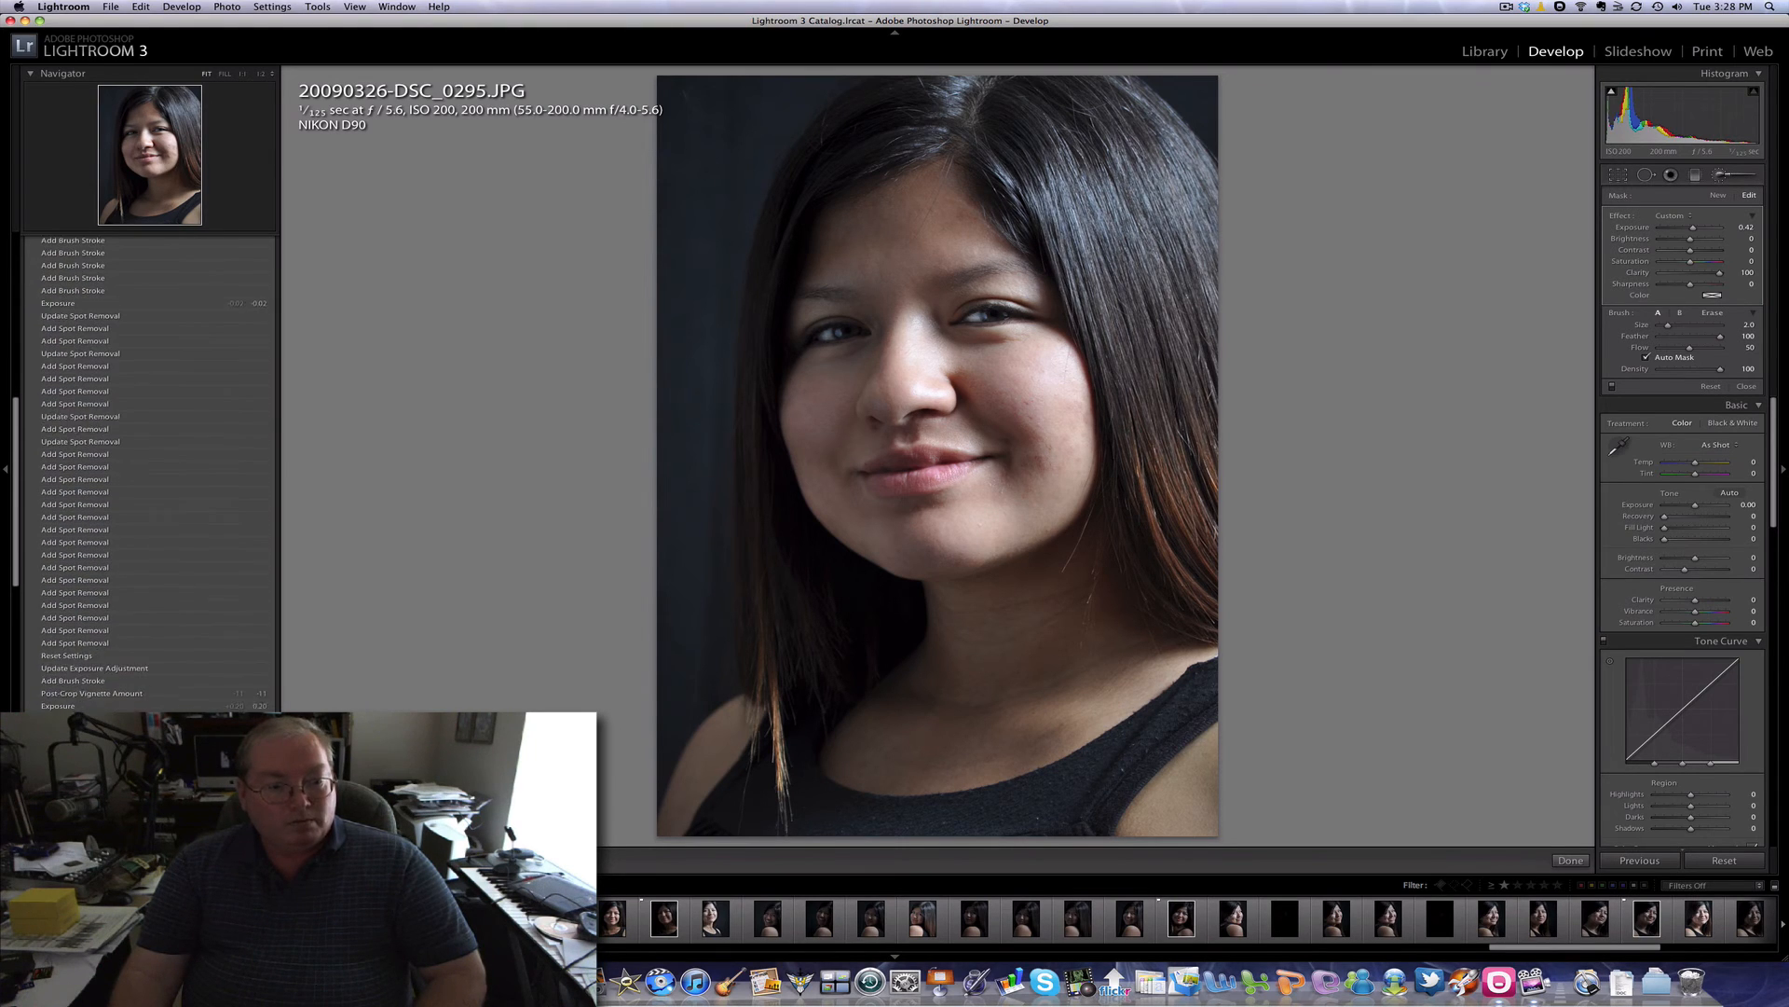
{"action": "scroll", "coordinate": [149, 473], "scroll_direction": "down", "scroll_amount": 5}
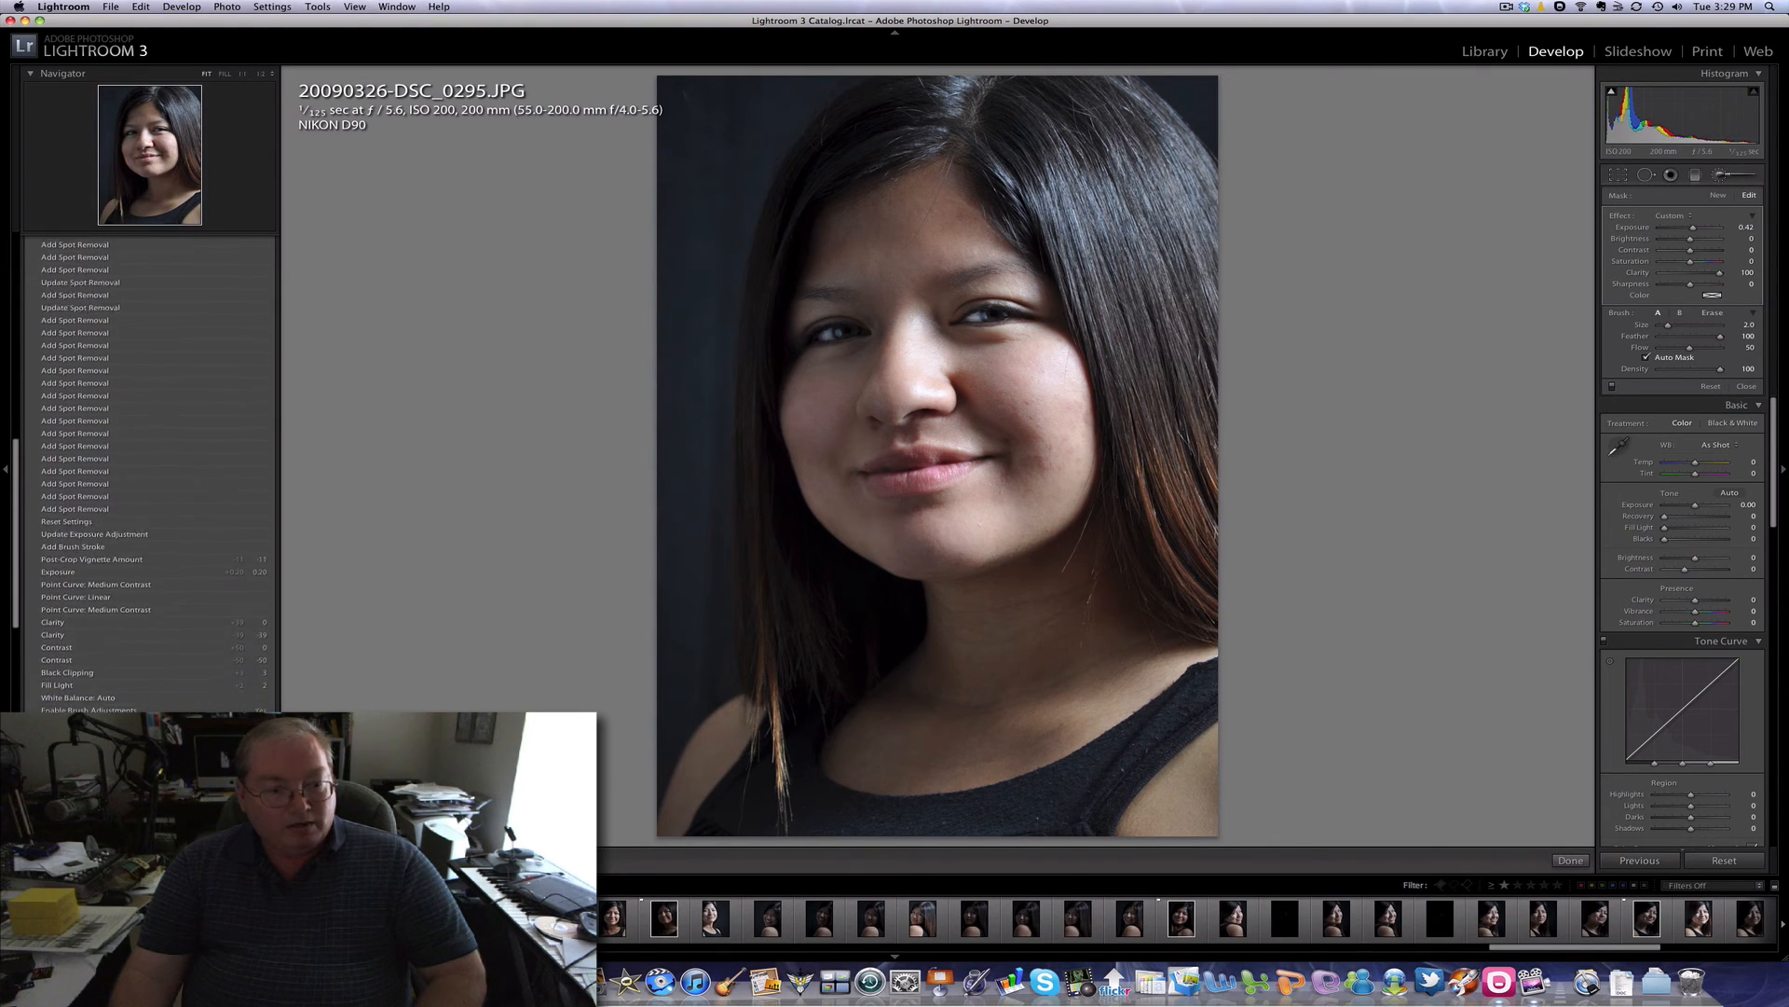
{"action": "scroll", "coordinate": [149, 474], "scroll_direction": "down", "scroll_amount": 9}
{"action": "scroll", "coordinate": [173, 615], "scroll_direction": "down", "scroll_amount": 1}
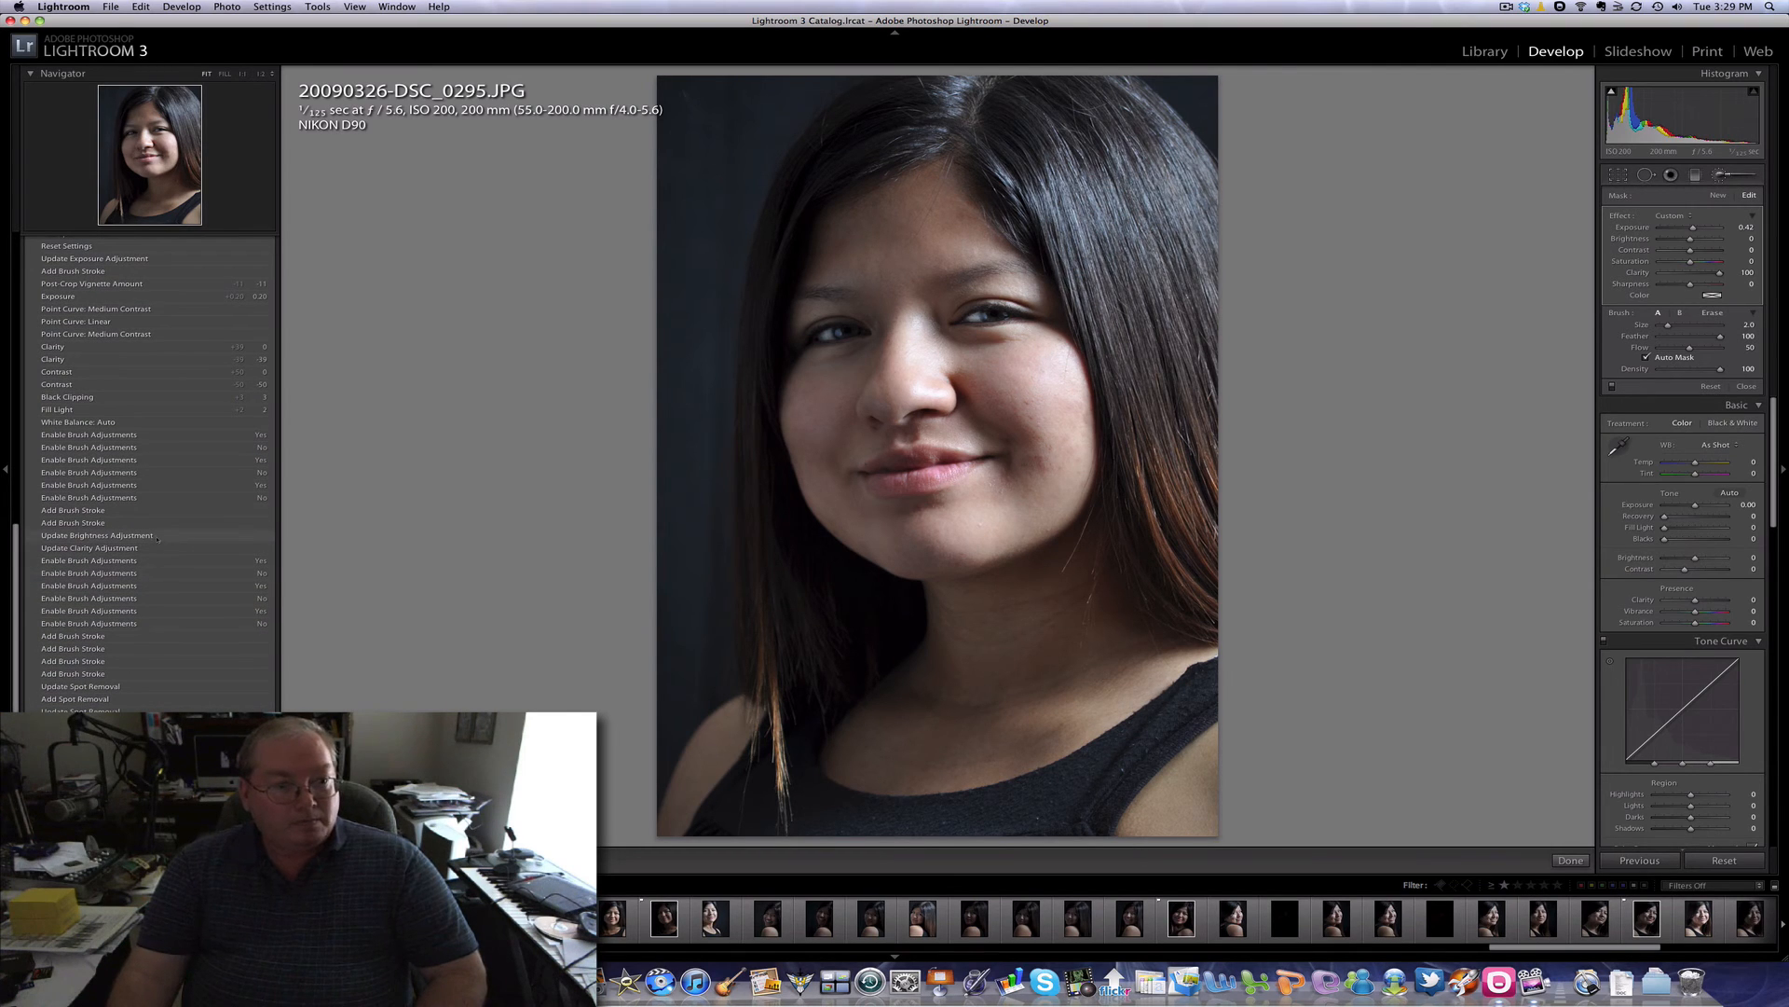
{"action": "scroll", "coordinate": [163, 538], "scroll_direction": "down", "scroll_amount": 15}
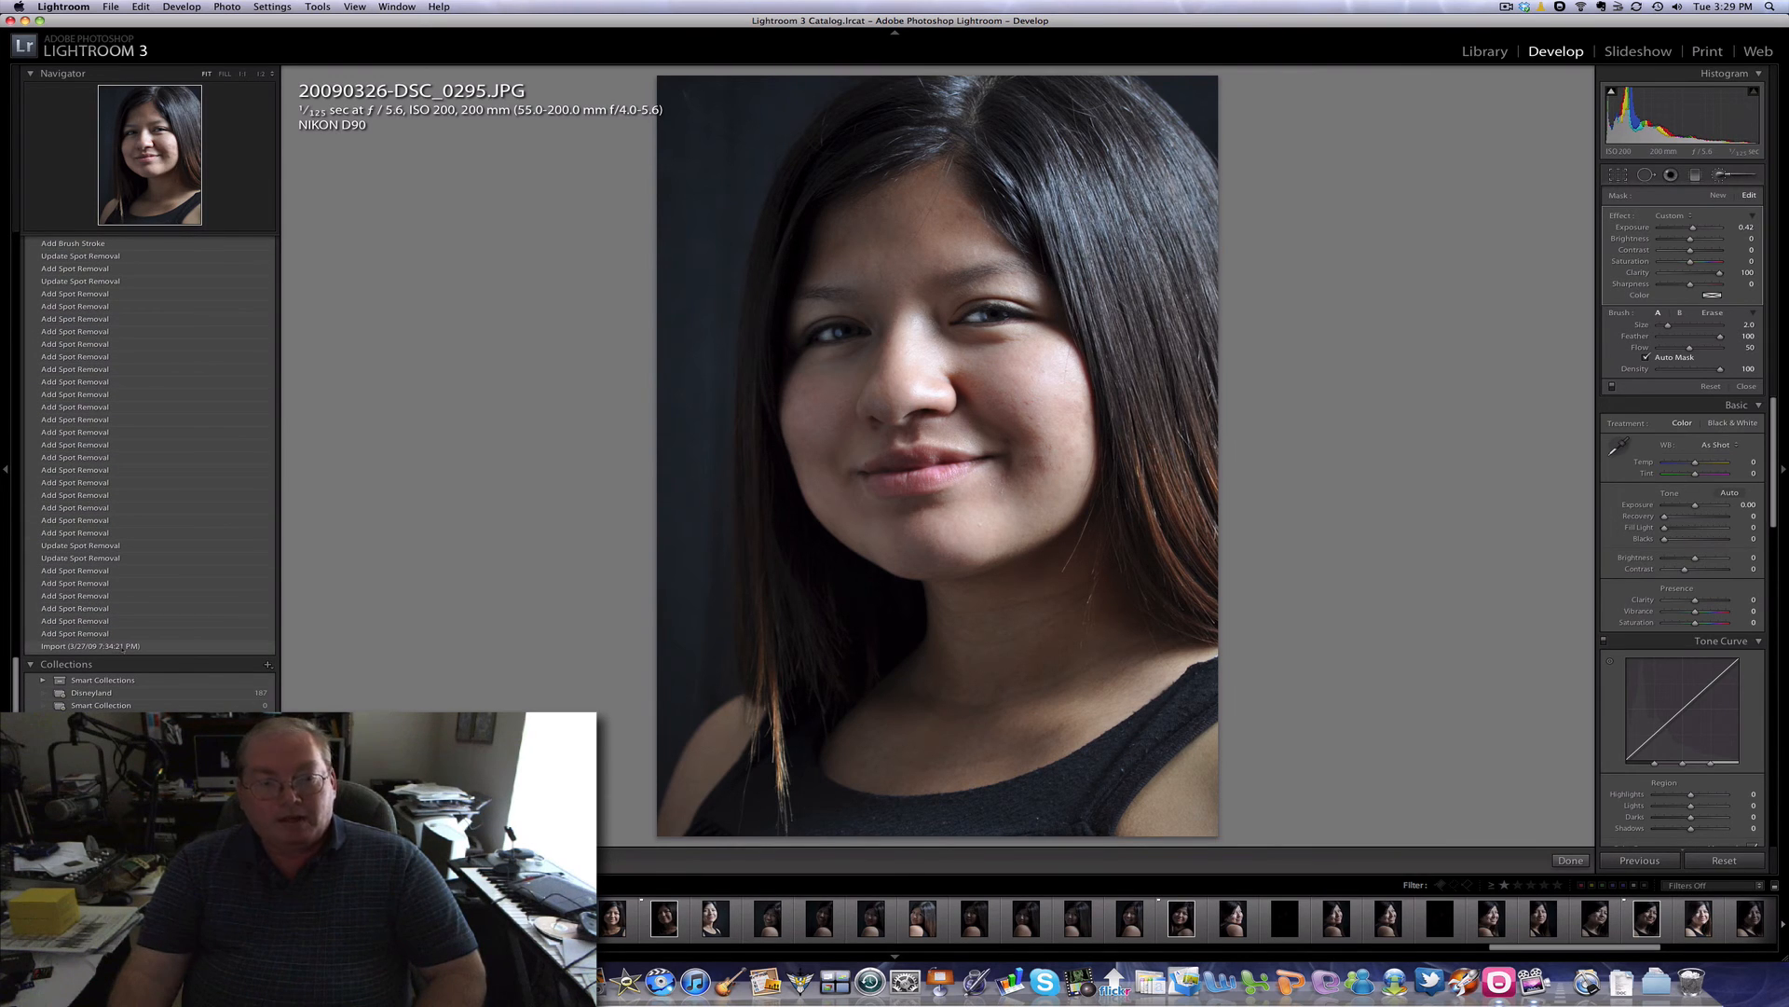
{"action": "left_click", "coordinate": [124, 647]}
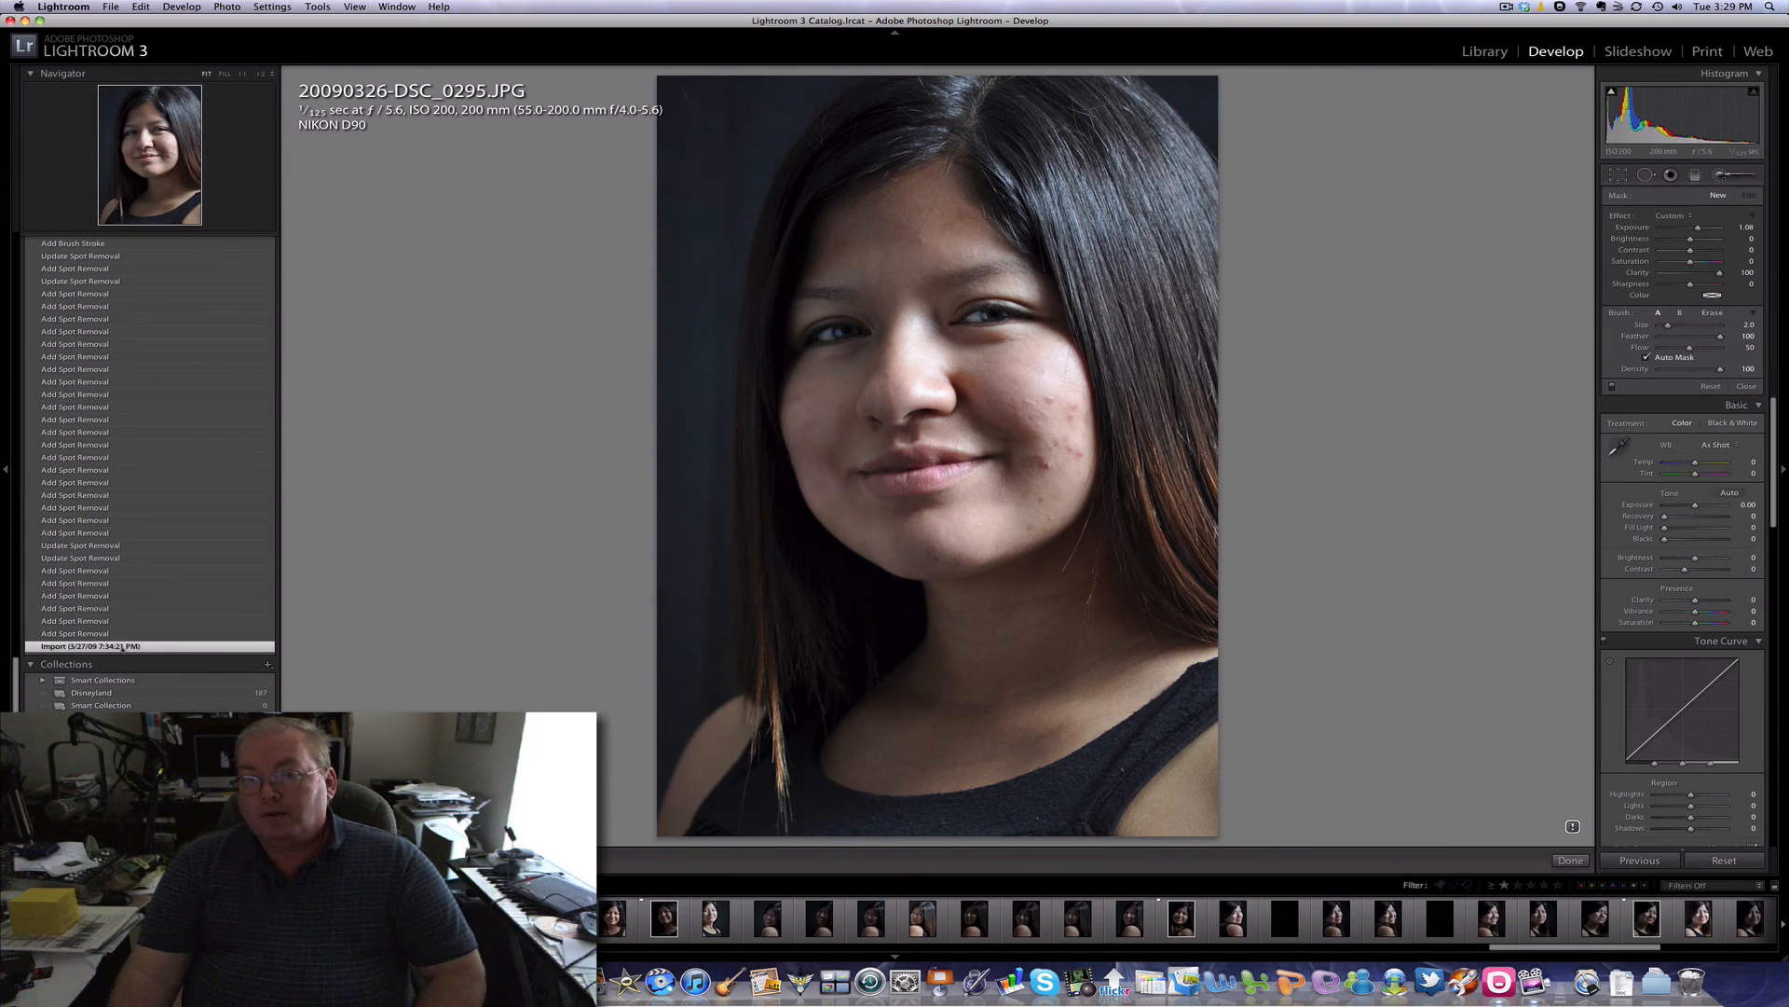
{"action": "scroll", "coordinate": [185, 595], "scroll_direction": "up", "scroll_amount": 15}
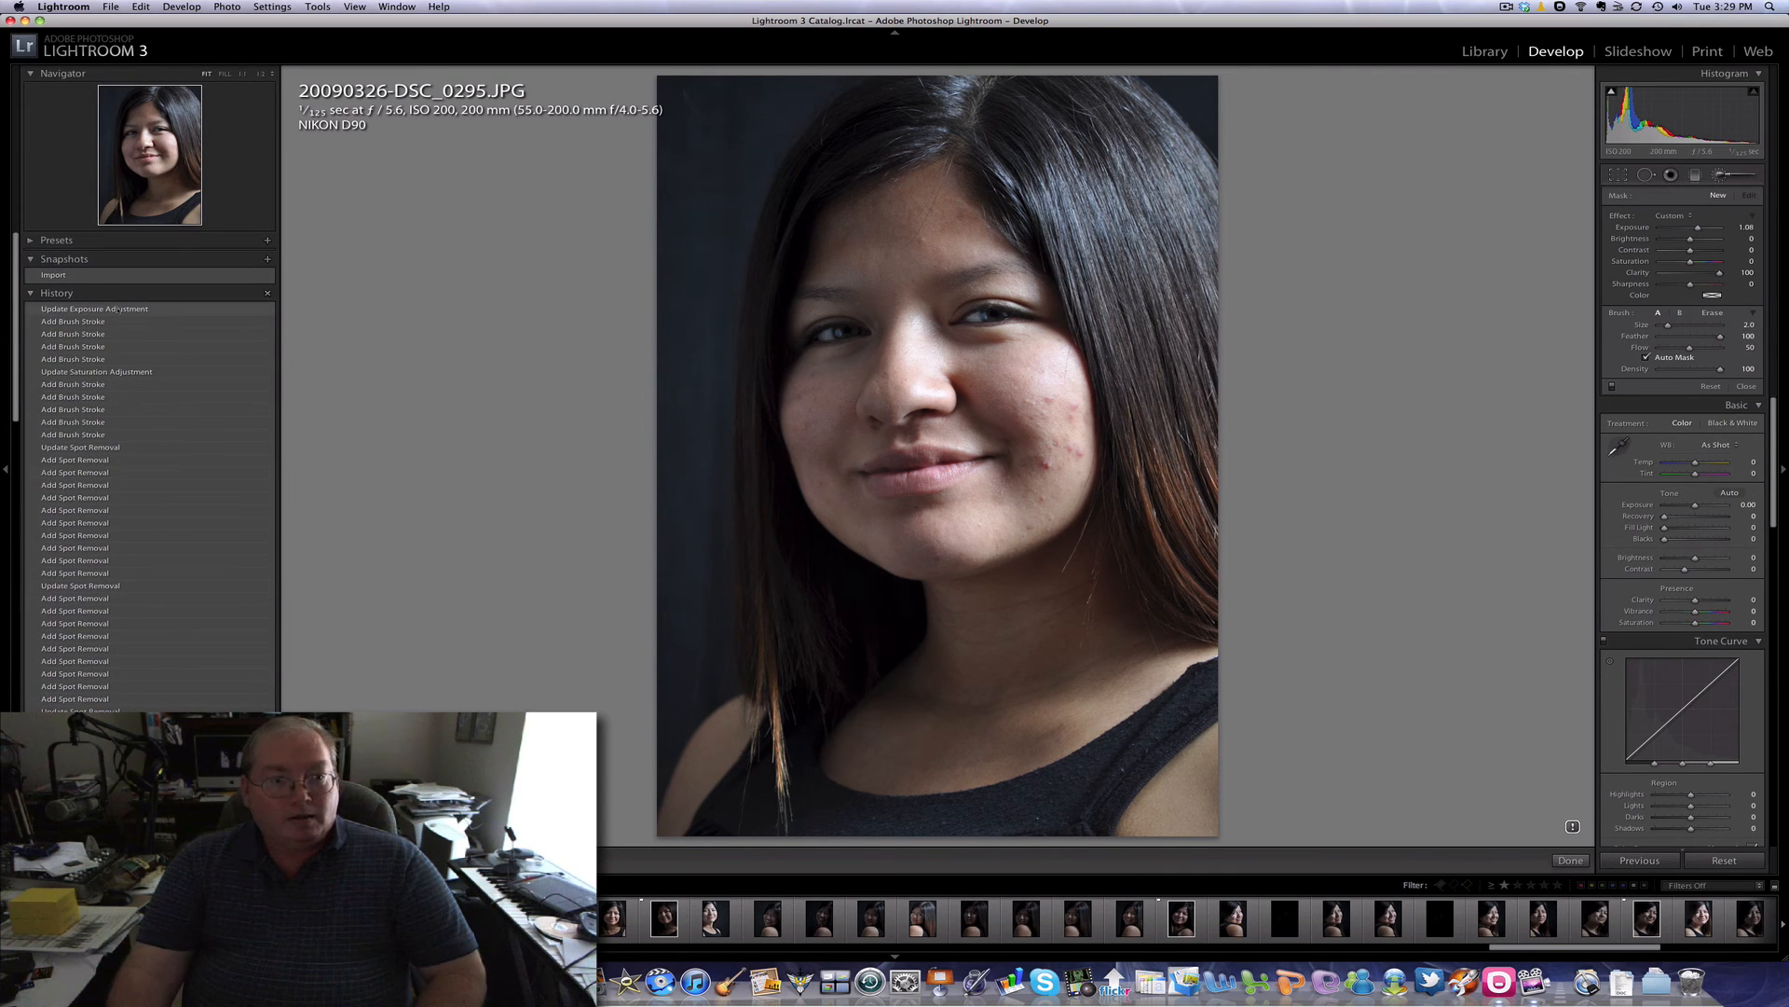
{"action": "left_click", "coordinate": [120, 309]}
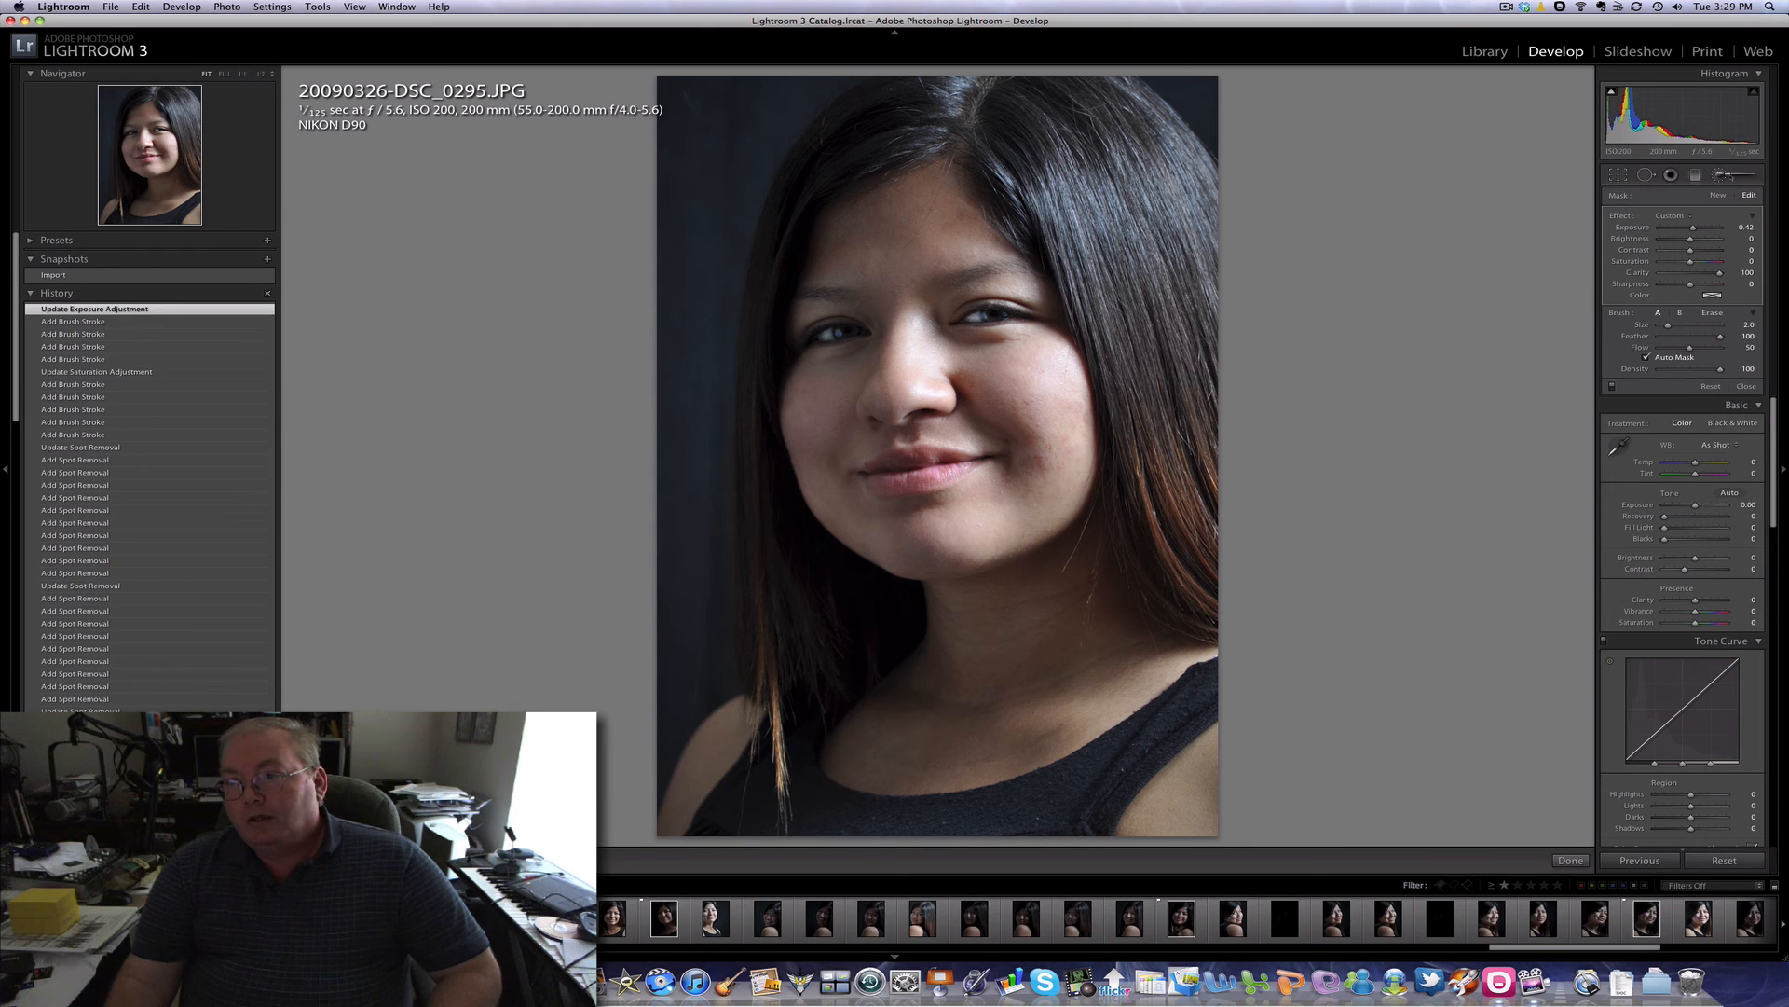
Step: Darken the backdrop beside her hair with a new Adjustment Brush at Exposure -1.84, Clarity 100 and size 8
{"action": "left_click", "coordinate": [1720, 174]}
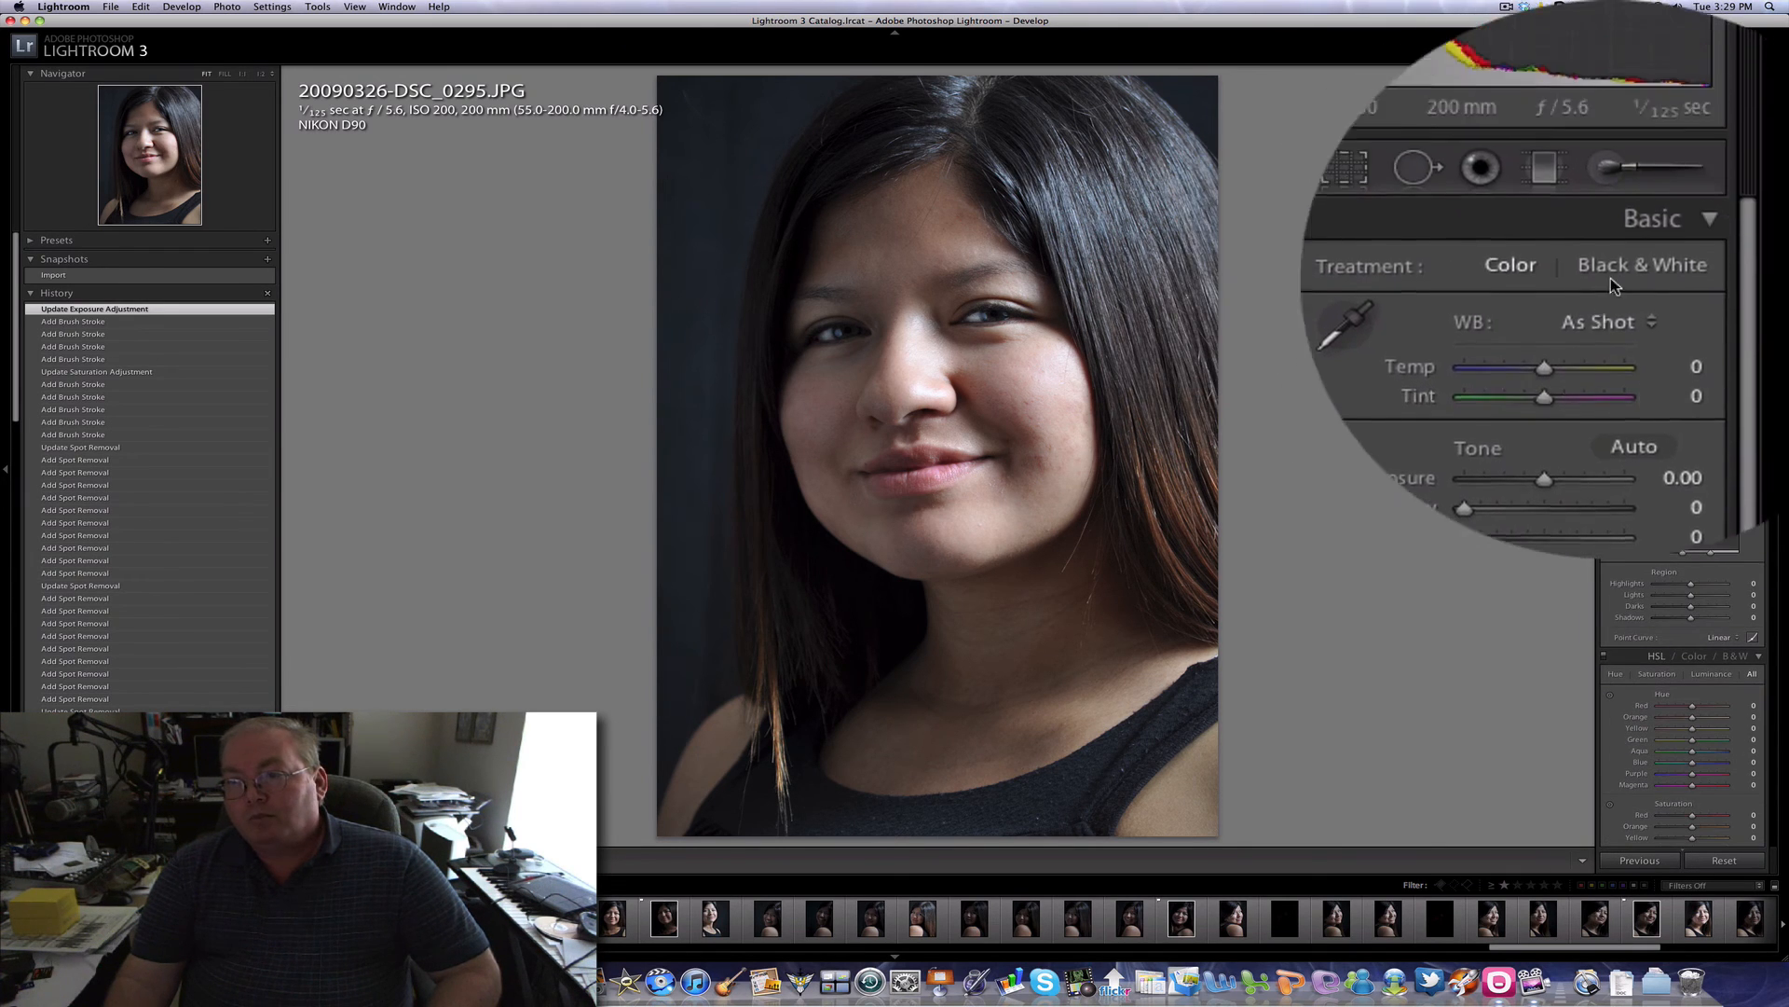
{"action": "left_click", "coordinate": [1620, 278]}
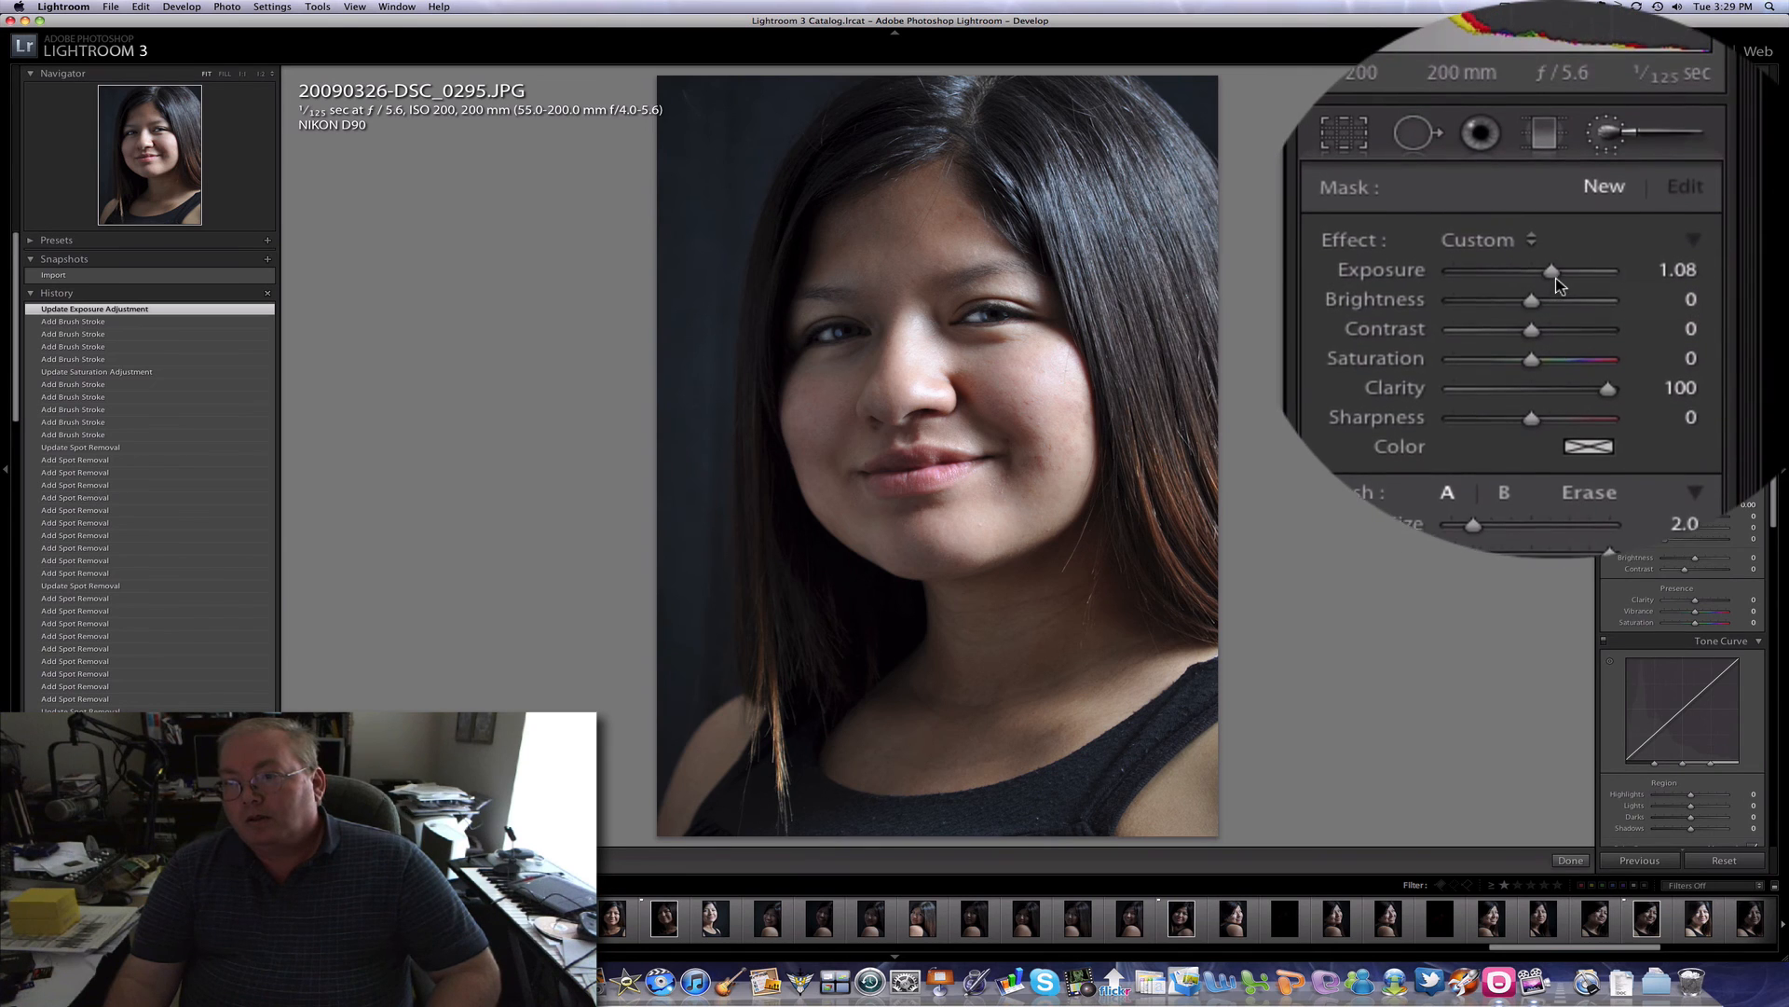
{"action": "left_click_drag", "start_coordinate": [1687, 228], "coordinate": [1676, 227]}
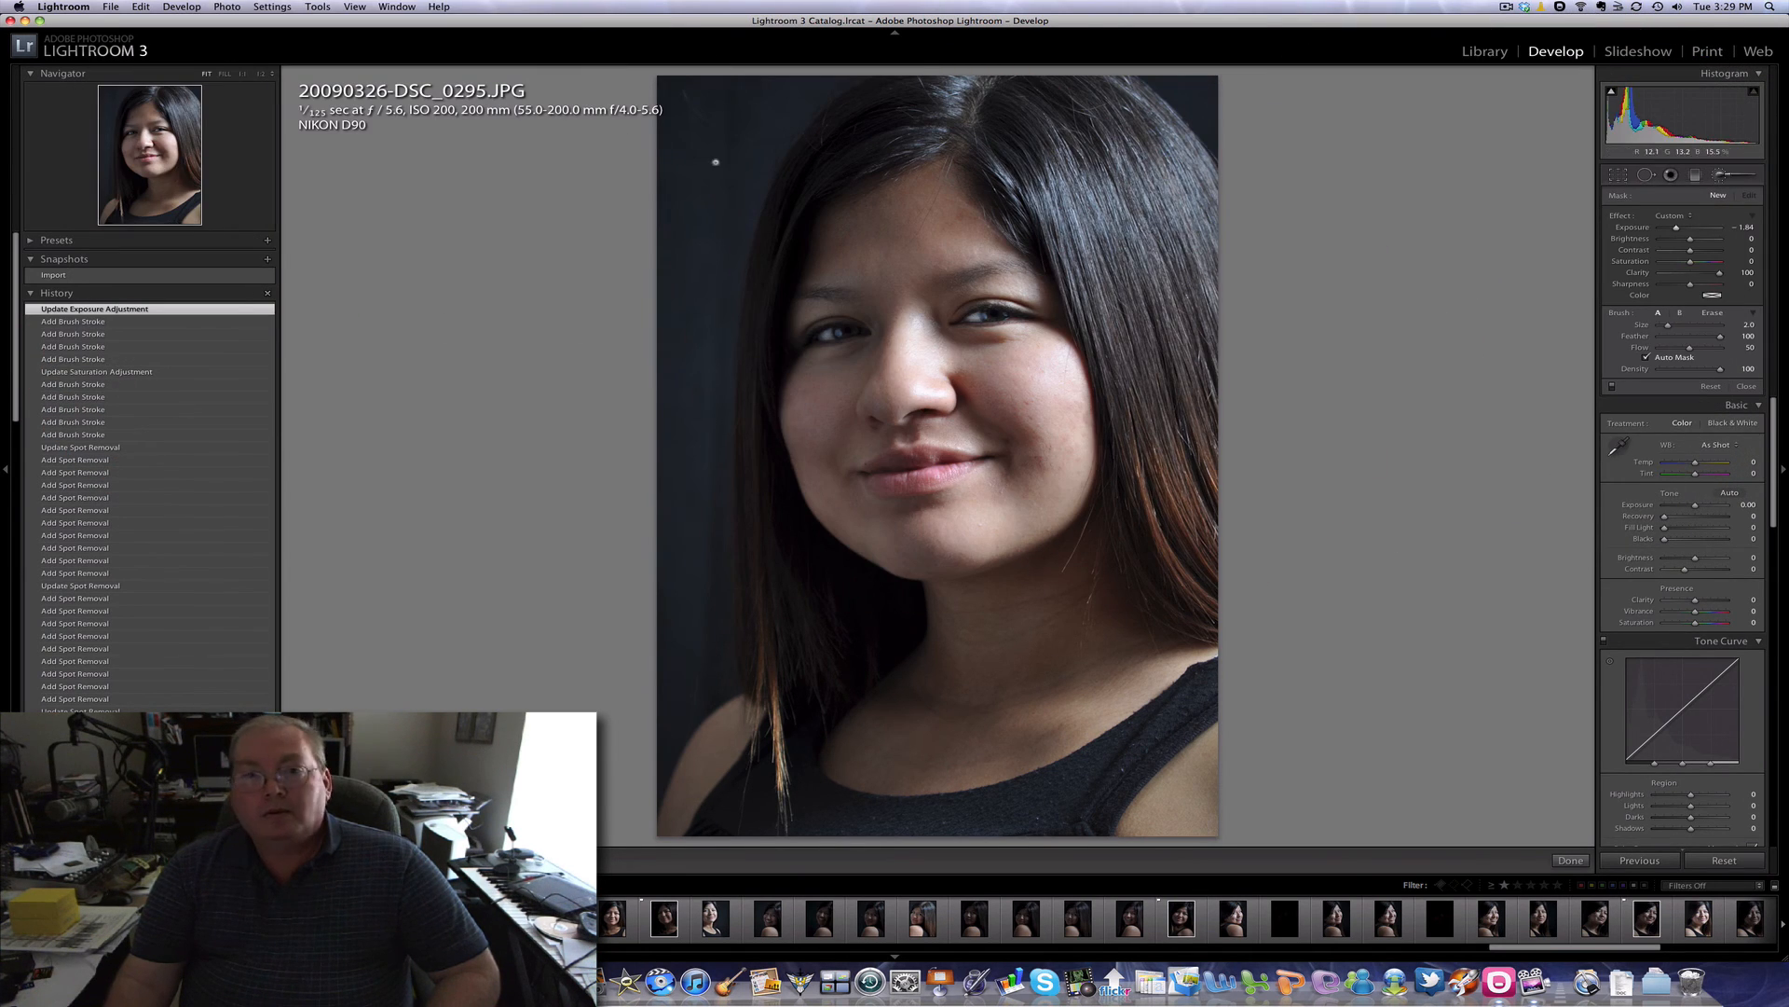
{"action": "scroll", "coordinate": [717, 158], "scroll_direction": "up", "scroll_amount": 4}
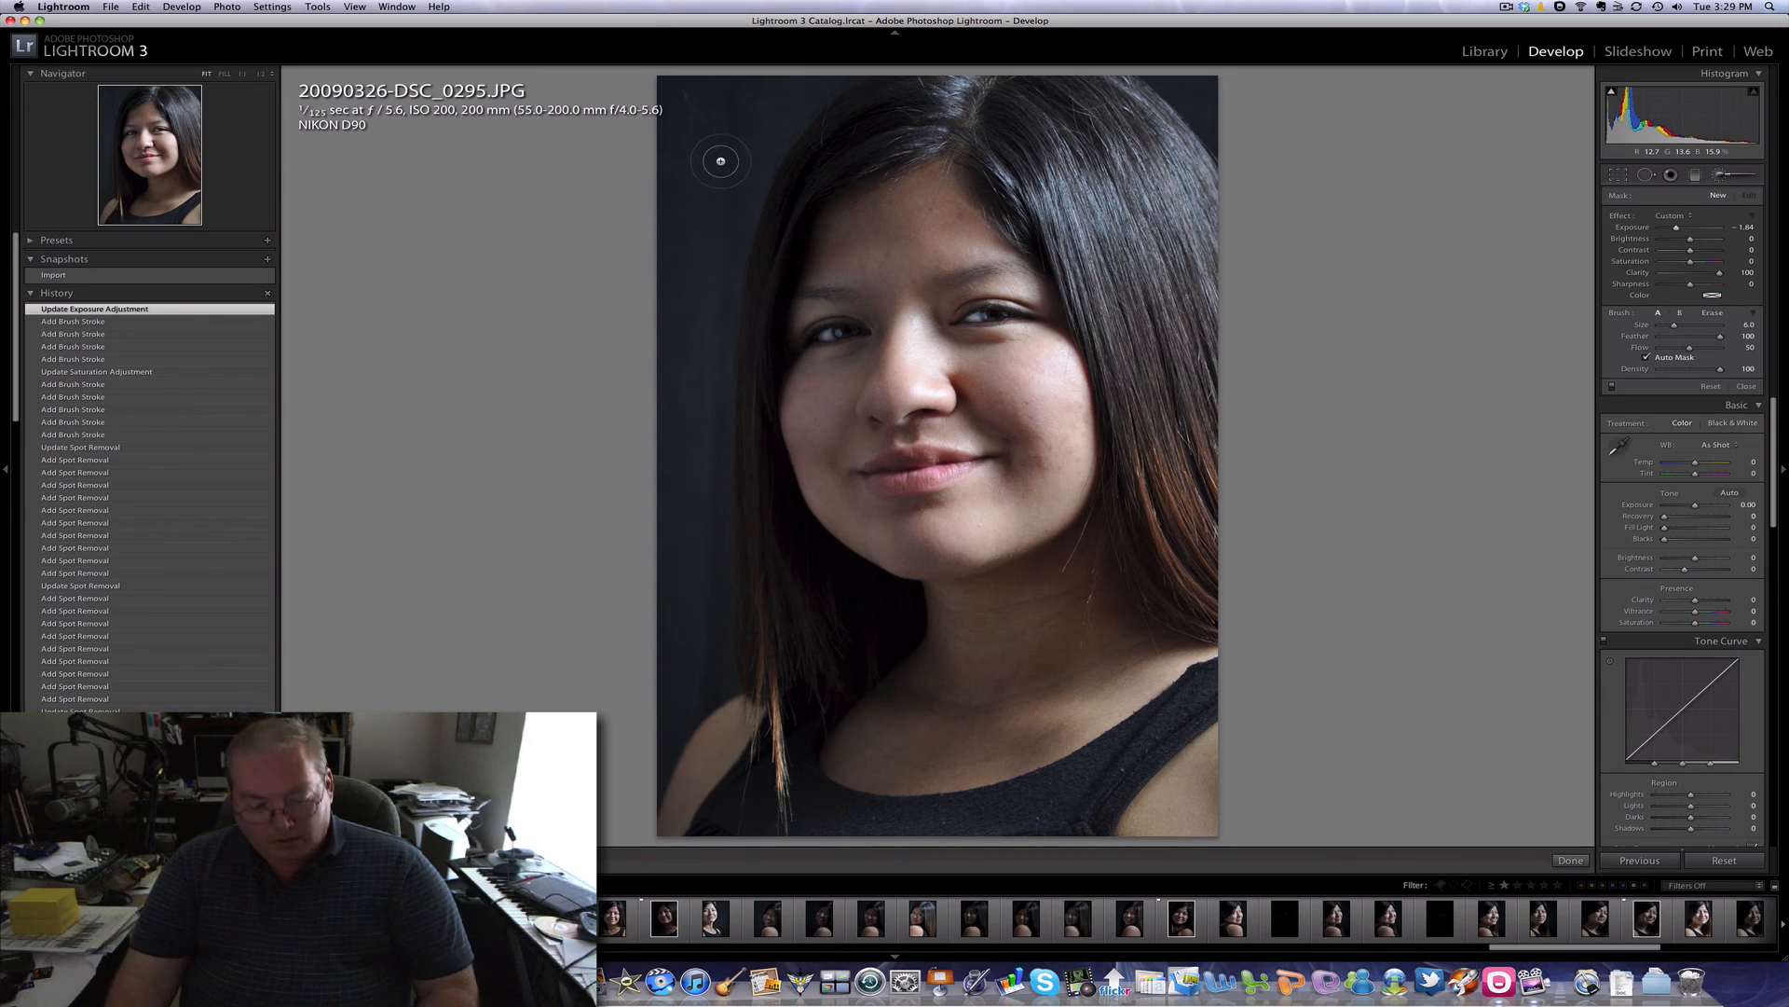
{"action": "scroll", "coordinate": [720, 154], "scroll_direction": "up", "scroll_amount": 2}
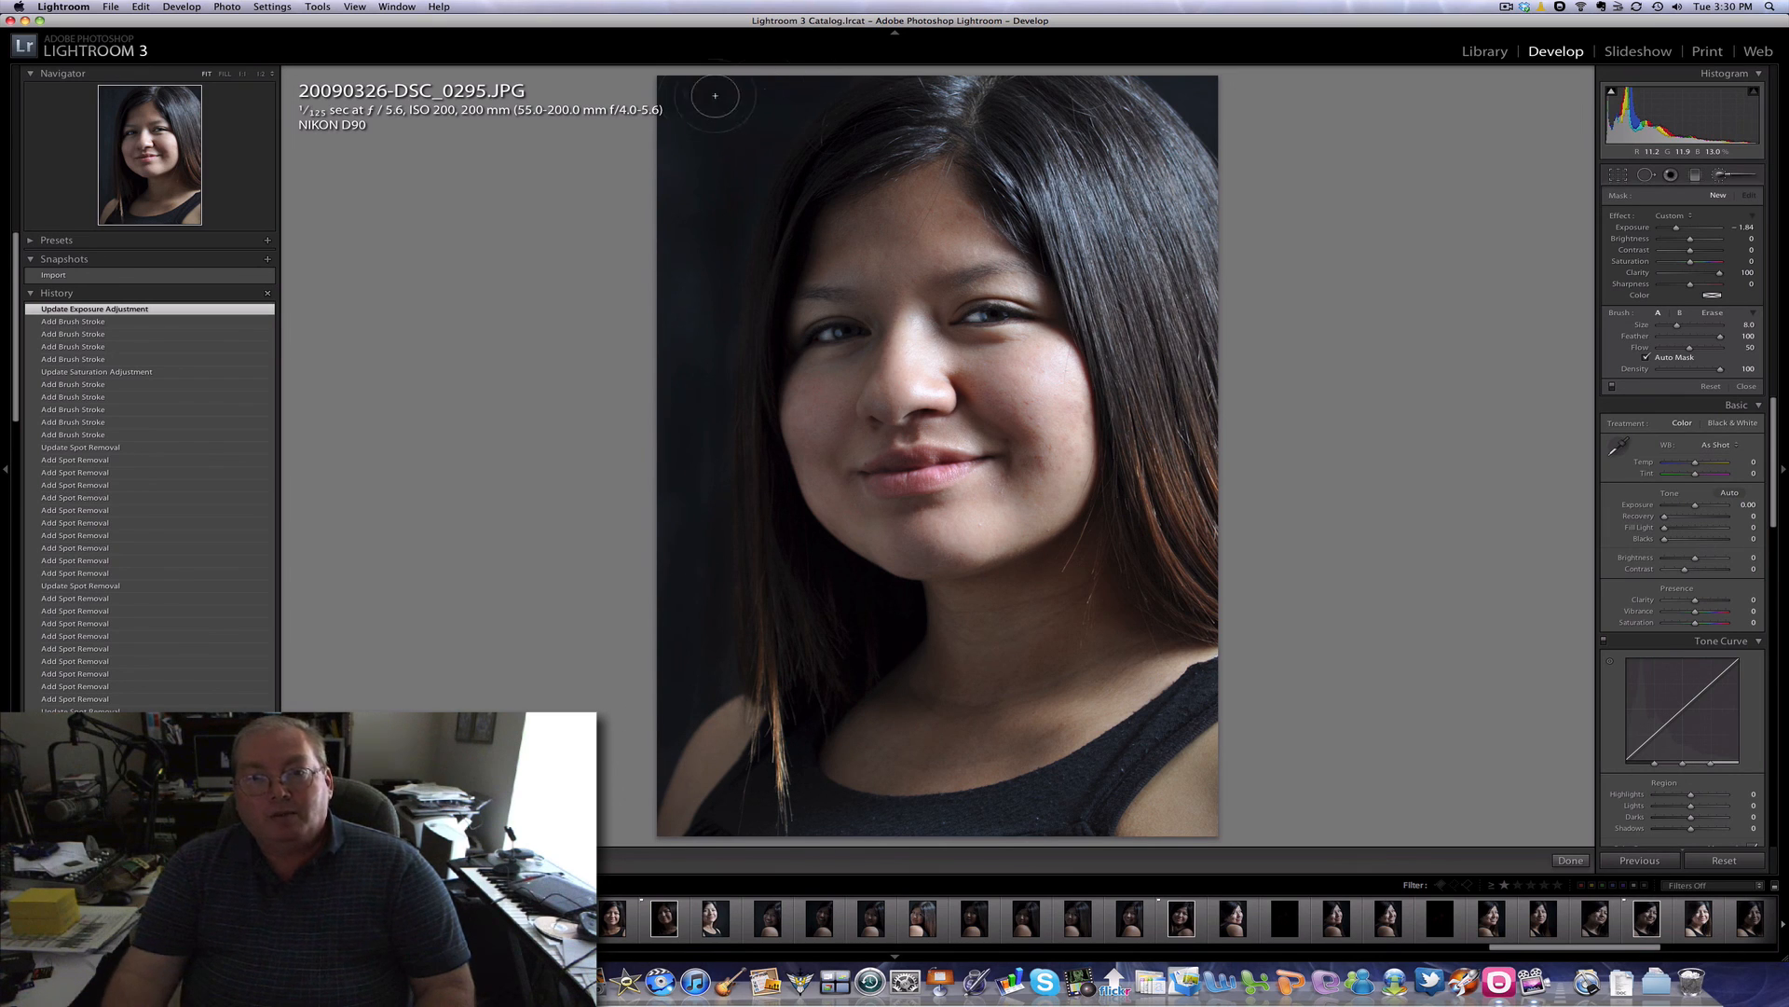
{"action": "left_click", "coordinate": [827, 694]}
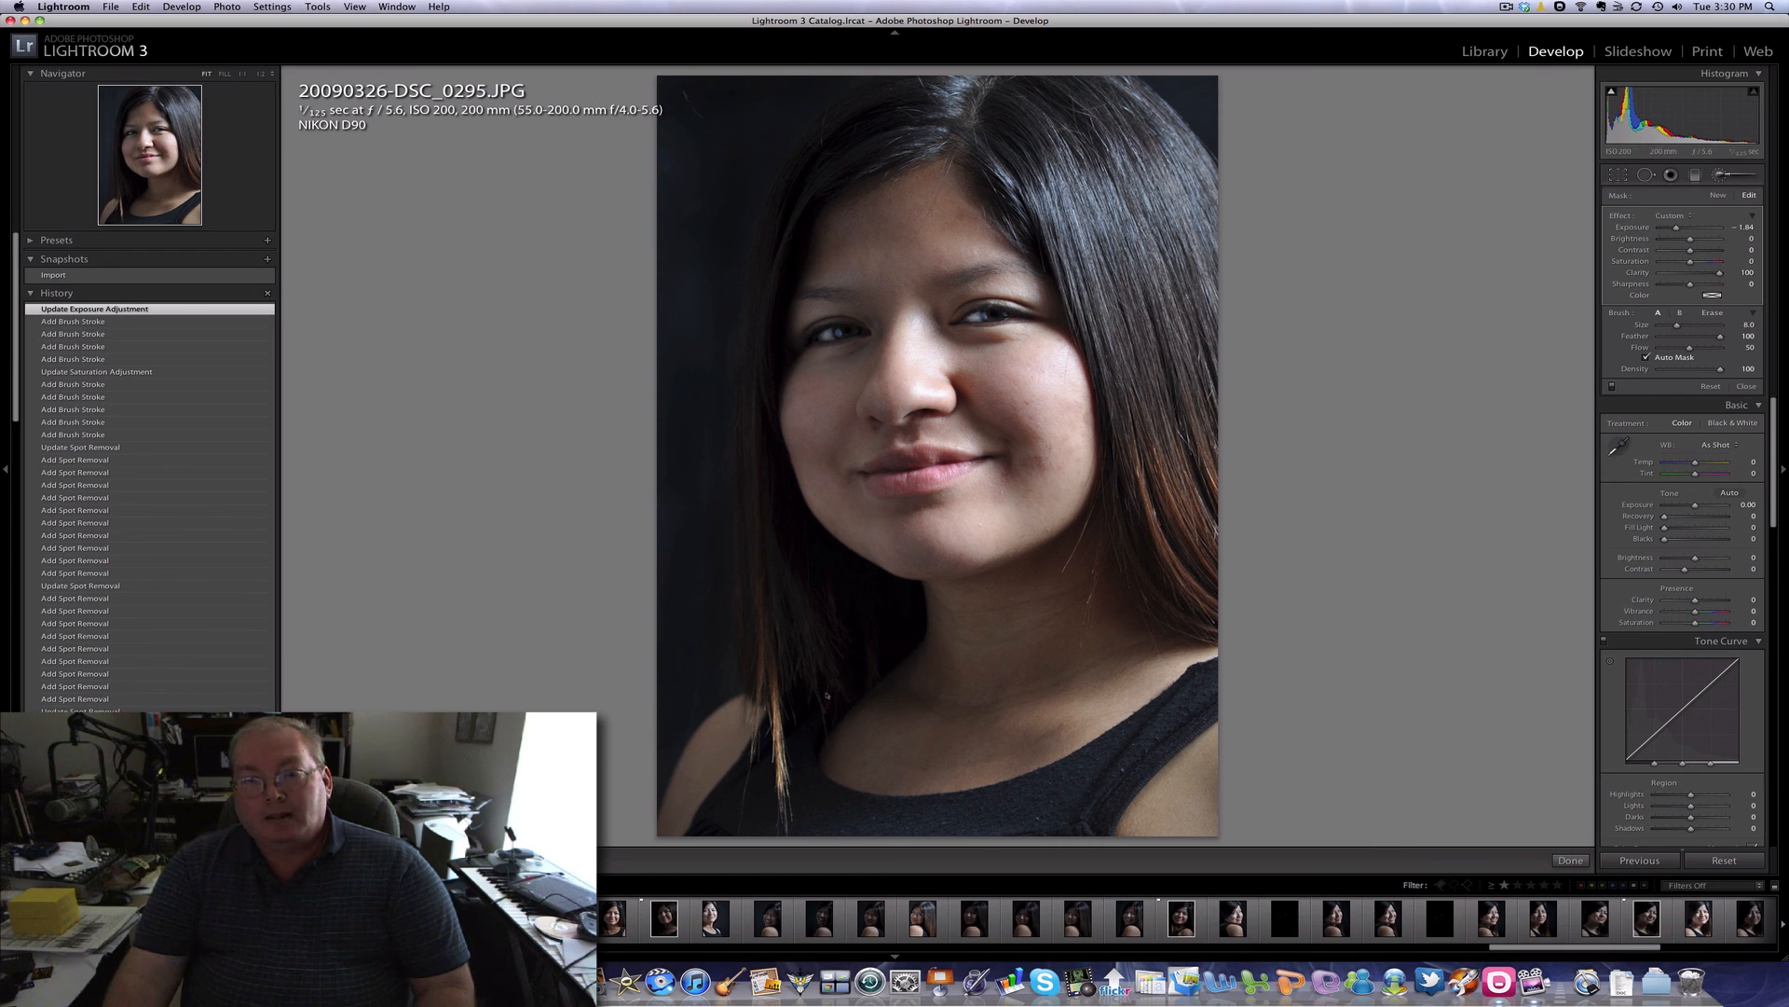